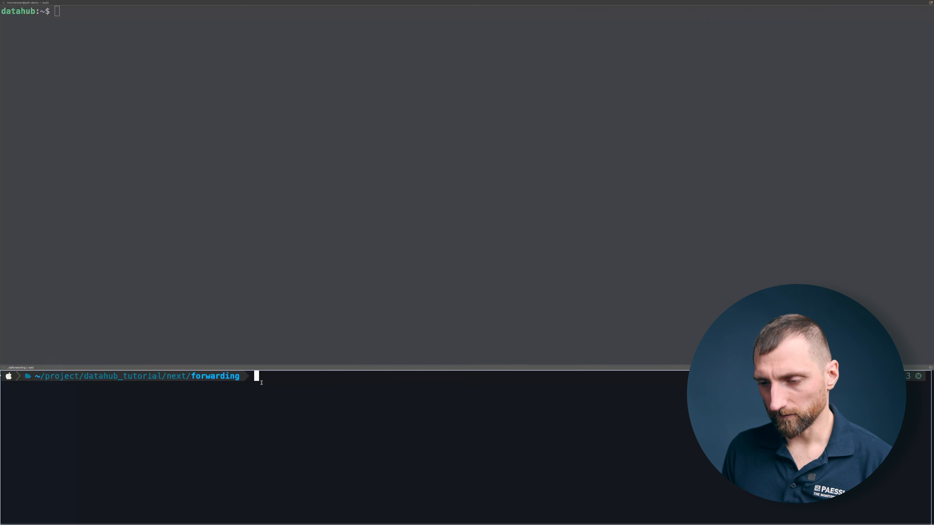
# Step: Change the local working directory from forwarding to the sibling state folder
pyautogui.write('cd ..')
pyautogui.press('Return')
pyautogui.write('cd .')
pyautogui.press('BackSpace')
pyautogui.write('state')
pyautogui.press('Return')
# Step: List the files in the state folder, first plainly and again in long format with ls -l
pyautogui.write('ls')
pyautogui.press('Return')
pyautogui.write('c')
pyautogui.press('BackSpace')
pyautogui.write('ls -l')
pyautogui.press('Return')
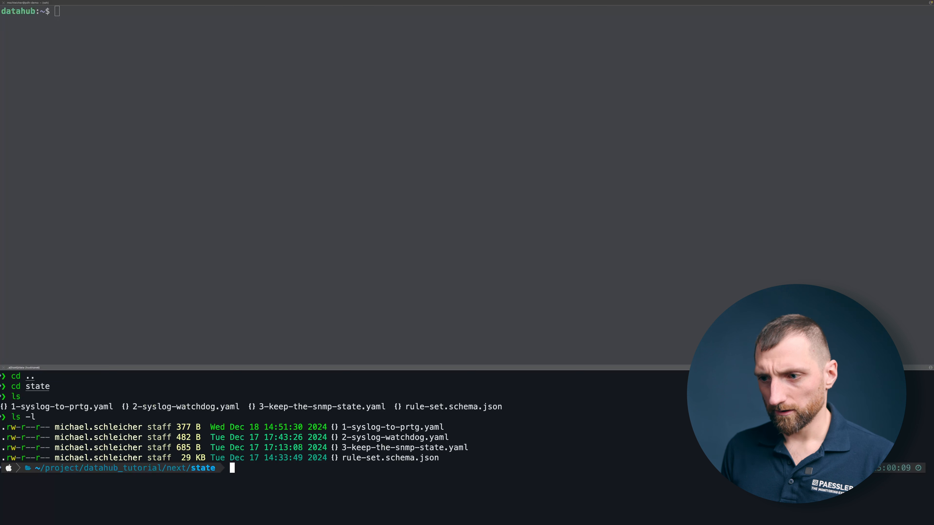
# Step: Copy 1-syslog-to-prtg.yaml with scp to the home directory on datahub
pyautogui.write('scp')
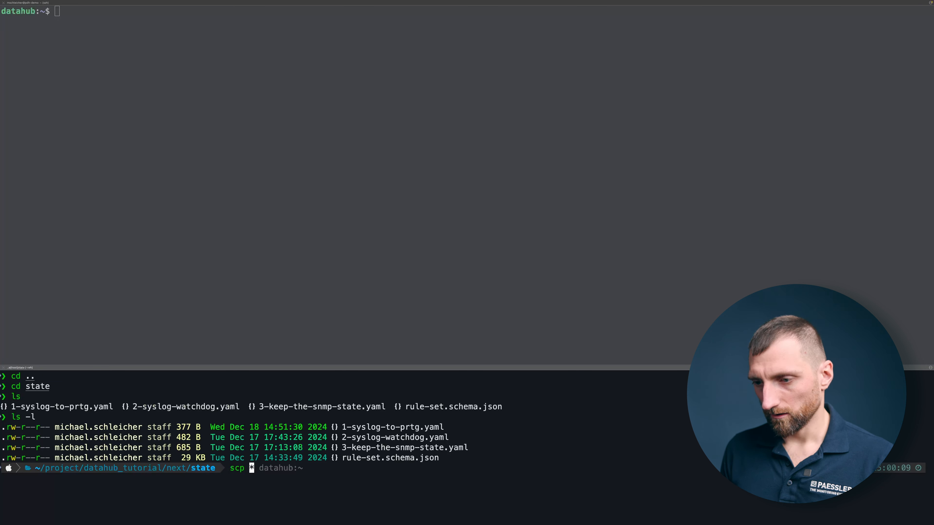
pyautogui.write(' 1')
pyautogui.press('Tab')
pyautogui.write('dtah')
pyautogui.press('BackSpace')
pyautogui.press('BackSpace')
pyautogui.press('BackSpace')
pyautogui.write('atahub:~')
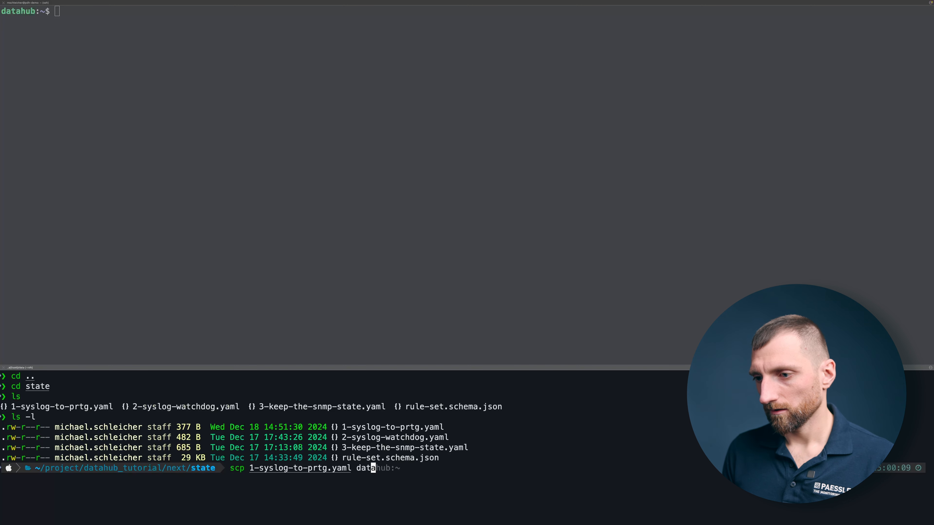
pyautogui.press('Return')
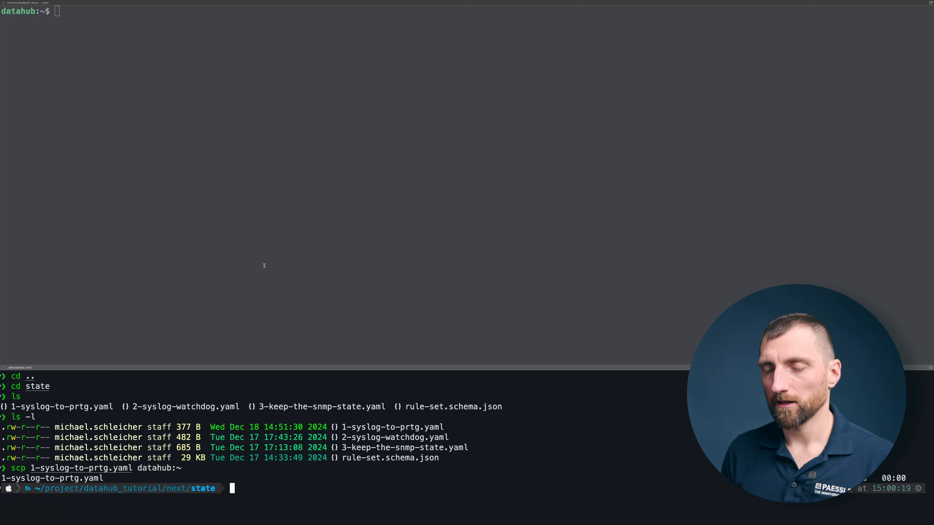
# Step: In the datahub session, list the home directory and read through 1-syslog-to-prtg.yaml with less
pyautogui.click(264, 265)
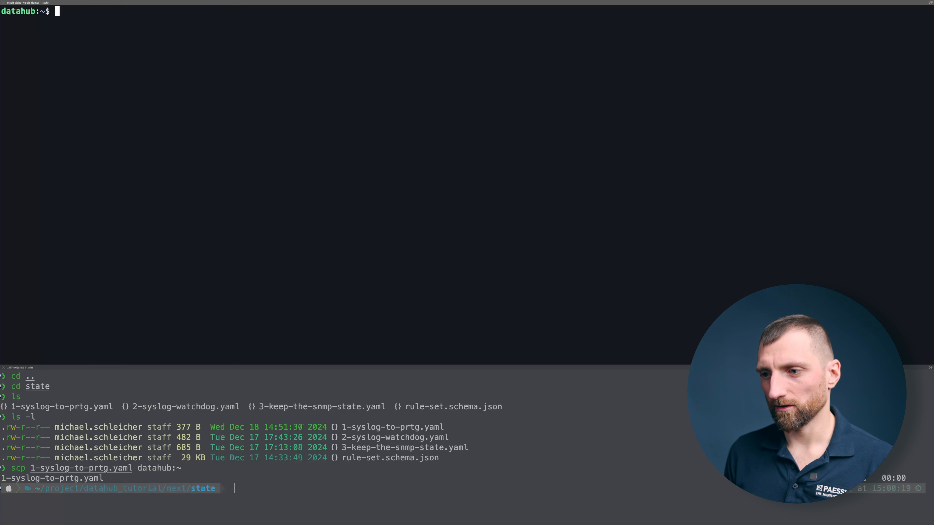
pyautogui.write('ls')
pyautogui.press('Return')
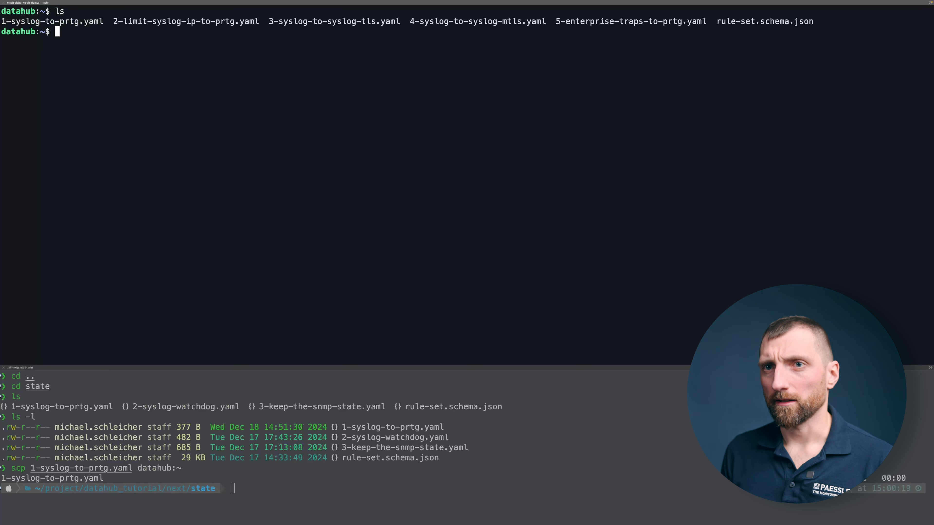
pyautogui.write('less 1')
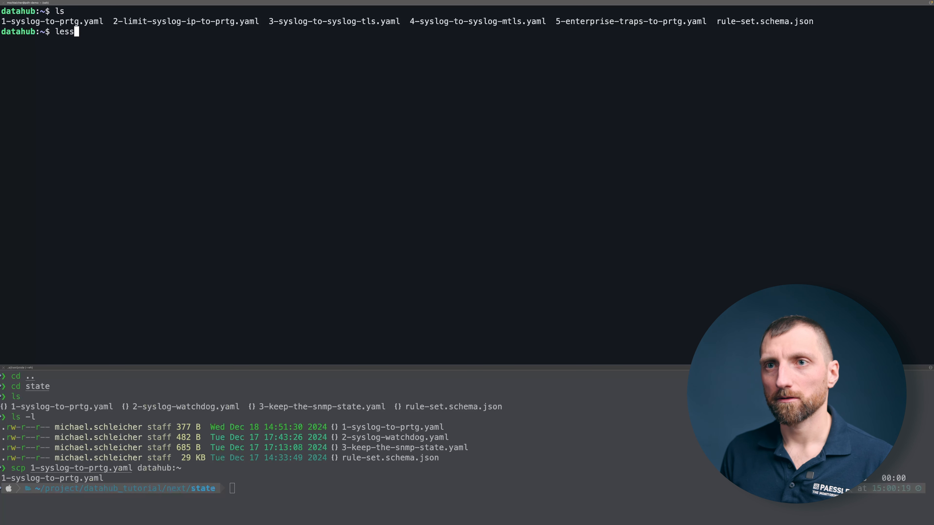
pyautogui.press('Tab')
pyautogui.press('Return')
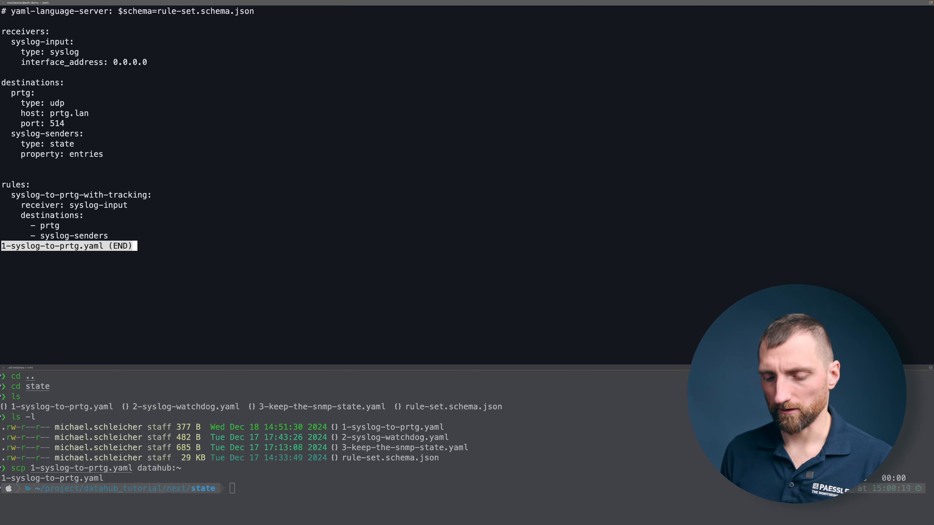
pyautogui.press('q')
# Step: Copy 1-syslog-to-prtg.yaml with sudo into /etc/paessler/datahub/rules.d/ on datahub
pyautogui.write('sudp')
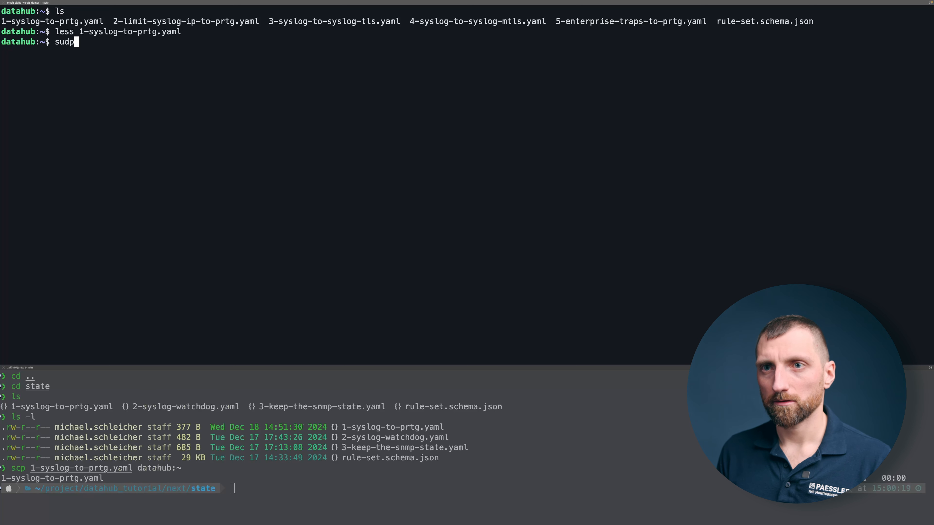
pyautogui.press('BackSpace')
pyautogui.write('o cp 1')
pyautogui.press('Tab')
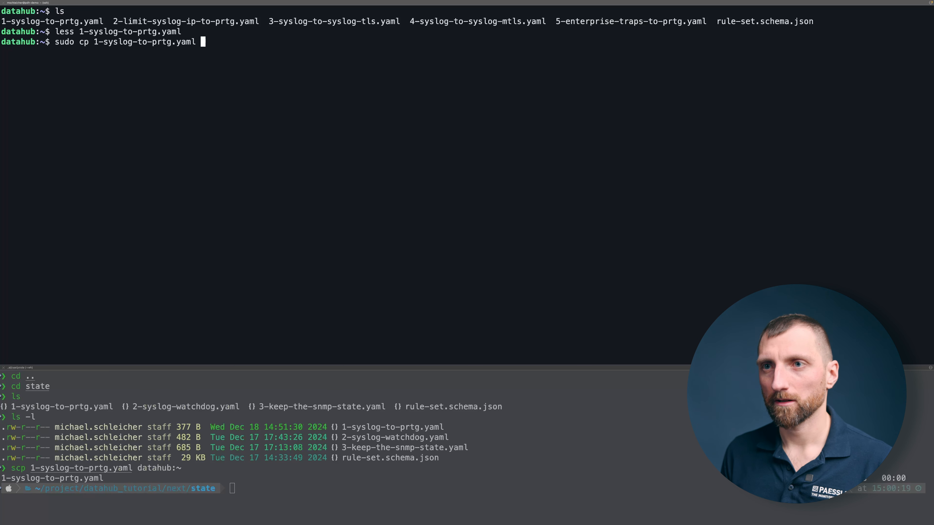
pyautogui.write('/etc/pae')
pyautogui.press('Tab')
pyautogui.write('dat')
pyautogui.press('Tab')
pyautogui.write('ru')
pyautogui.press('Tab')
pyautogui.press('Return')
pyautogui.hotkey('ctrl', 'r')
pyautogui.write('restr')
pyautogui.write('art')
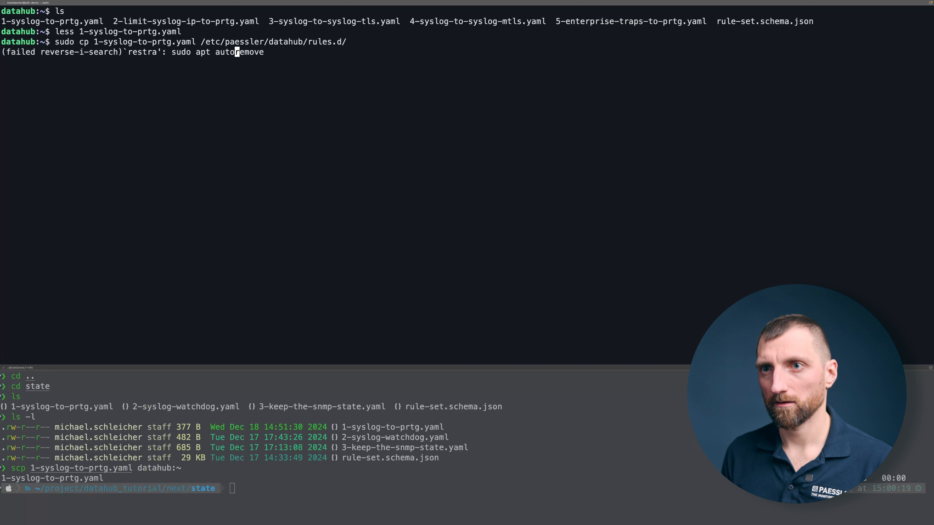
pyautogui.press('BackSpace')
pyautogui.press('BackSpace')
pyautogui.press('BackSpace')
pyautogui.press('BackSpace')
pyautogui.write('asrt')
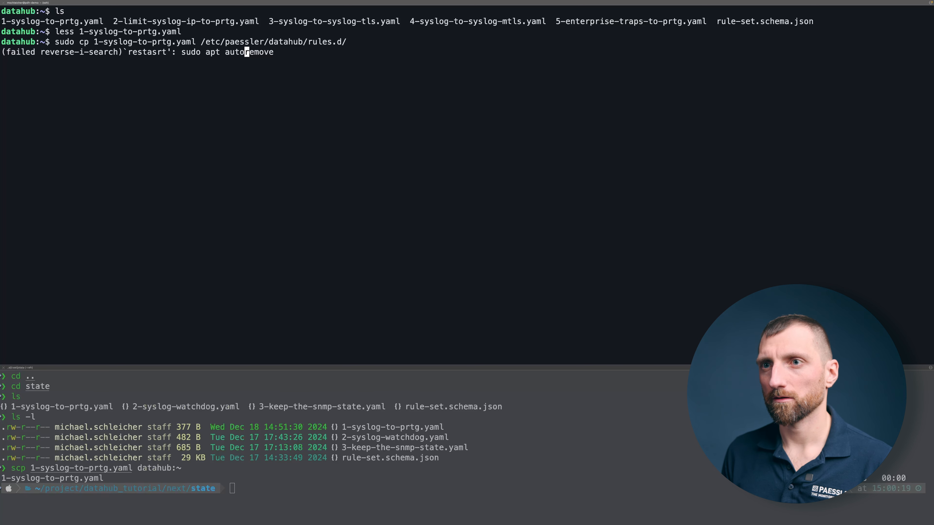
pyautogui.hotkey('ctrl', 'c')
# Step: Clear the datahub terminal and restart paessler.datahub.service using sudo systemctl
pyautogui.write('clear')
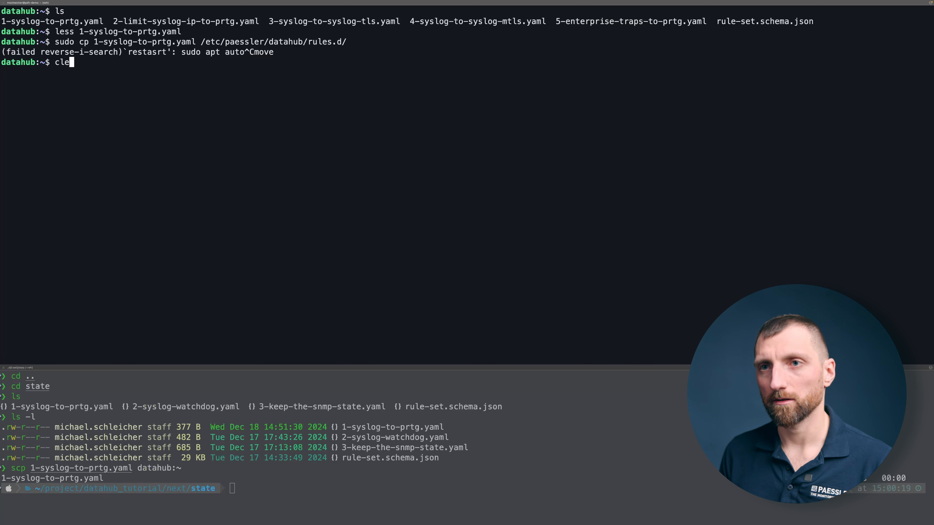
pyautogui.press('Return')
pyautogui.write('sudo ')
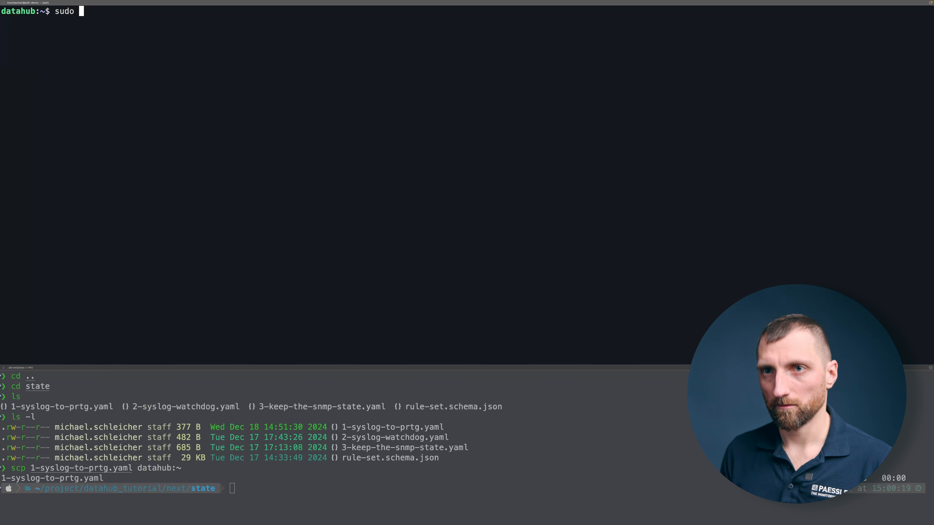
pyautogui.write('sy')
pyautogui.press('BackSpace')
pyautogui.press('BackSpace')
pyautogui.write('systemctl restart paessler.datahub.service')
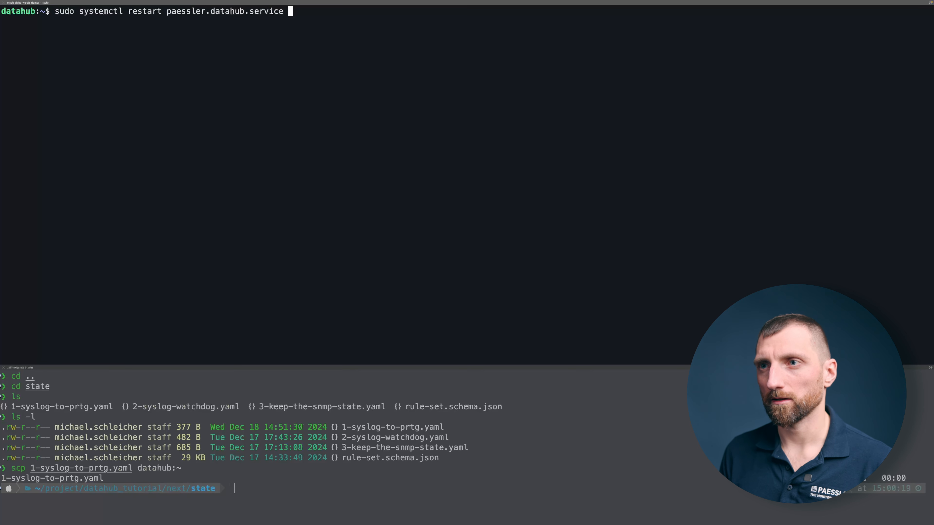
pyautogui.press('Return')
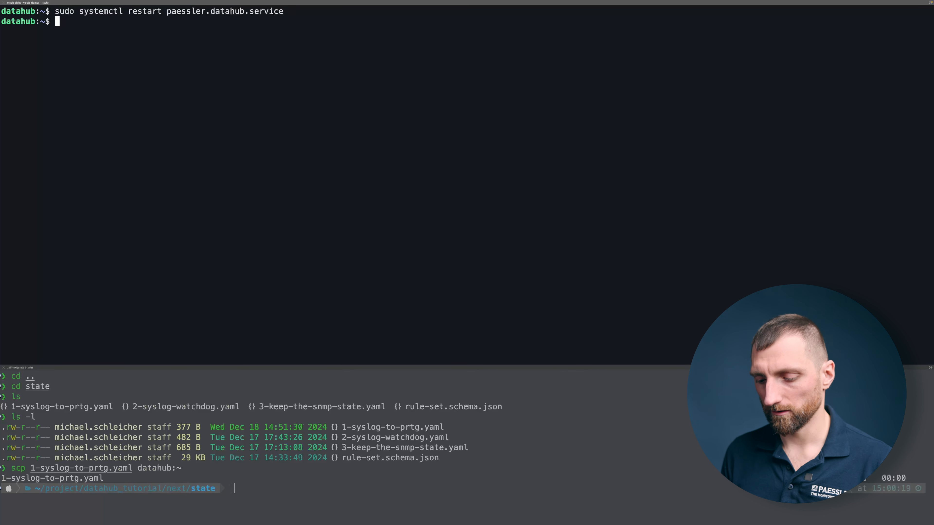
# Step: Check the status of paessler.datahub.service with sudo systemctl, including the started rules, and leave the output
pyautogui.press('Up')
pyautogui.hotkey('alt', 'b')
pyautogui.hotkey('alt', 'b')
pyautogui.hotkey('alt', 'b')
pyautogui.hotkey('alt', 'b')
pyautogui.hotkey('alt', 'f')
pyautogui.press('BackSpace')
pyautogui.press('BackSpace')
pyautogui.press('BackSpace')
pyautogui.press('BackSpace')
pyautogui.press('BackSpace')
pyautogui.press('BackSpace')
pyautogui.press('BackSpace')
pyautogui.write('status')
pyautogui.press('Return')
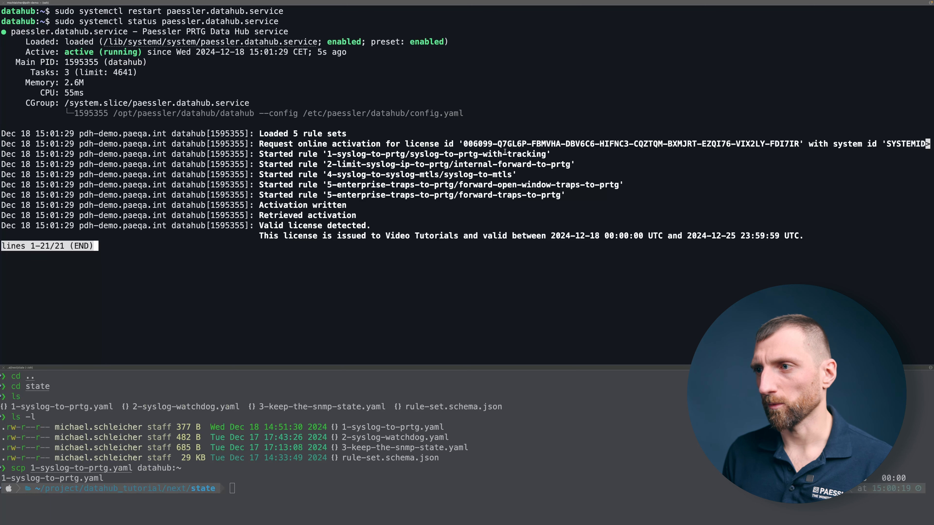
pyautogui.press('q')
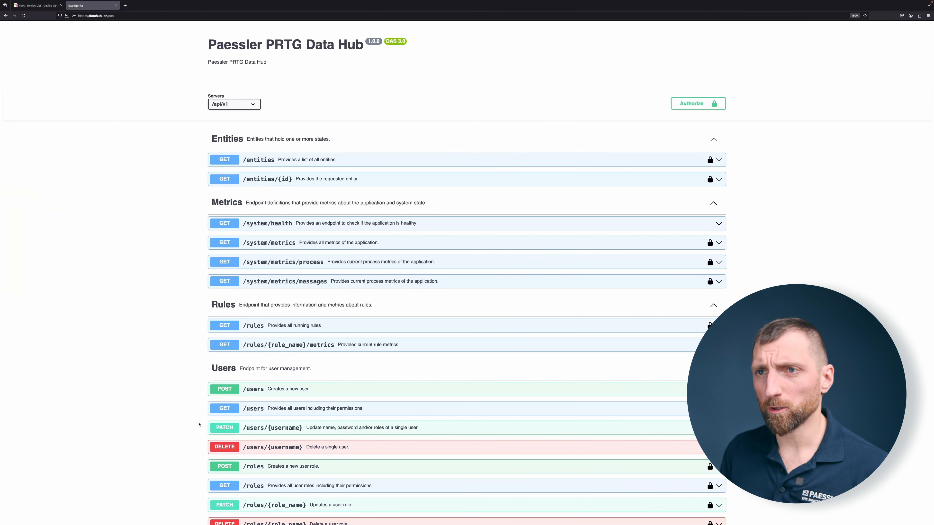
# Step: Switch to the Data Hub Swagger UI in the browser, check the API authorization, and execute the GET /entities request without a severity filter
pyautogui.click(699, 106)
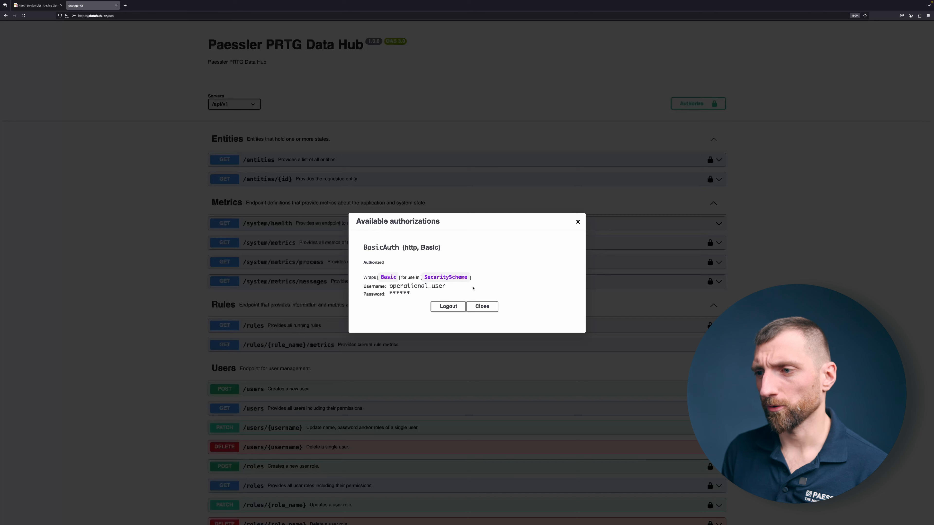
pyautogui.click(486, 308)
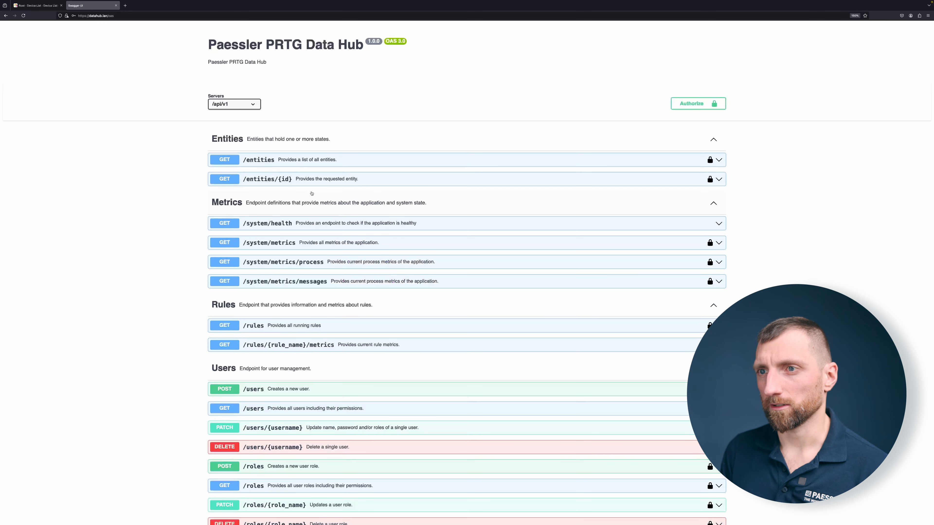
pyautogui.click(261, 165)
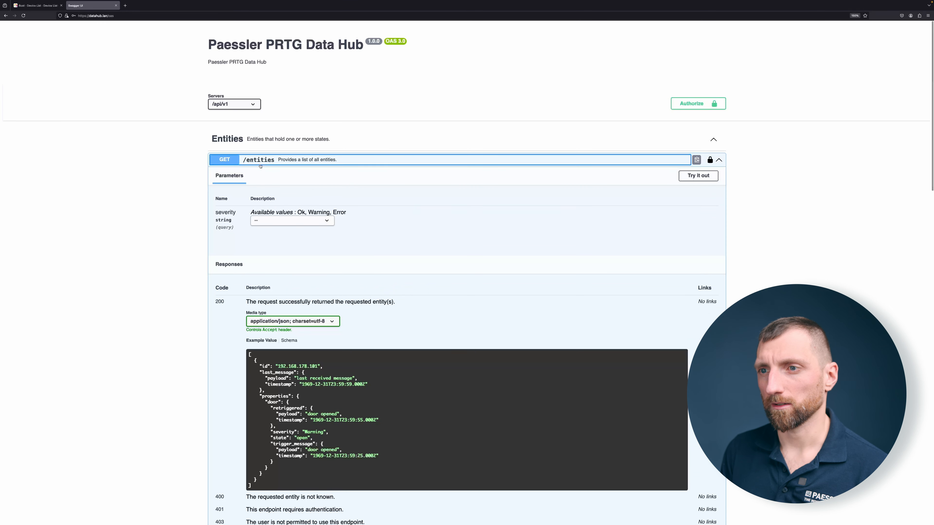
pyautogui.click(687, 176)
pyautogui.click(368, 257)
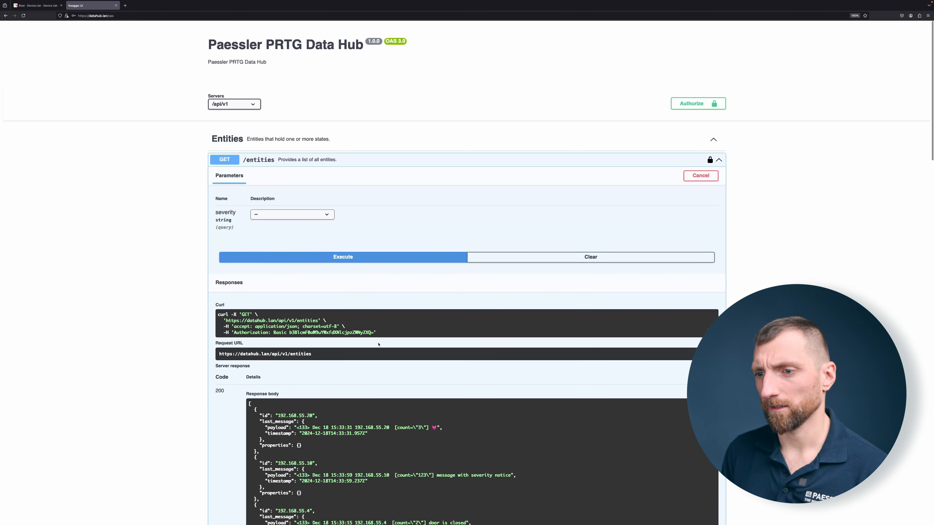
# Step: Examine the entity IDs and last messages in the GET /entities response body, including the entry for 192.168.55.4
pyautogui.scroll(-1, 378, 345)
pyautogui.scroll(-2, 345, 386)
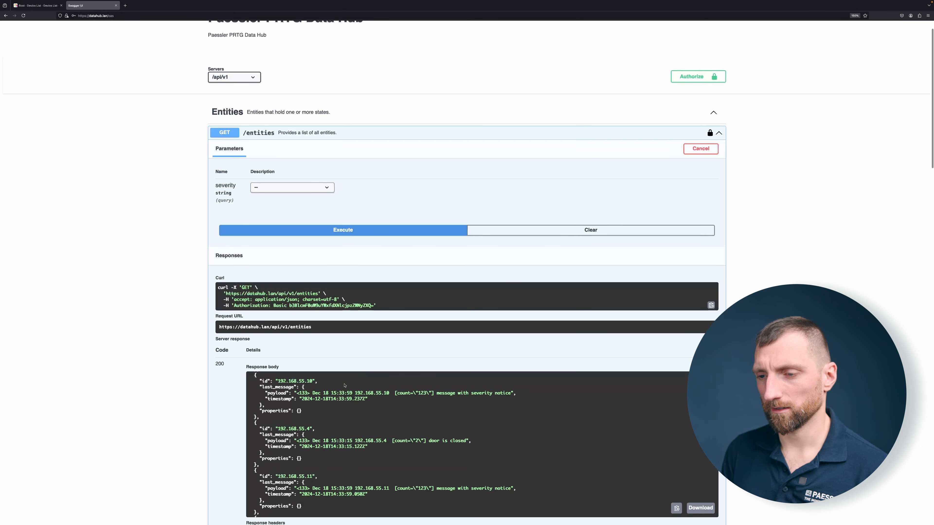
pyautogui.moveTo(277, 430); pyautogui.dragTo(310, 429)
pyautogui.scroll(-2, 310, 429)
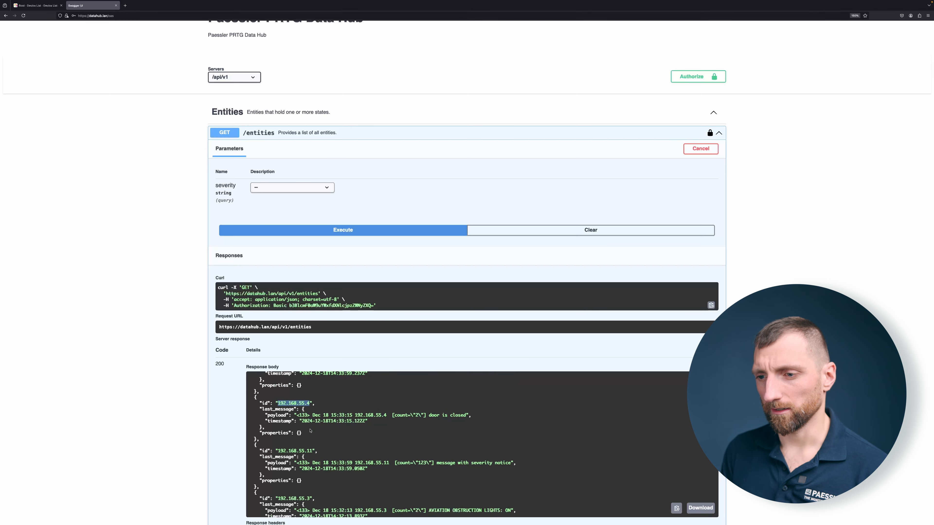
pyautogui.scroll(-1, 310, 430)
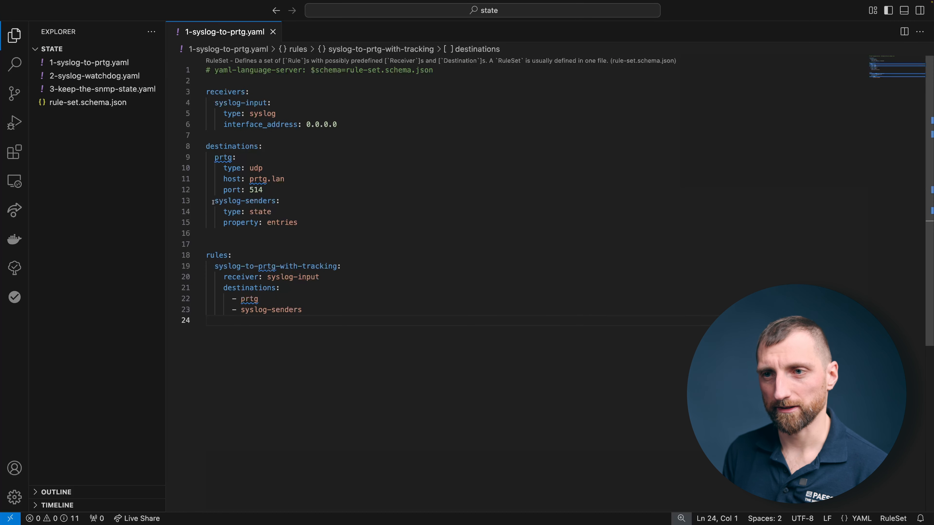
# Step: Open 2-syslog-watchdog.yaml in Visual Studio Code and examine the conditions and severities of the Alive and Dead watchdog states
pyautogui.click(94, 75)
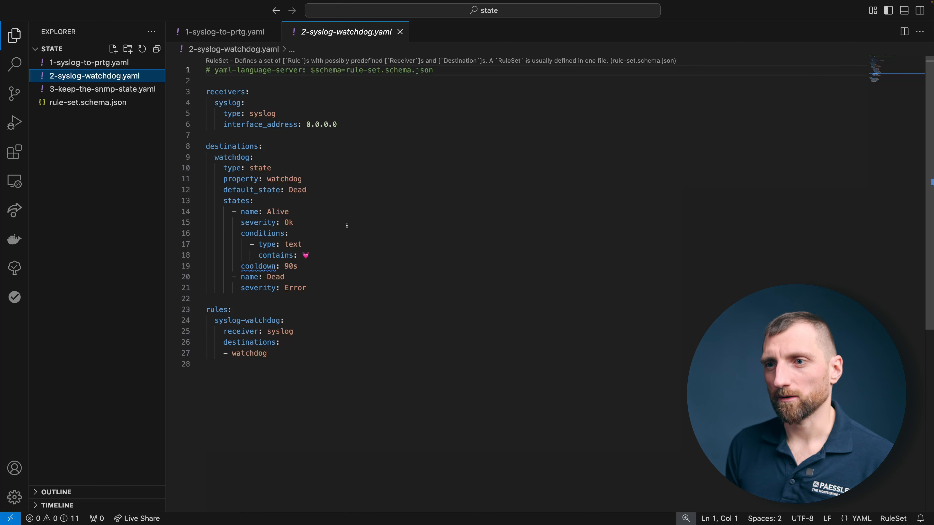
pyautogui.doubleClick(292, 245)
pyautogui.click(310, 255)
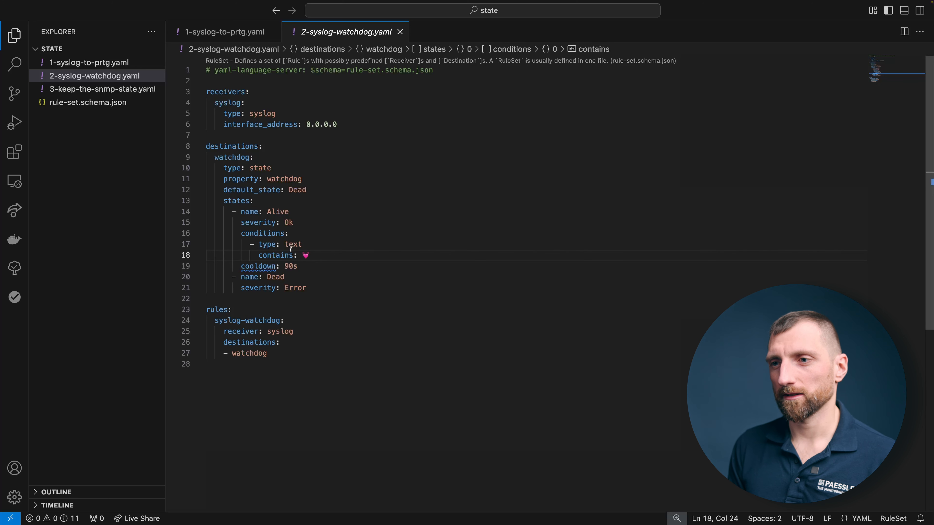
pyautogui.moveTo(293, 223); pyautogui.dragTo(242, 224)
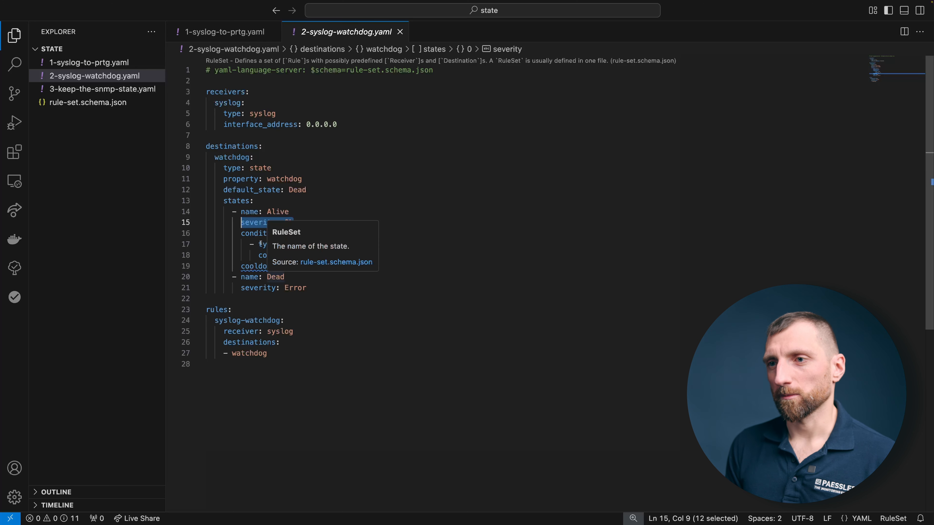
pyautogui.moveTo(257, 193)
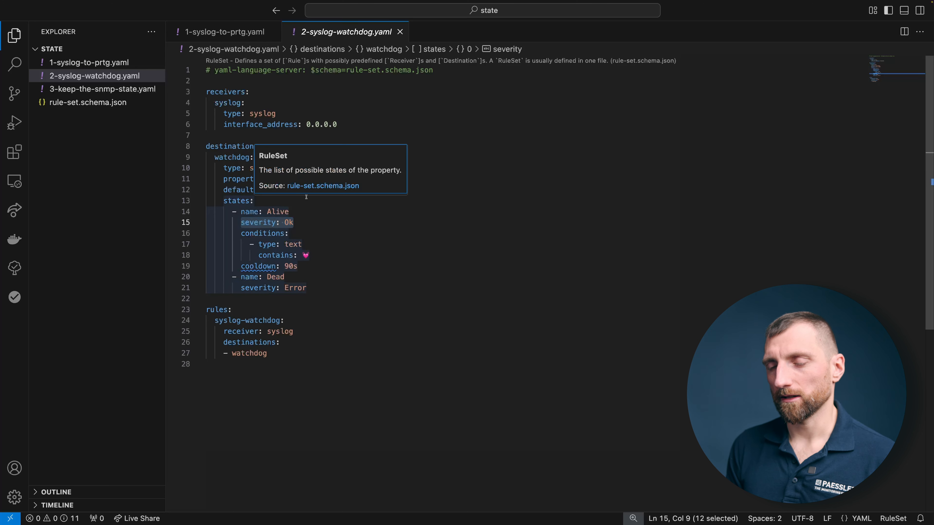
pyautogui.click(310, 291)
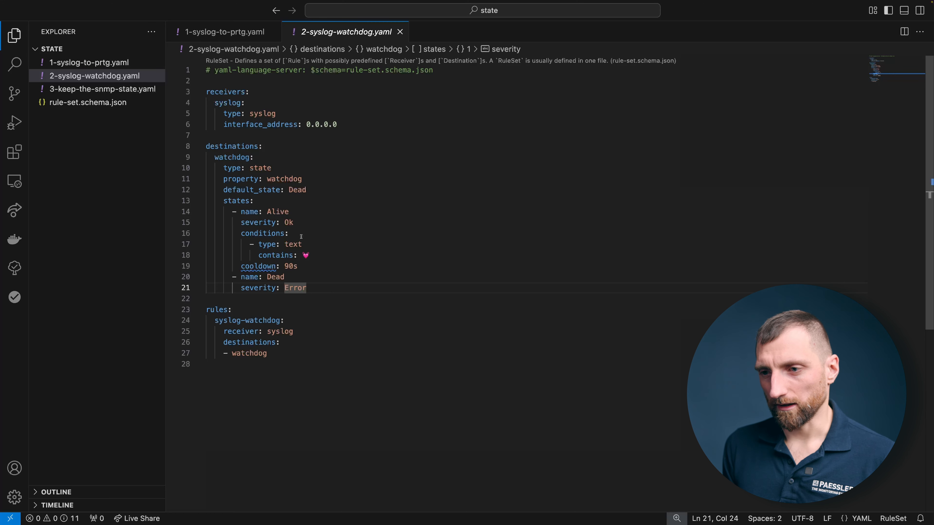
# Step: Switch back to the local terminal and copy all files in the state folder to the datahub home directory with scp
pyautogui.hotkey('ctrl', 'Left')
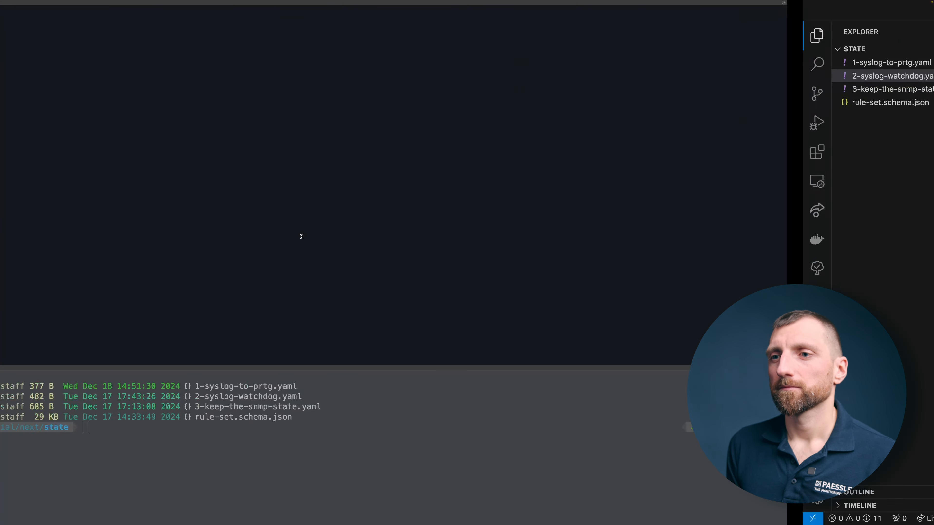
pyautogui.click(366, 444)
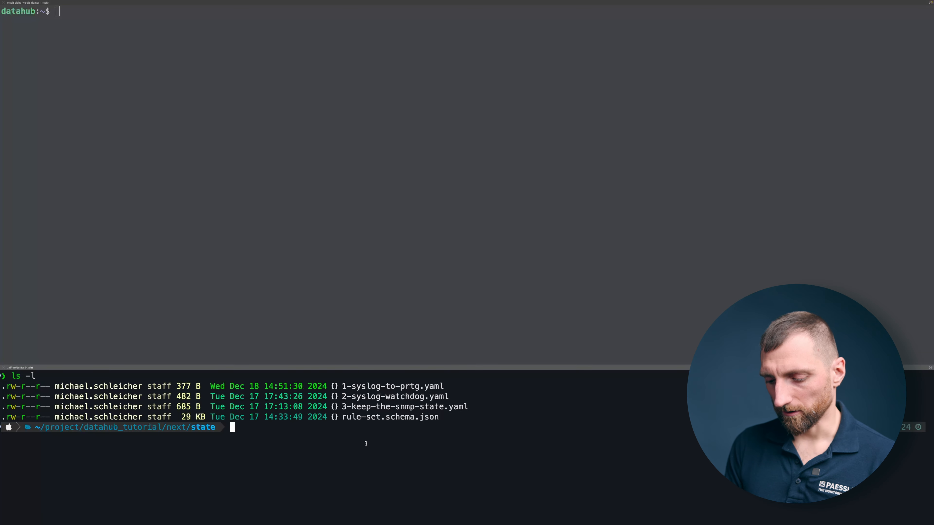
pyautogui.write('scp')
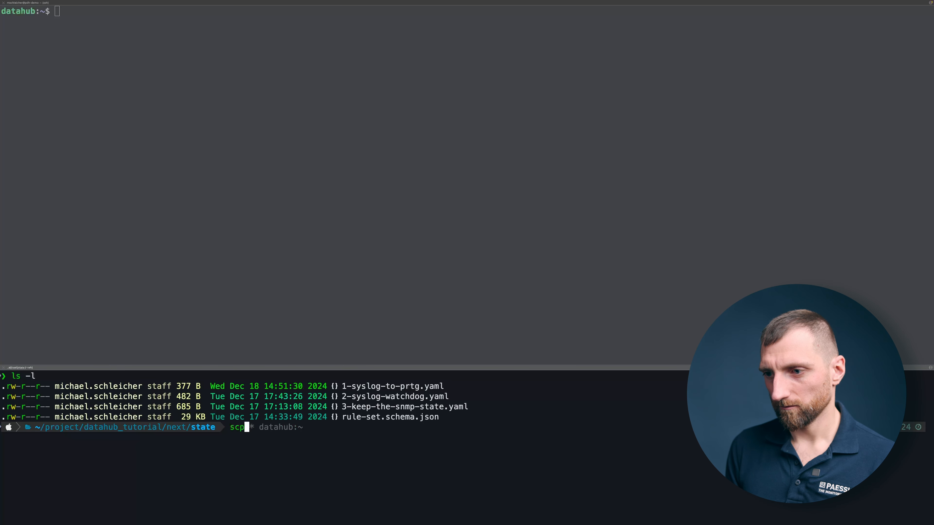
pyautogui.press('Right')
pyautogui.write('2-')
pyautogui.press('BackSpace')
pyautogui.press('BackSpace')
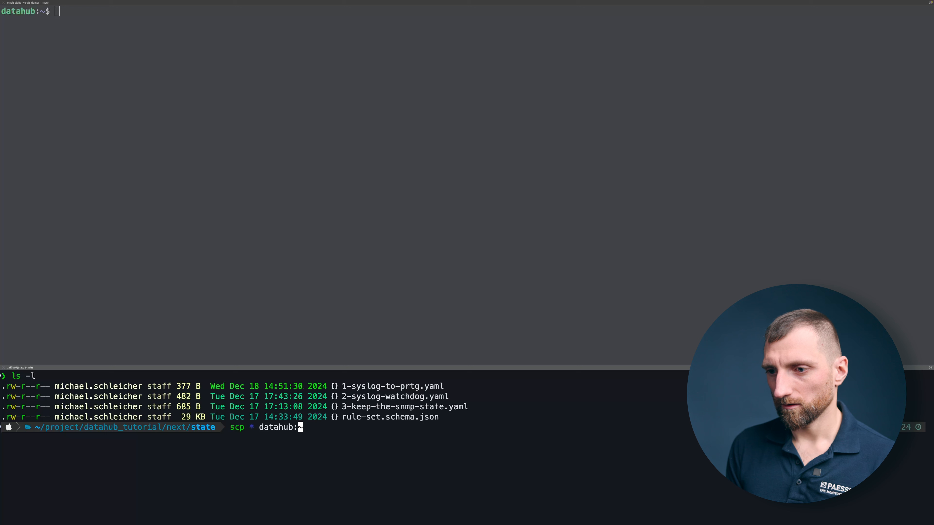
pyautogui.press('Return')
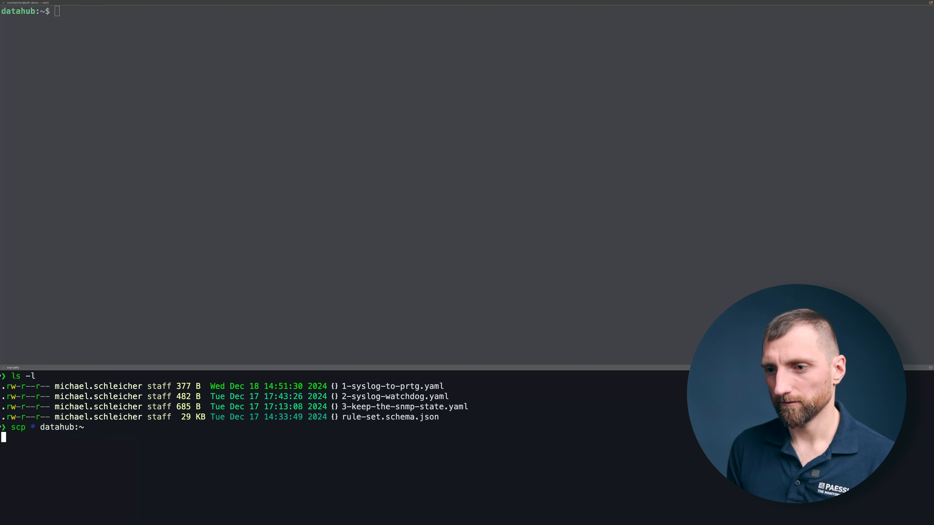
# Step: Switch to the datahub server's terminal session
pyautogui.click(372, 216)
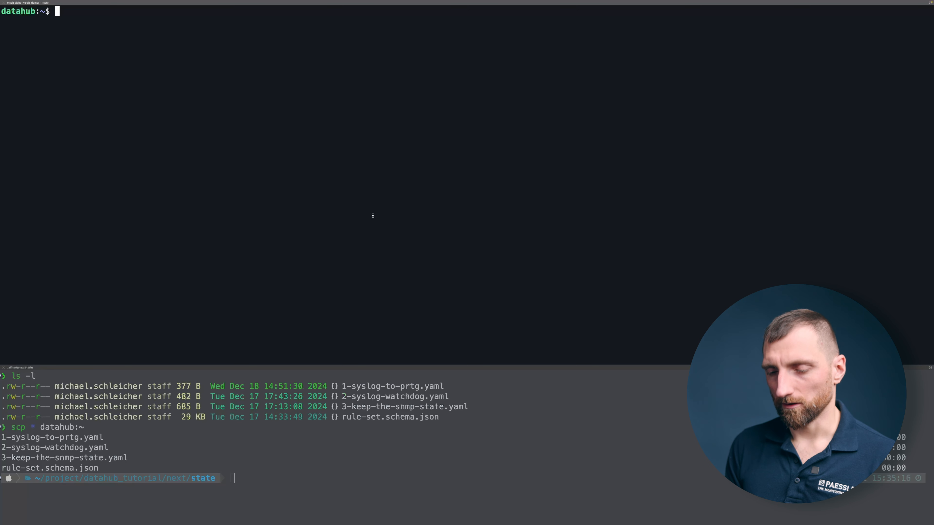
pyautogui.write('sudo cp')
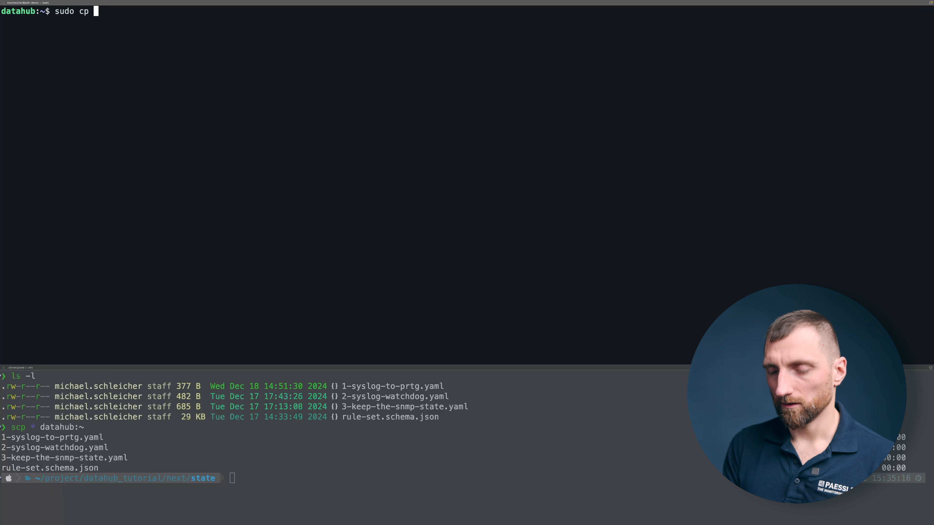
pyautogui.write(' *')
pyautogui.press('BackSpace')
pyautogui.press('BackSpace')
pyautogui.hotkey('ctrl', 'c')
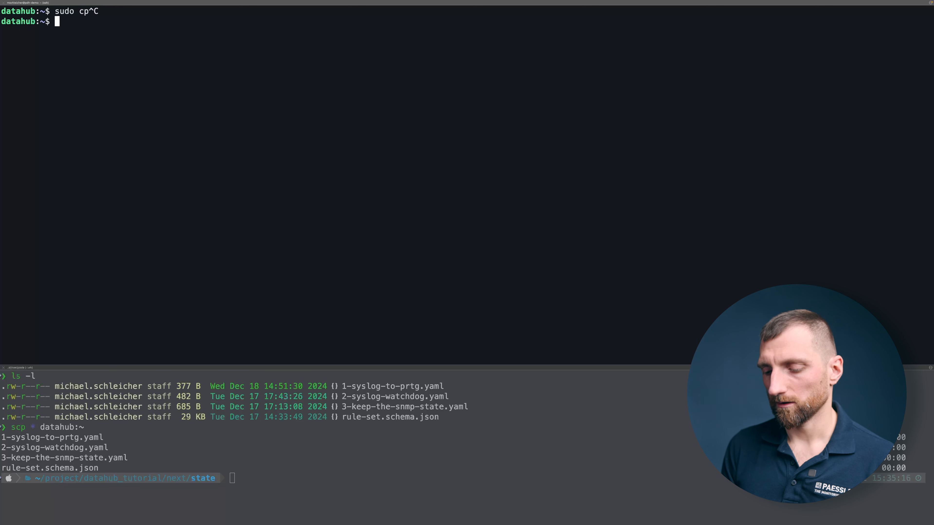
# Step: List the files in the datahub server's home directory
pyautogui.write('ls')
pyautogui.press('Return')
pyautogui.write('clear')
pyautogui.hotkey('ctrl', 'c')
# Step: Copy all files from the home directory to /etc/paessler/datahub/rules.d/ with sudo cp
pyautogui.write('sudo cp * /etc/')
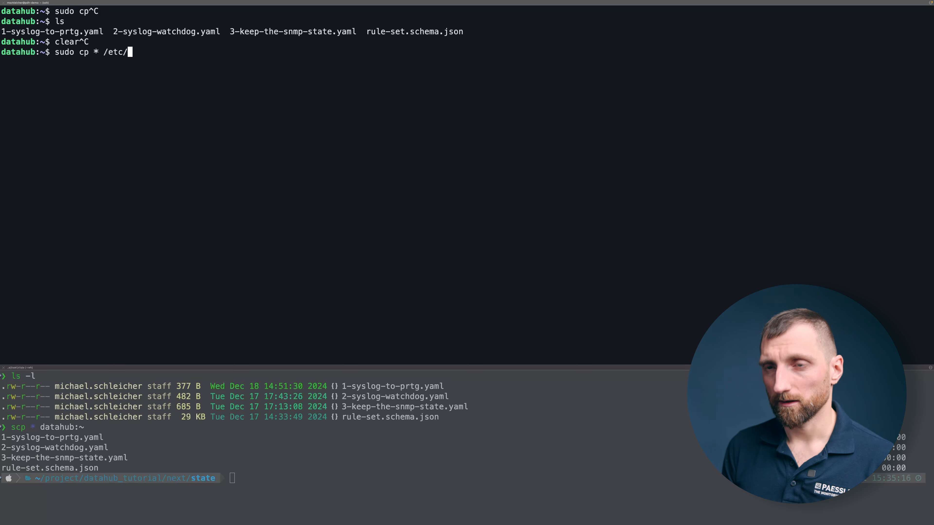
pyautogui.write('paessler/datahub/ru')
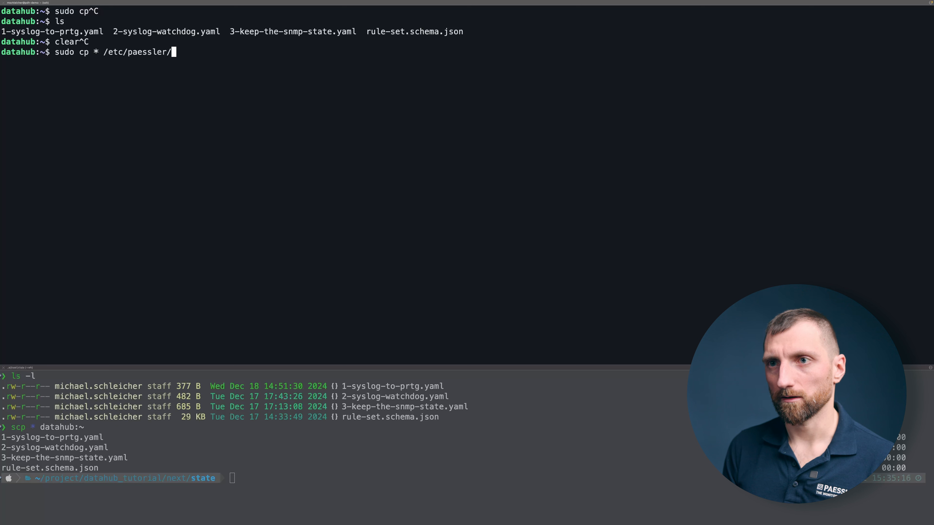
pyautogui.press('Tab')
pyautogui.press('Return')
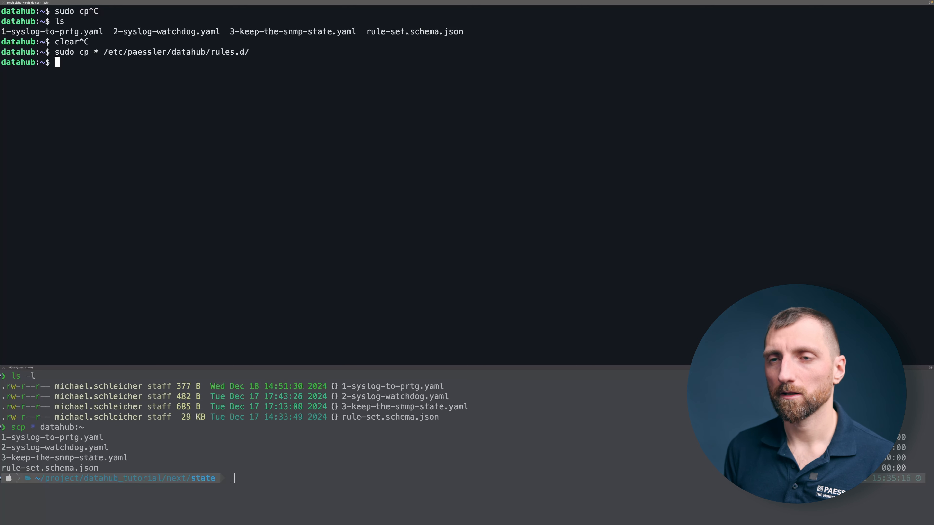
pyautogui.press('Up')
pyautogui.hotkey('ctrl', 'c')
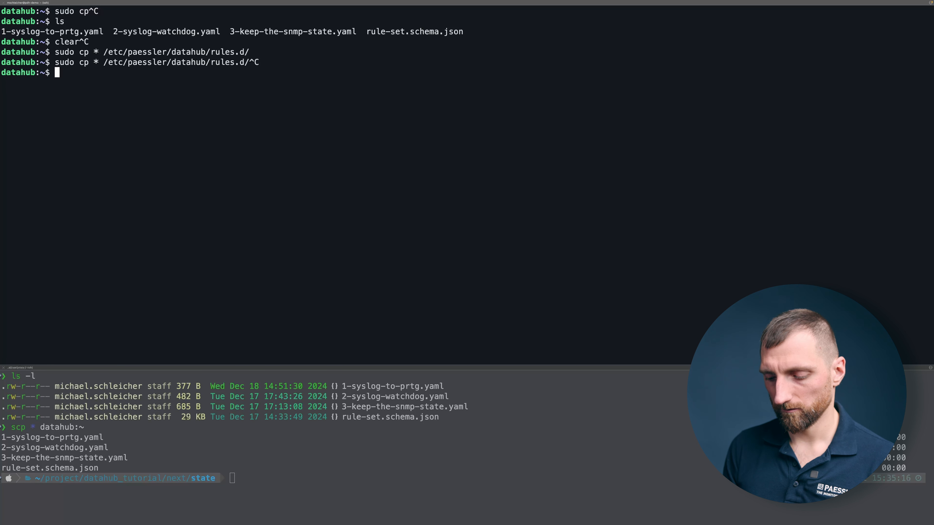
# Step: Restart the Paessler Data Hub service with sudo systemctl
pyautogui.write('sudo ')
pyautogui.write('system')
pyautogui.write('restart ')
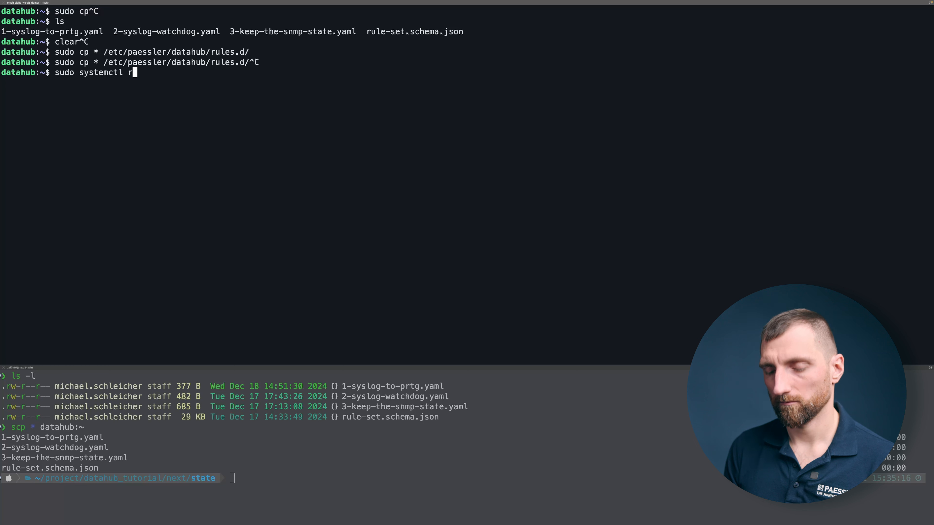
pyautogui.write('paes')
pyautogui.press('Tab')
pyautogui.press('Return')
# Step: Recall the systemctl command and replace restart with status to check the Paessler Data Hub service
pyautogui.press('Up')
pyautogui.hotkey('alt', 'Left')
pyautogui.hotkey('alt', 'Left')
pyautogui.hotkey('alt', 'Left')
pyautogui.hotkey('alt', 'Left')
pyautogui.hotkey('alt', 'Right')
pyautogui.press('BackSpace')
pyautogui.press('BackSpace')
pyautogui.press('BackSpace')
pyautogui.press('BackSpace')
pyautogui.press('BackSpace')
pyautogui.press('BackSpace')
pyautogui.press('BackSpace')
pyautogui.write('status')
pyautogui.press('Return')
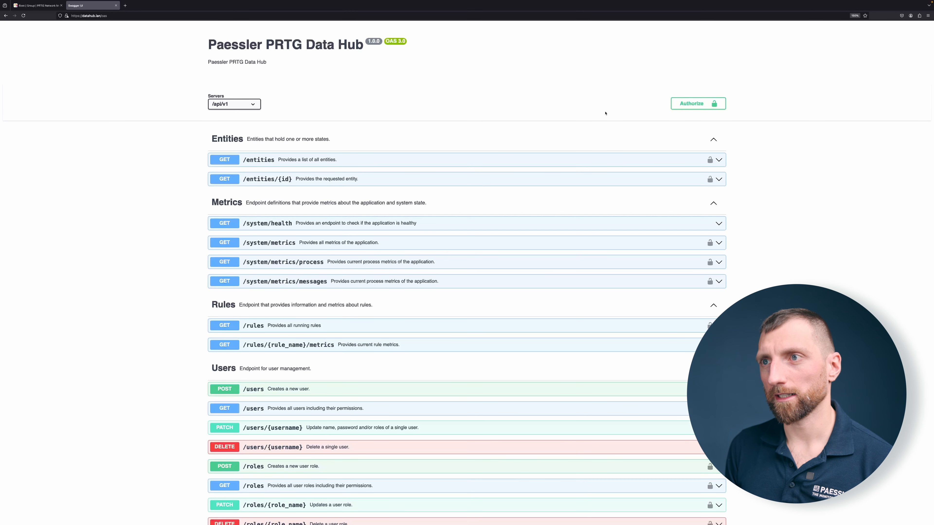
# Step: In the browser's Data Hub Swagger UI, authorize API access as operational_user with the account password
pyautogui.click(715, 105)
pyautogui.write('operational_user')
pyautogui.press('Tab')
pyautogui.write('***')
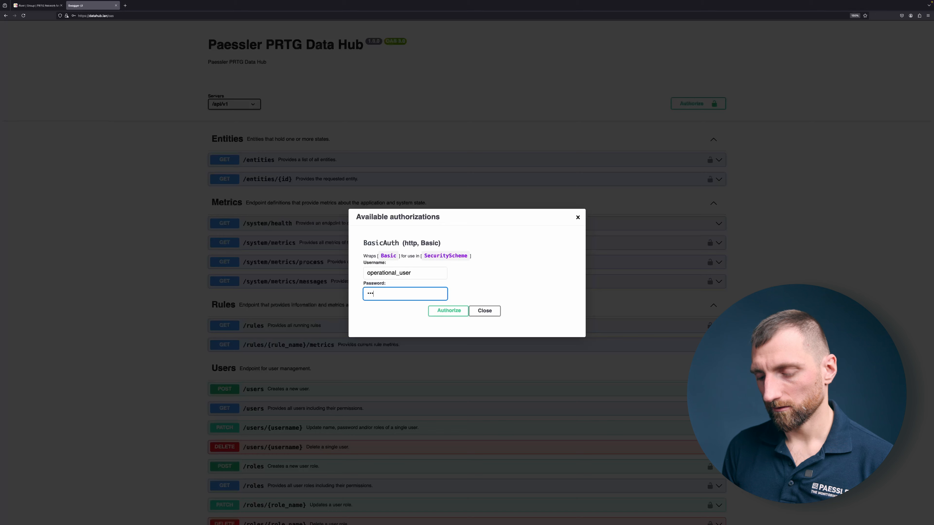
pyautogui.write('***')
pyautogui.press('Return')
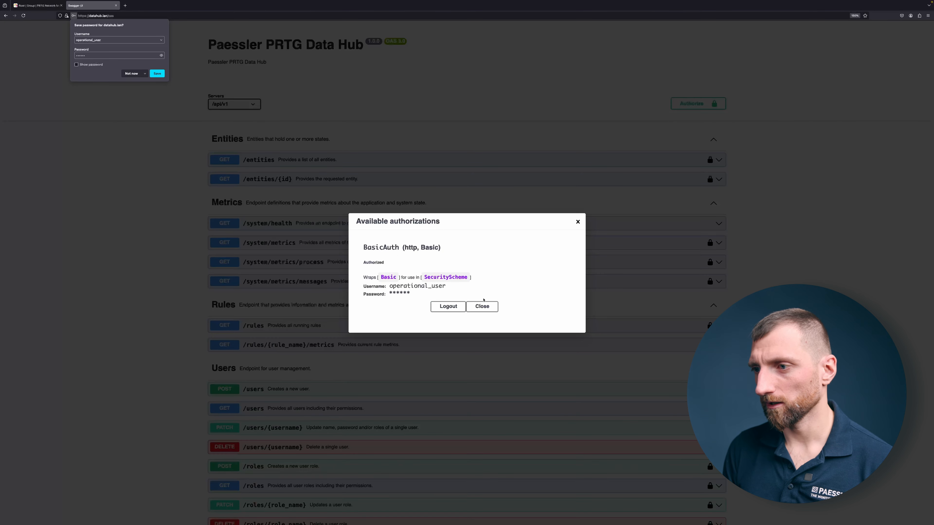
pyautogui.click(483, 306)
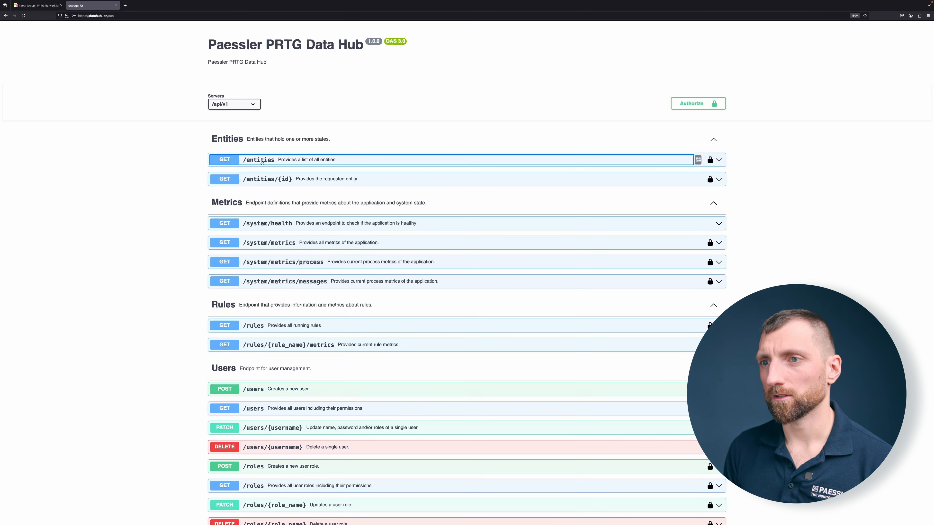
# Step: Execute the GET /entities request without a severity filter and examine the watchdog property of entity 192.168.55.20 in the response body
pyautogui.click(698, 159)
pyautogui.click(700, 175)
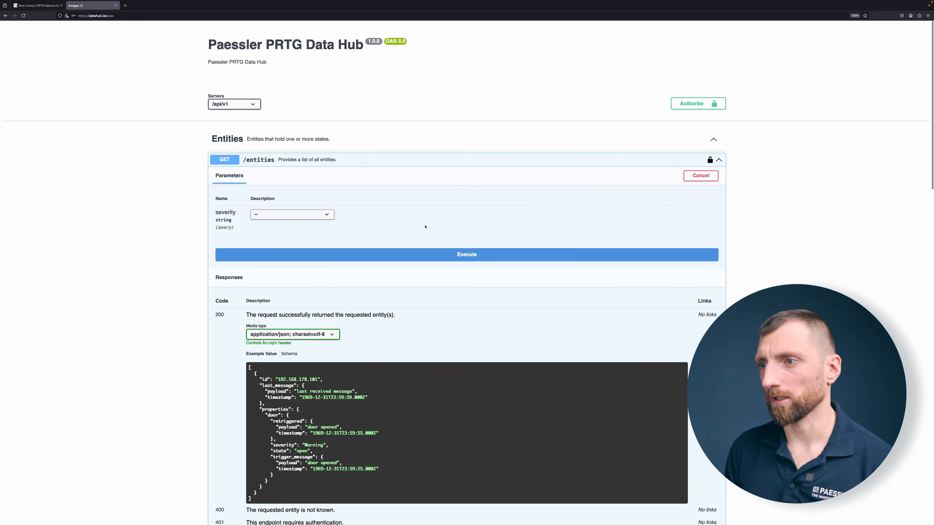
pyautogui.click(396, 254)
pyautogui.scroll(-3, 306, 396)
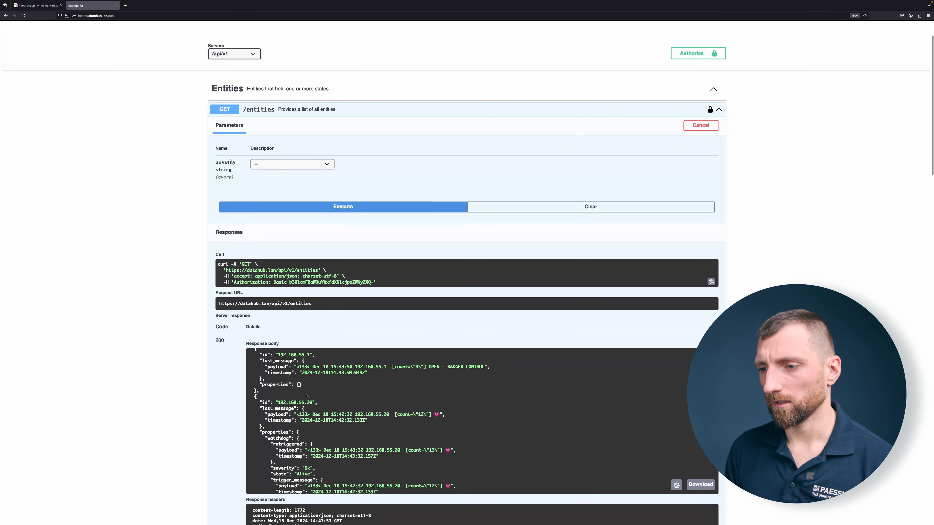
pyautogui.scroll(-1, 306, 396)
pyautogui.scroll(-2, 303, 391)
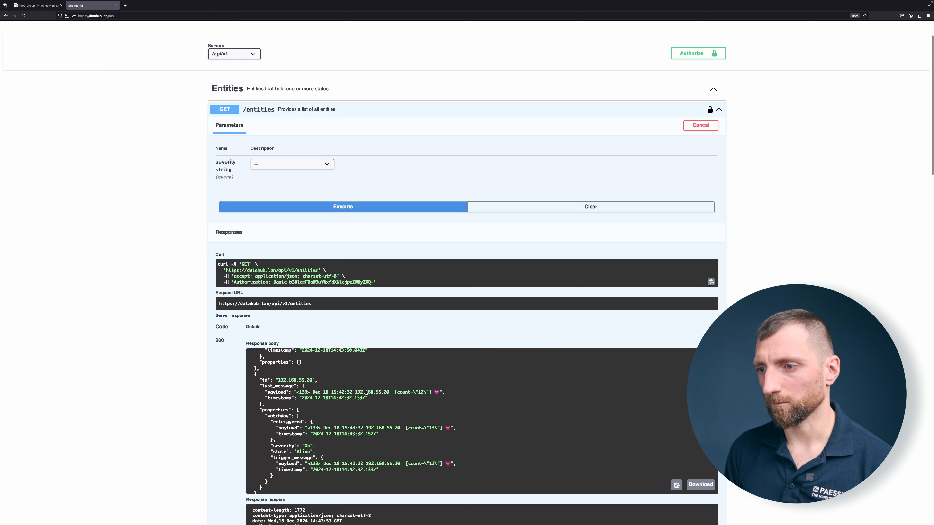
pyautogui.moveTo(447, 396); pyautogui.dragTo(426, 393)
pyautogui.click(379, 240)
pyautogui.scroll(-3, 265, 125)
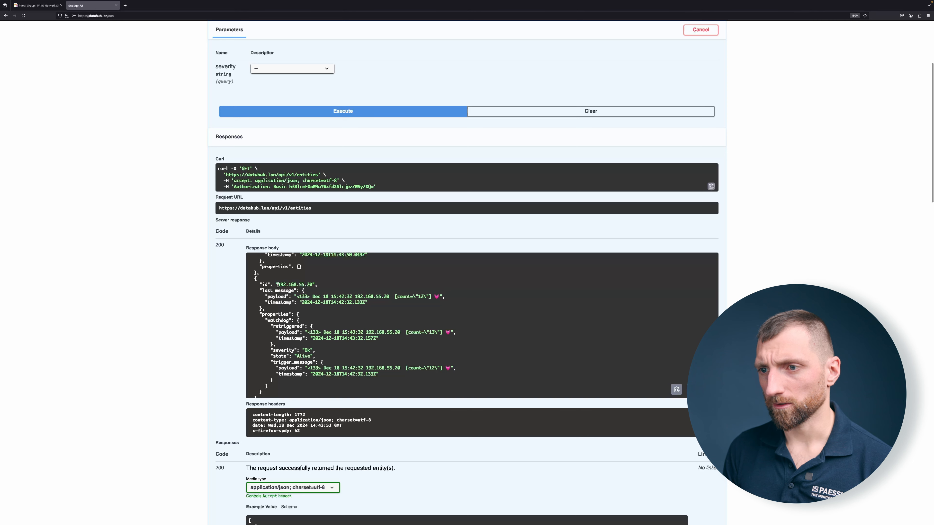
# Step: Copy the entity ID 192.168.55.20 from the response and execute the GET /entities/{id} request with it
pyautogui.moveTo(278, 284); pyautogui.dragTo(312, 285)
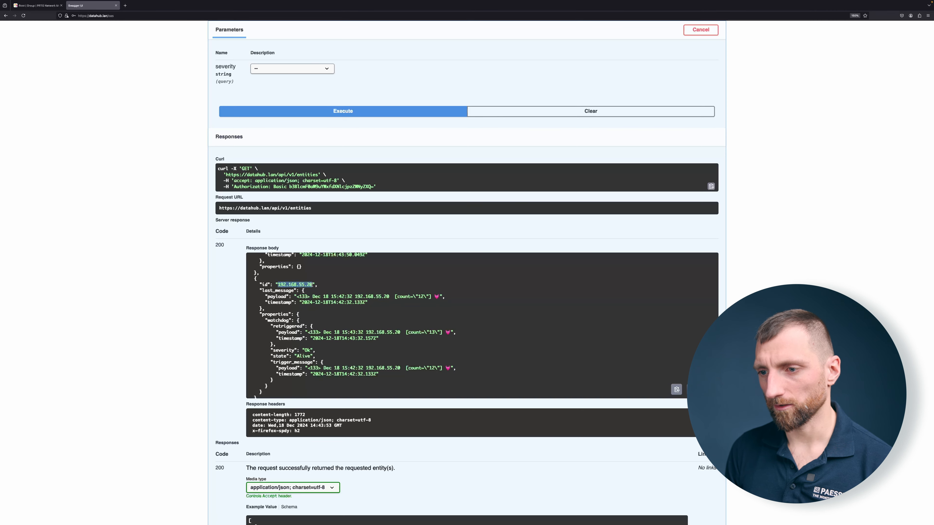
pyautogui.scroll(-5, 313, 285)
pyautogui.scroll(-3, 220, 344)
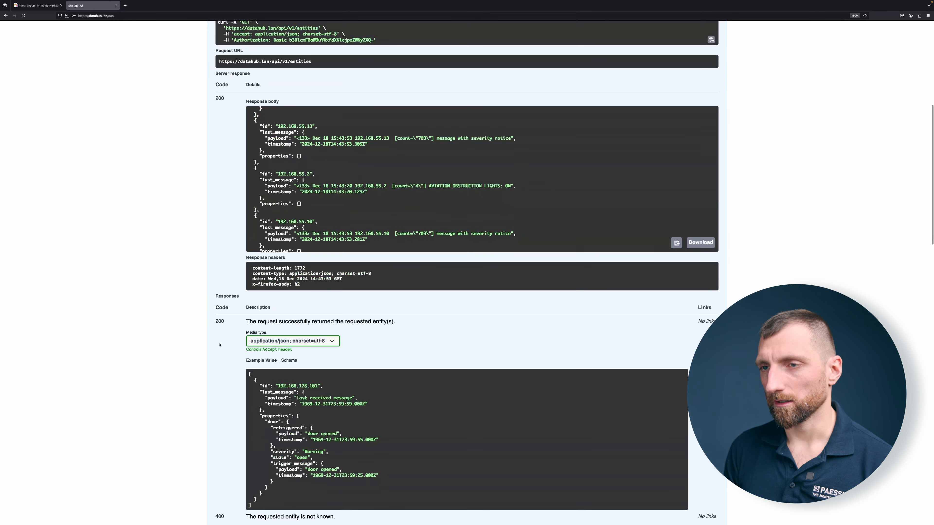
pyautogui.scroll(7, 257, 221)
pyautogui.click(281, 130)
pyautogui.click(427, 149)
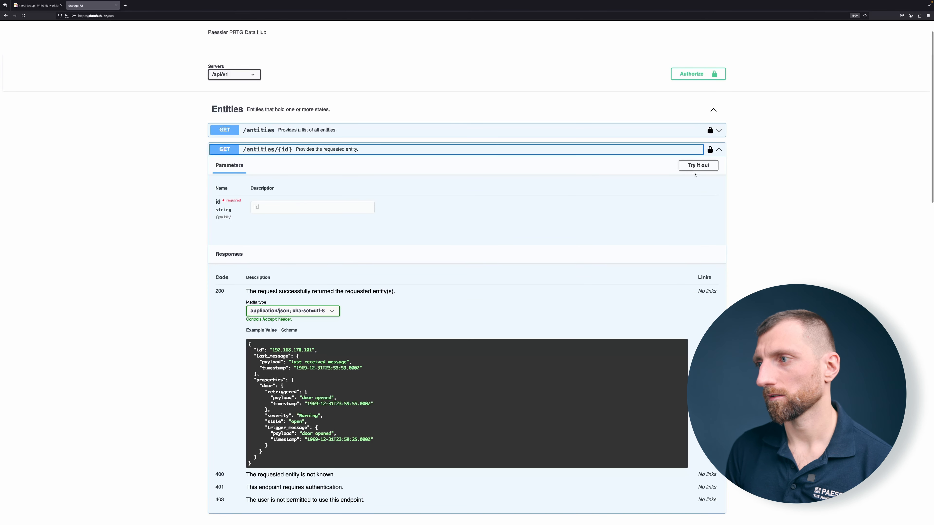
pyautogui.click(699, 165)
pyautogui.click(357, 208)
pyautogui.hotkey('ctrl', 'v')
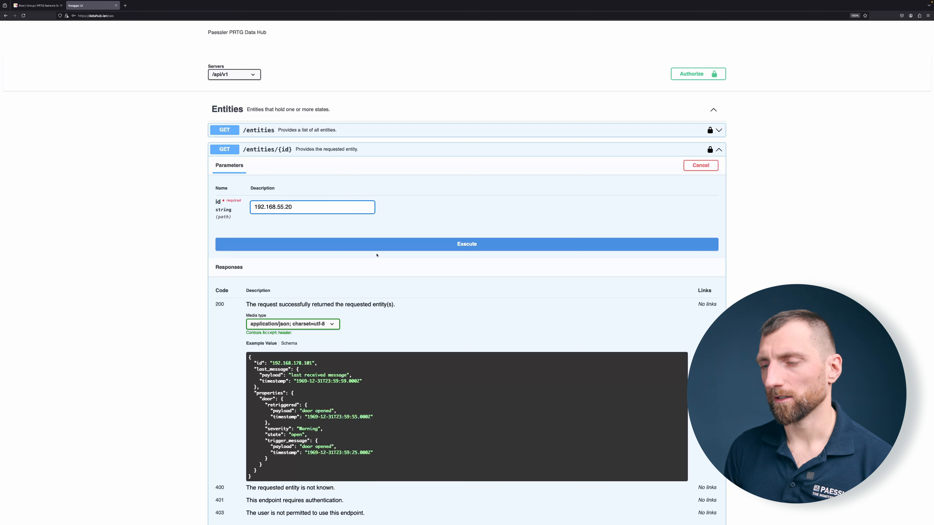
pyautogui.click(342, 244)
pyautogui.scroll(-1, 290, 369)
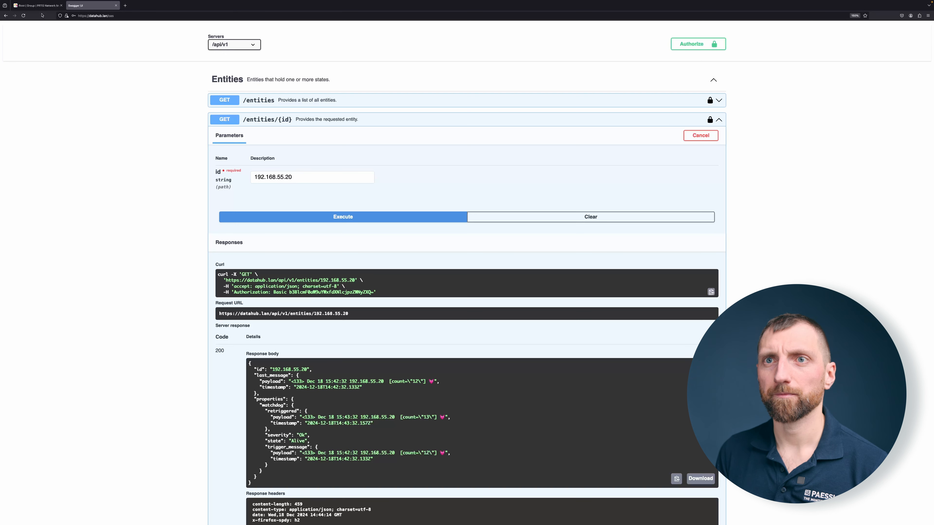
# Step: Switch to PRTG Network Monitor in the browser, open the PRTG Data Hub Group, and change to the new UI
pyautogui.click(41, 6)
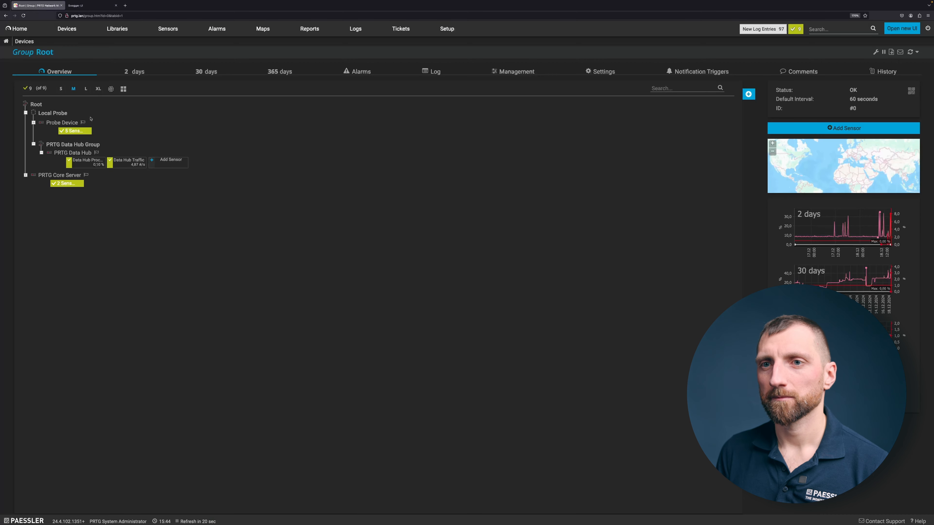
pyautogui.click(70, 145)
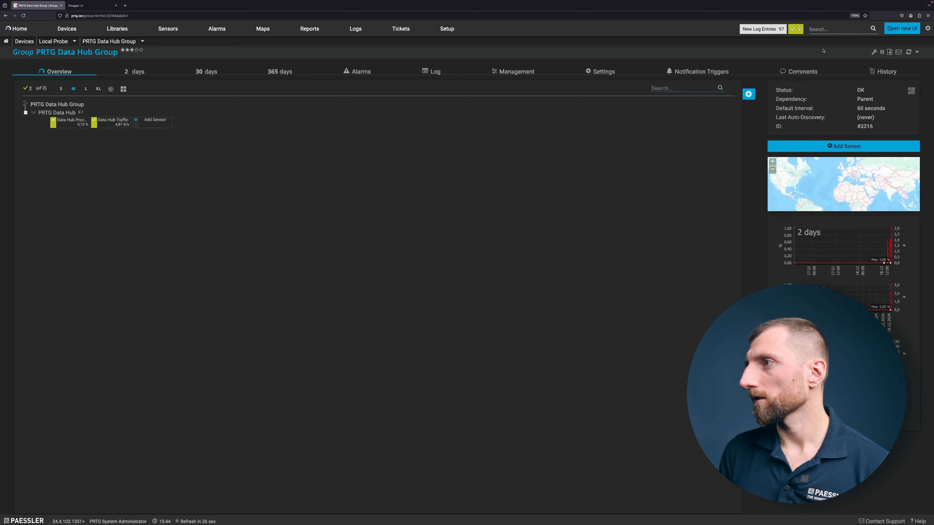
pyautogui.click(896, 32)
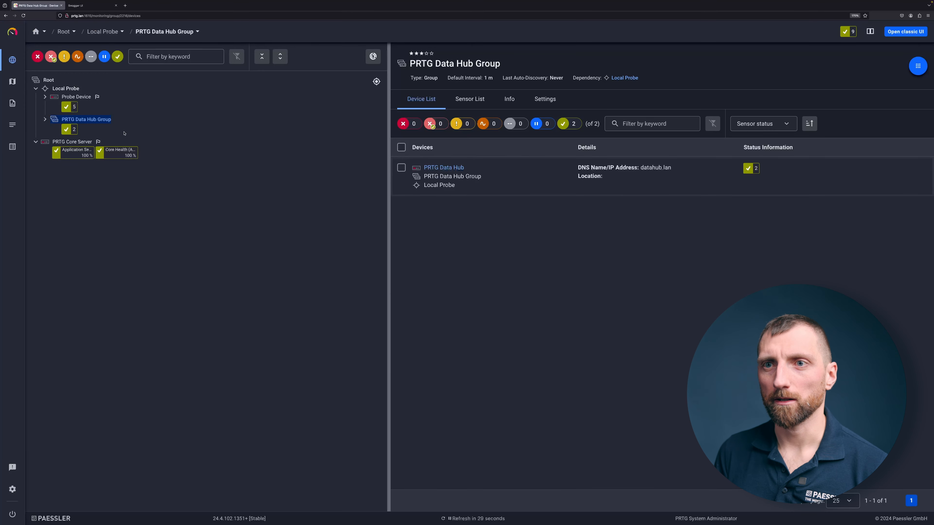
# Step: Open the PRTG Data Hub Group's settings and turn off inheritance for Credentials for REST API
pyautogui.rightClick(86, 120)
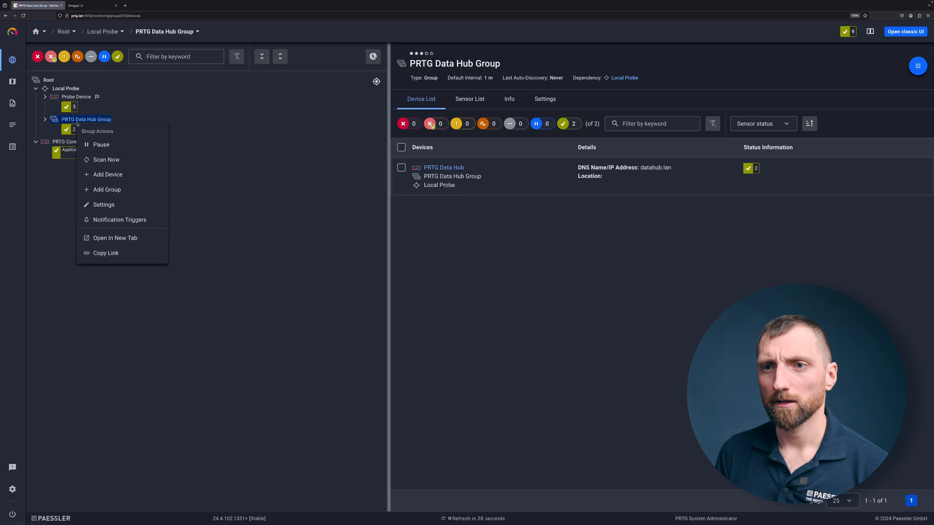
pyautogui.click(99, 203)
pyautogui.scroll(-15, 497, 192)
pyautogui.scroll(-8, 497, 191)
pyautogui.scroll(-3, 497, 191)
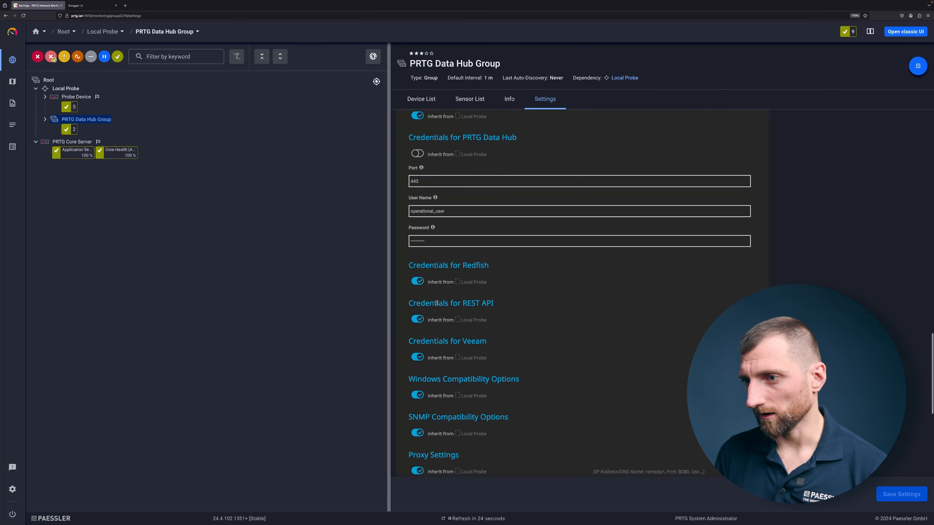
pyautogui.click(418, 318)
pyautogui.scroll(-2, 519, 340)
pyautogui.click(518, 329)
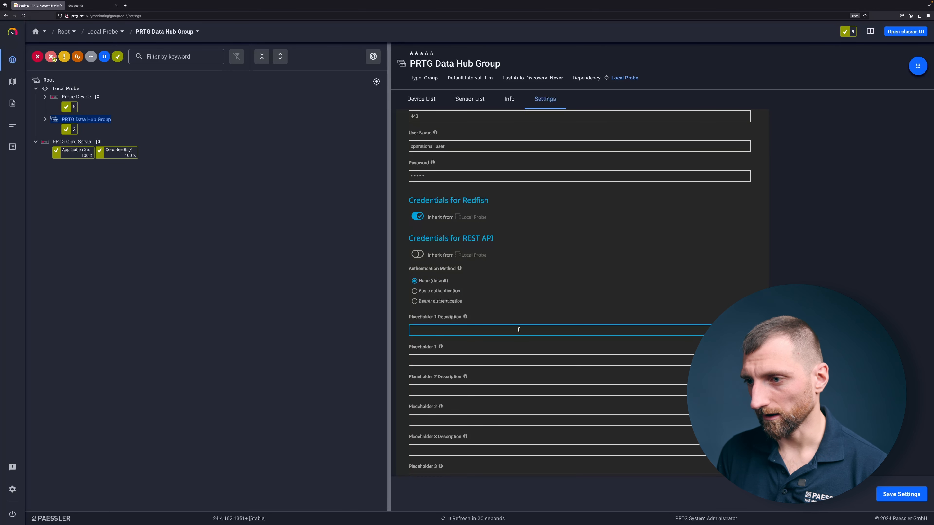
pyautogui.scroll(-1, 441, 279)
# Step: Set the REST API credentials to Basic authentication with user name operational_user and the account password, and save the group settings
pyautogui.click(441, 274)
pyautogui.click(441, 313)
pyautogui.write('operational_user')
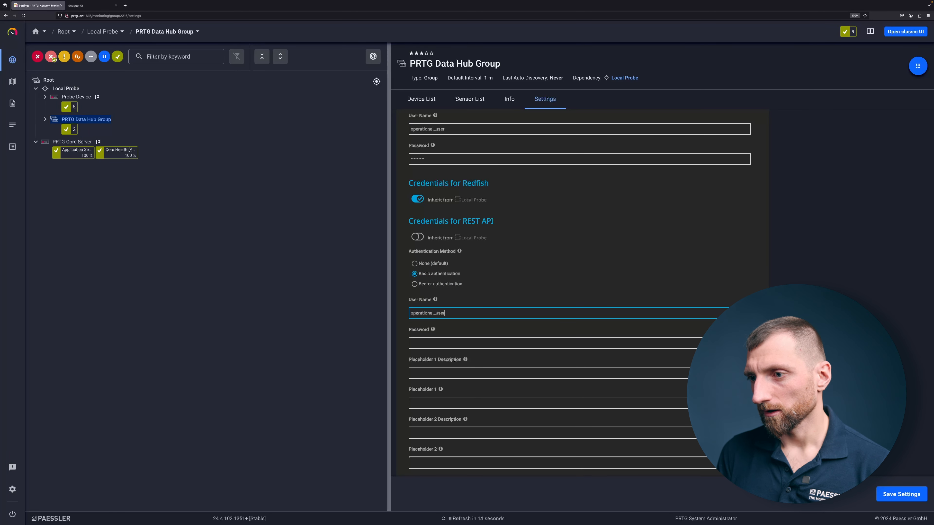
pyautogui.press('Tab')
pyautogui.write('•••••')
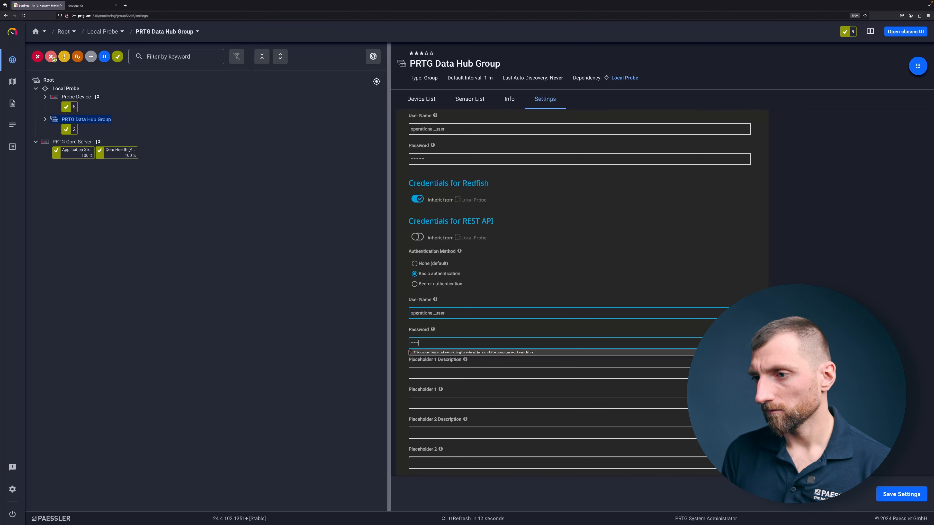
pyautogui.write('•')
pyautogui.click(790, 345)
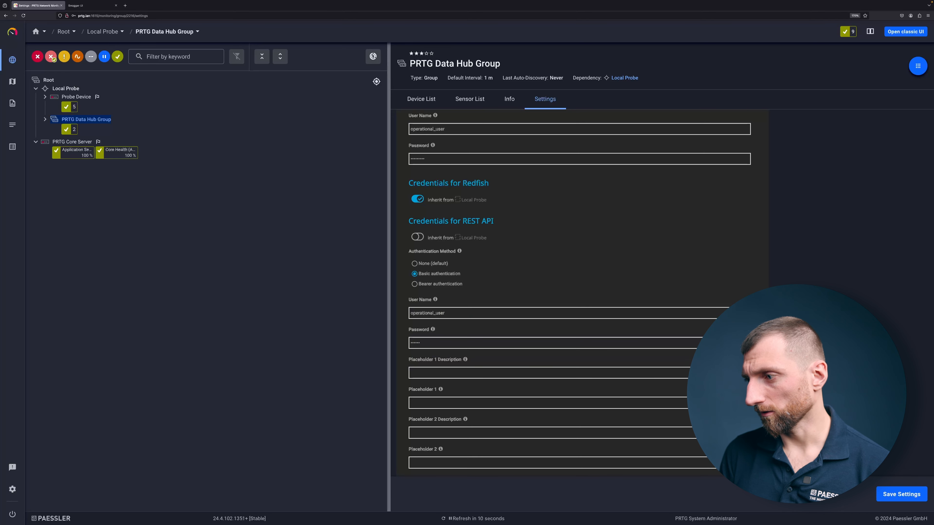
pyautogui.click(901, 494)
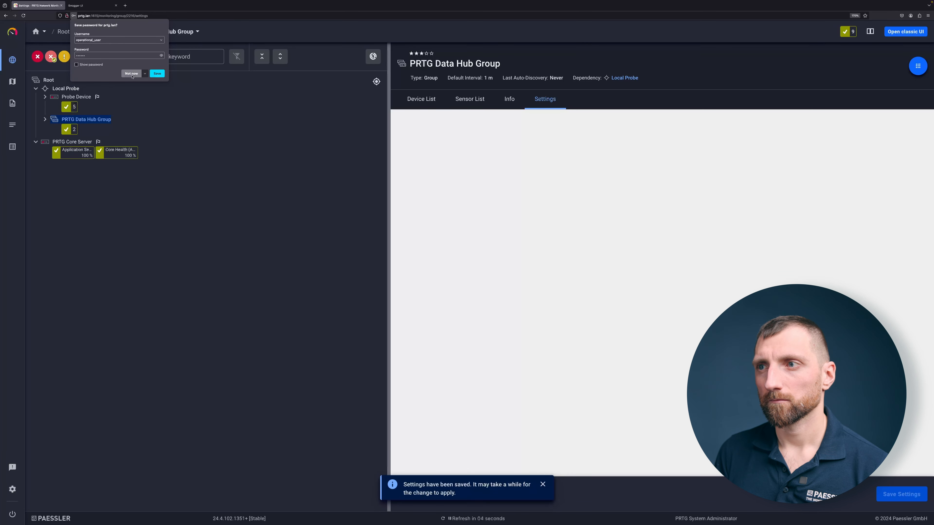
pyautogui.click(131, 73)
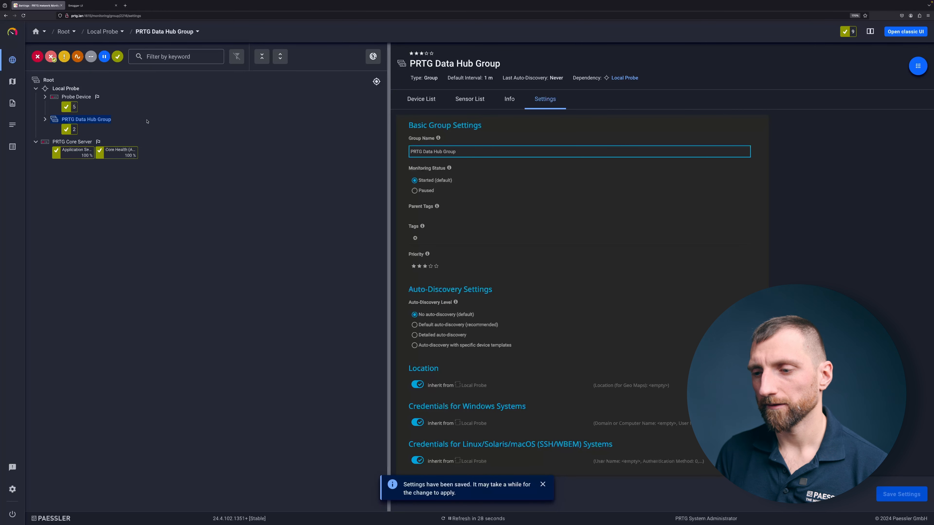
# Step: Start adding a REST Custom v2 (BETA) sensor to the PRTG Data Hub device in the PRTG Data Hub Group
pyautogui.click(45, 120)
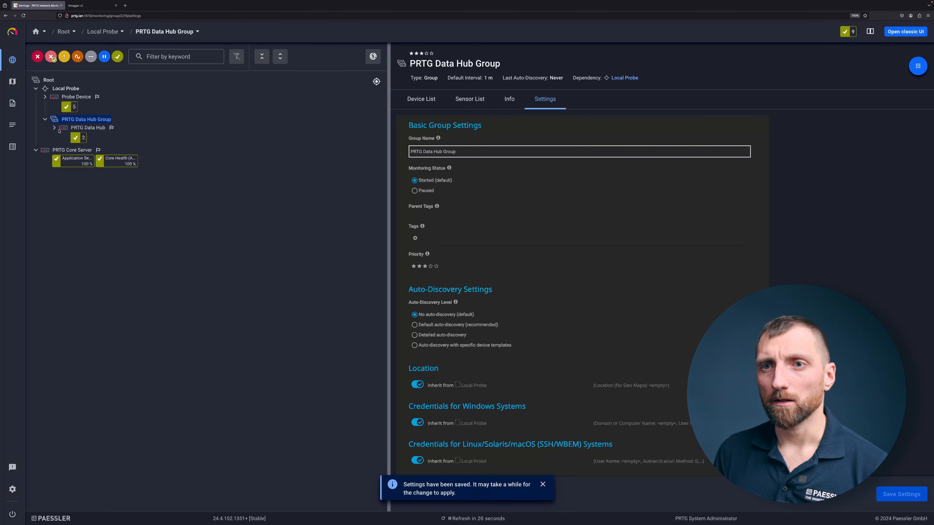
pyautogui.click(55, 128)
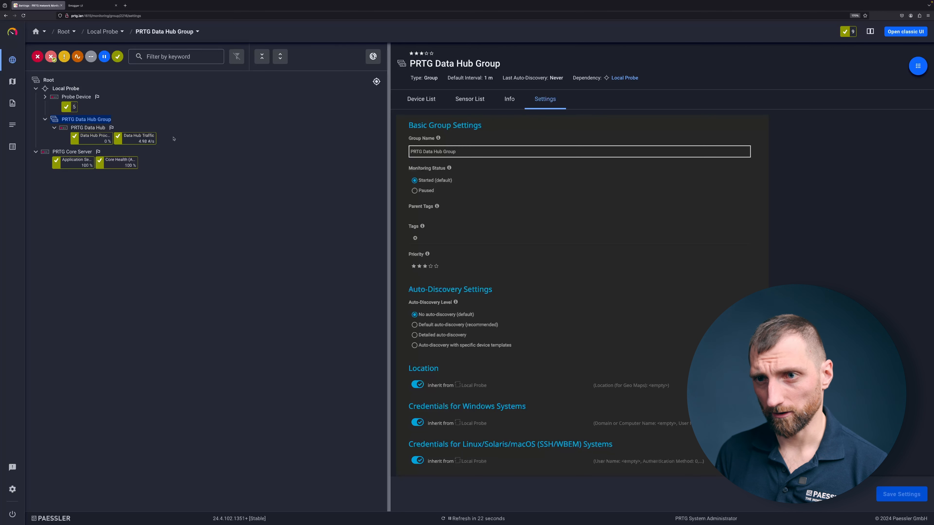
pyautogui.rightClick(95, 128)
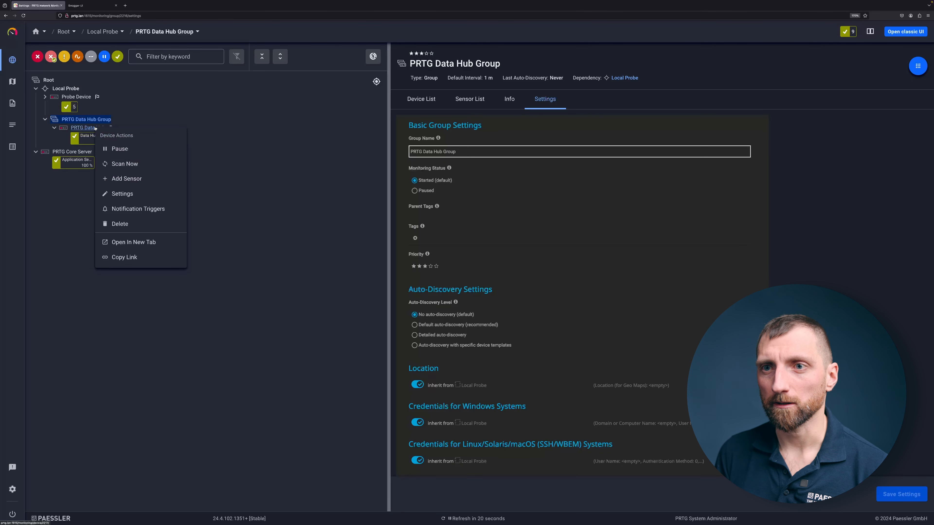
pyautogui.click(125, 179)
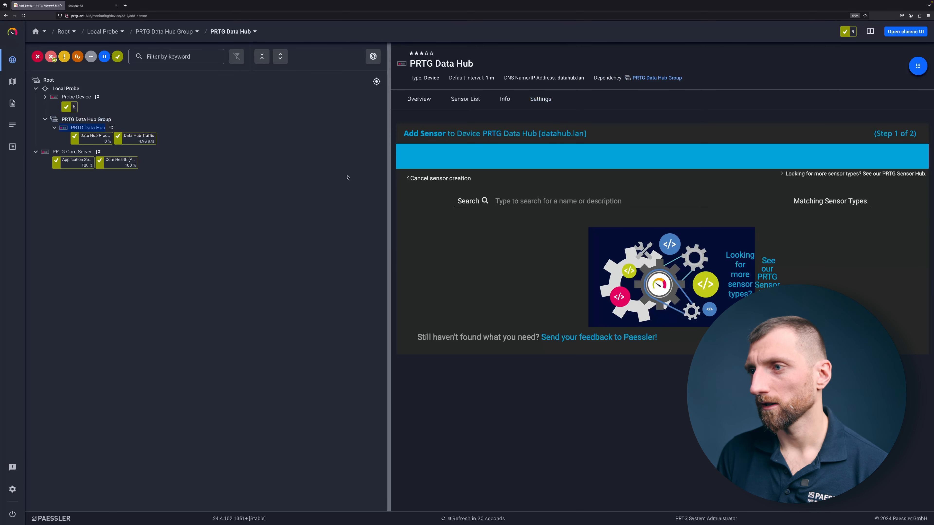
pyautogui.write('Rest c')
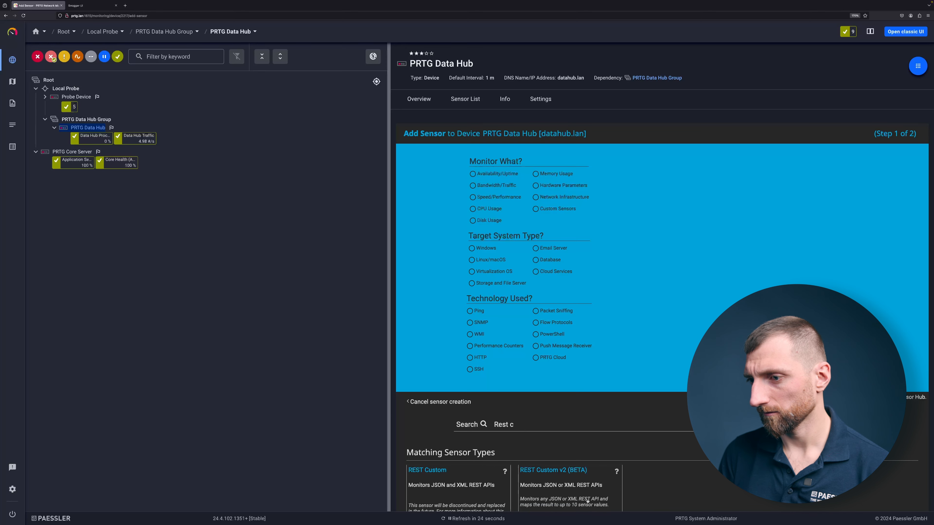
pyautogui.scroll(-2, 587, 501)
pyautogui.click(614, 472)
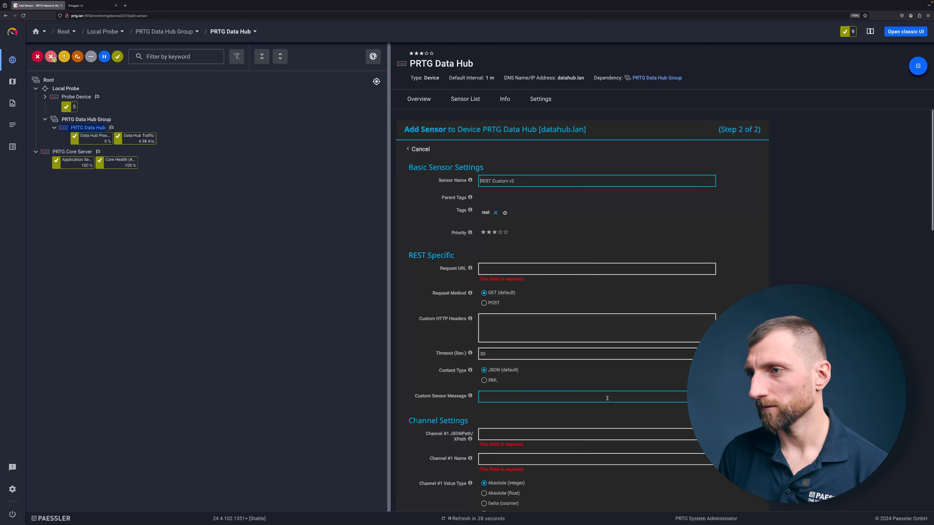
pyautogui.click(539, 268)
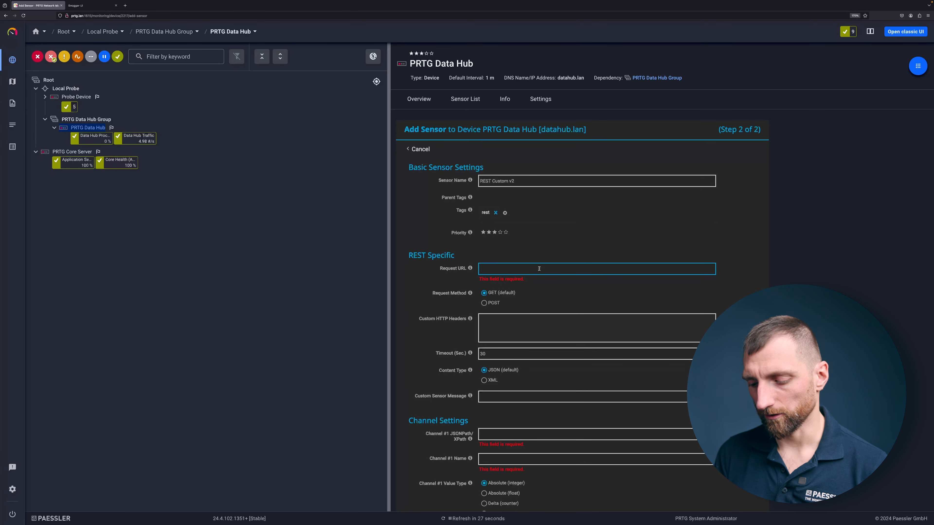
pyautogui.write('https')
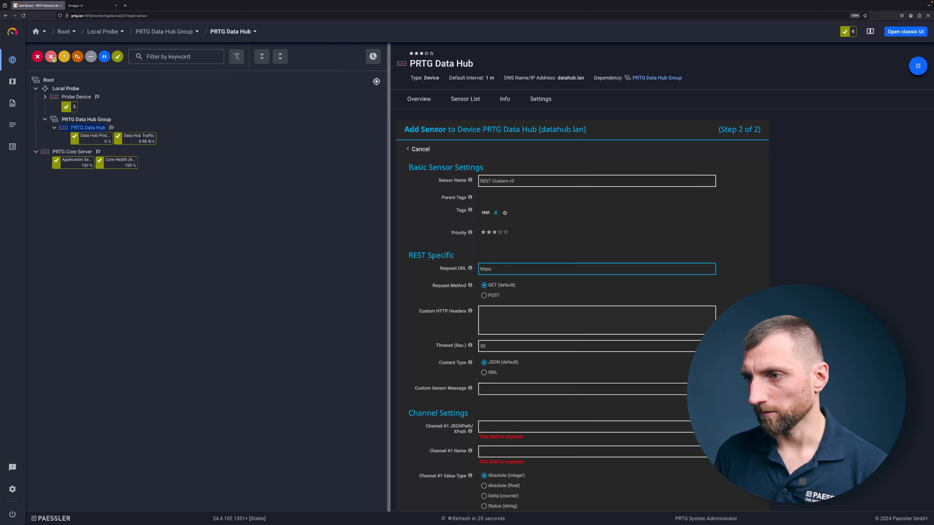
pyautogui.write(':\\\\datahub.lan\\api/')
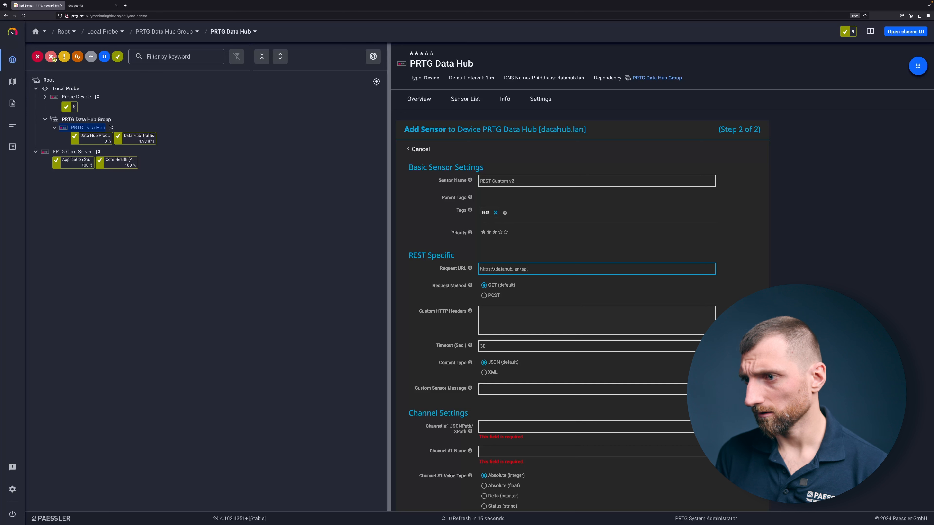
pyautogui.press('BackSpace')
pyautogui.press('BackSpace')
pyautogui.press('BackSpace')
pyautogui.press('BackSpace')
pyautogui.press('BackSpace')
pyautogui.press('BackSpace')
pyautogui.press('BackSpace')
pyautogui.press('BackSpace')
pyautogui.press('BackSpace')
pyautogui.press('BackSpace')
pyautogui.press('BackSpace')
pyautogui.press('BackSpace')
pyautogui.press('BackSpace')
pyautogui.press('BackSpace')
pyautogui.press('BackSpace')
pyautogui.press('BackSpace')
pyautogui.write('//datahub/')
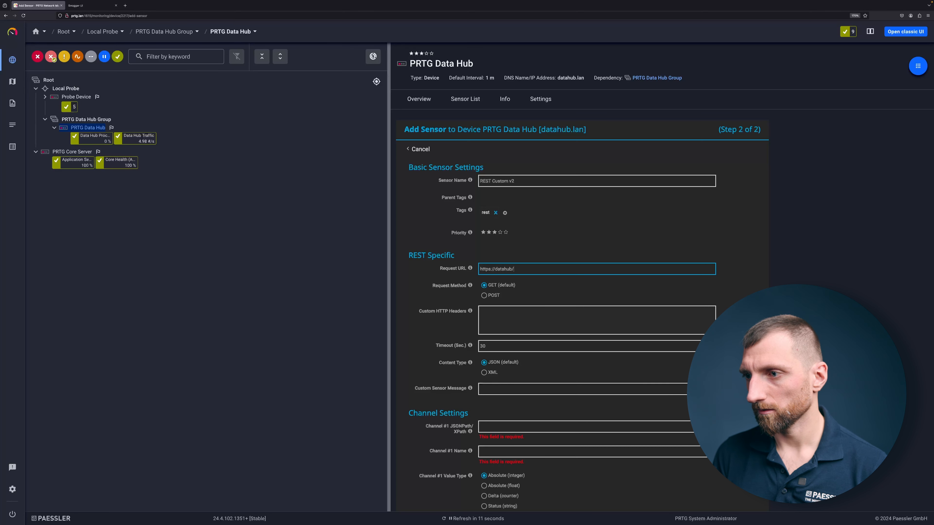
pyautogui.write('.lan')
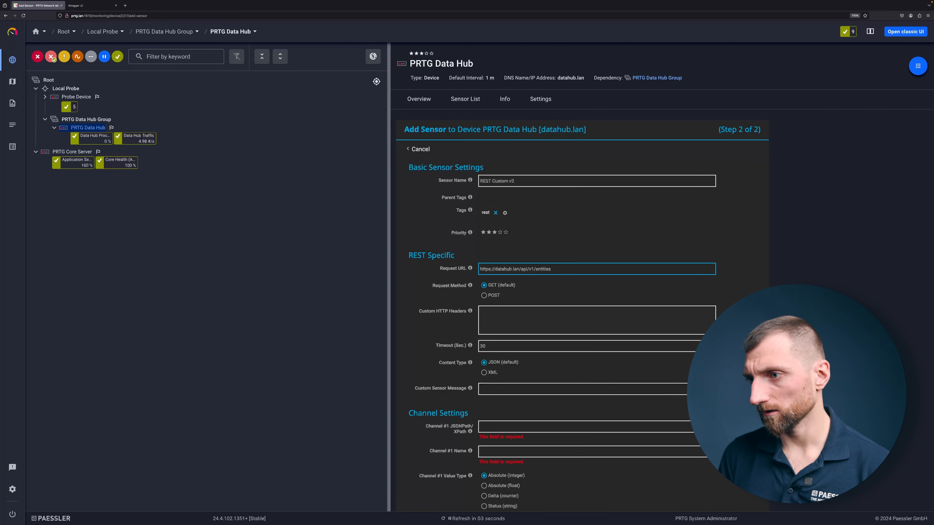
pyautogui.write('192.168.55.20')
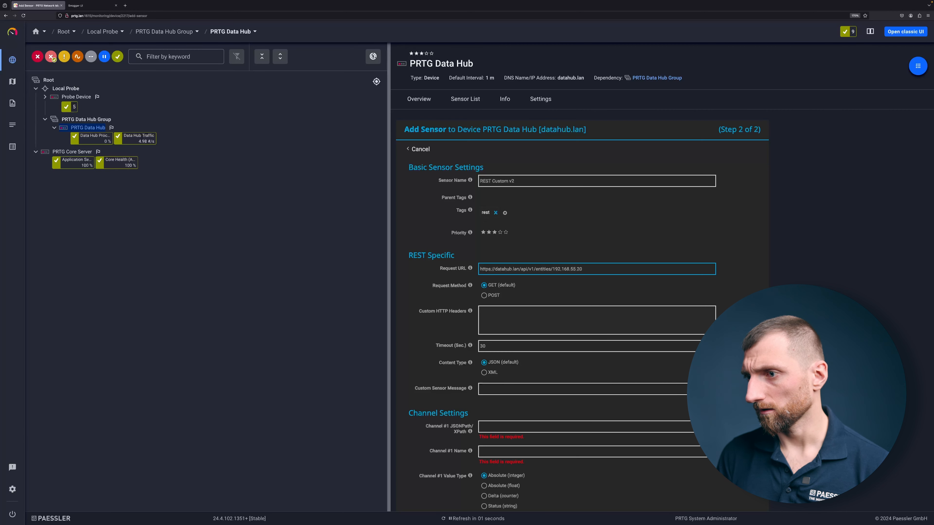
# Step: Enter $.porperties. as the beginning of the Channel #1 JSONPath
pyautogui.scroll(-2, 476, 292)
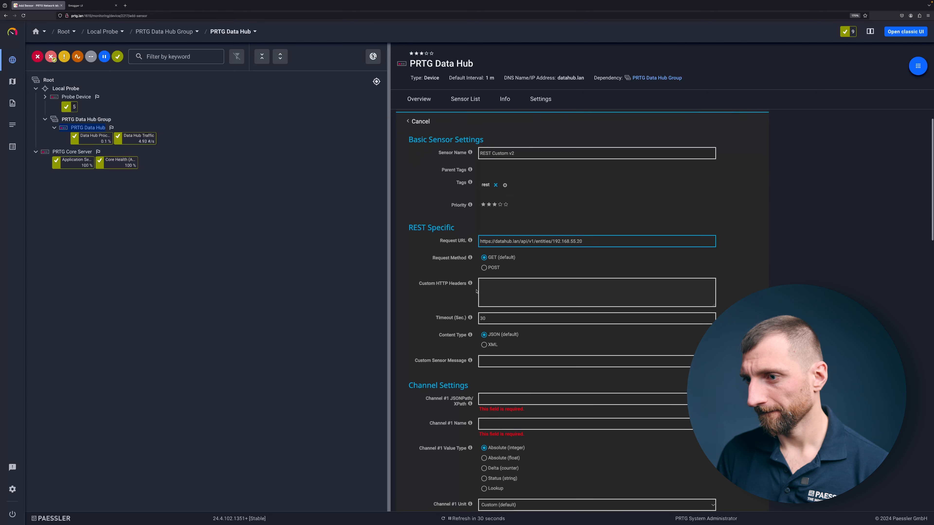
pyautogui.click(487, 360)
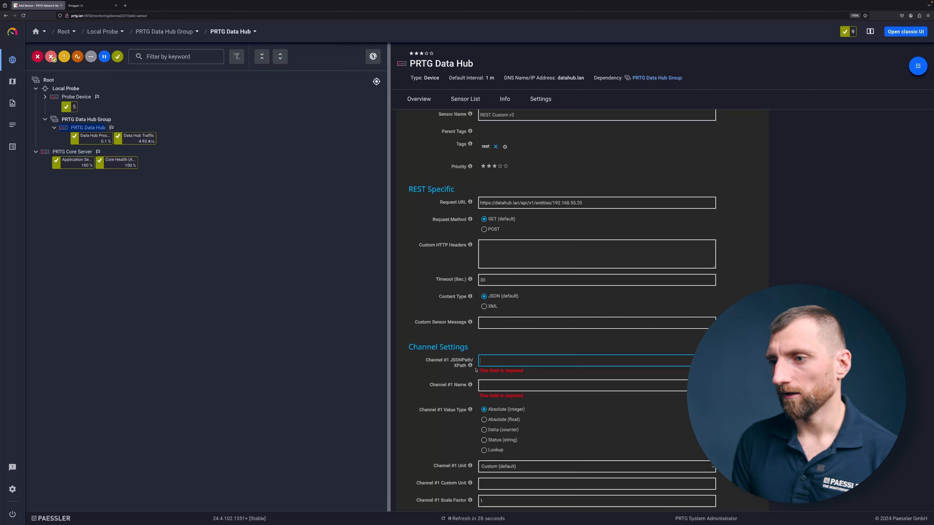
pyautogui.moveTo(471, 366)
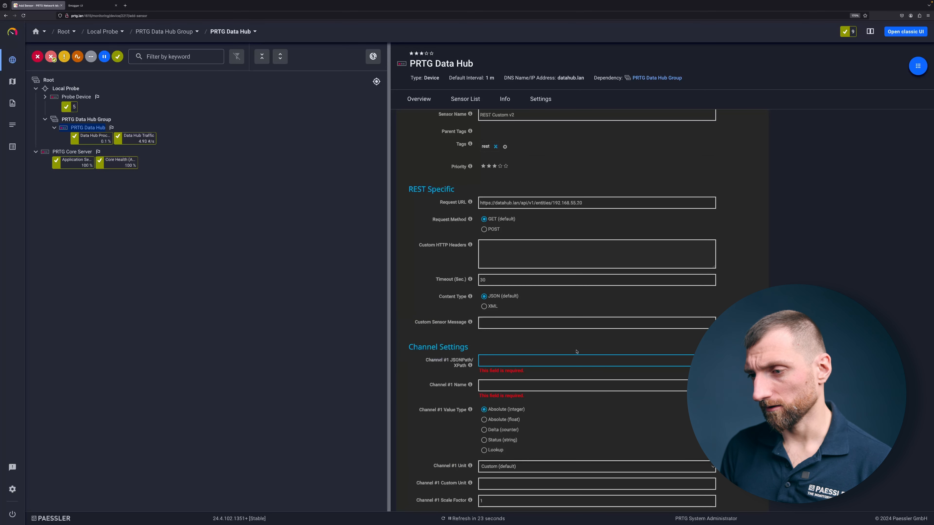
pyautogui.write('$.')
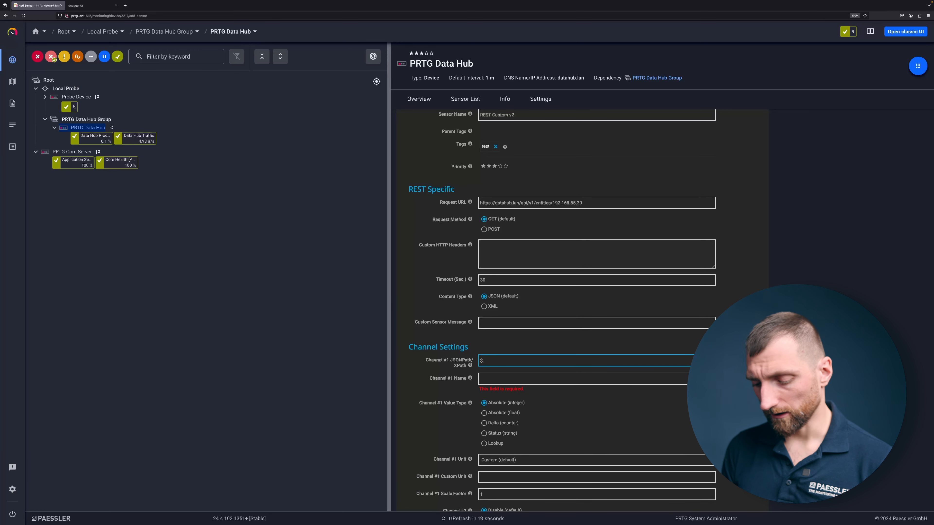
pyautogui.write('po')
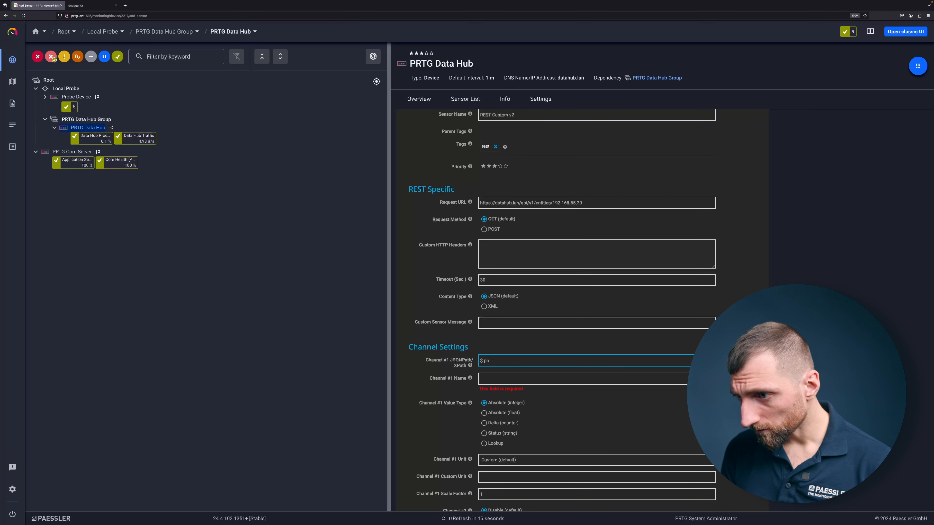
pyautogui.write('rperties.')
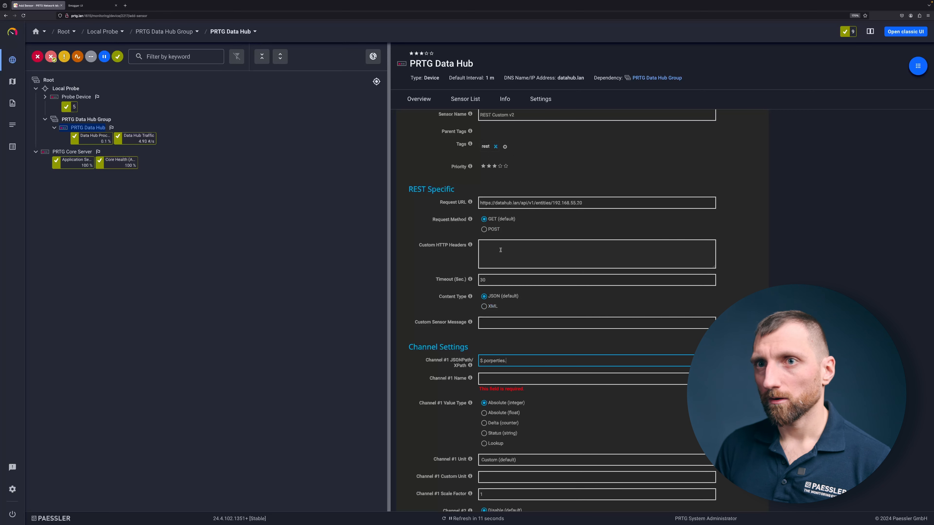
# Step: Copy the watchdog property name from the Swagger UI entity response and complete the Channel #1 JSONPath in PRTG as $.porperties.watchdog.state
pyautogui.click(89, 9)
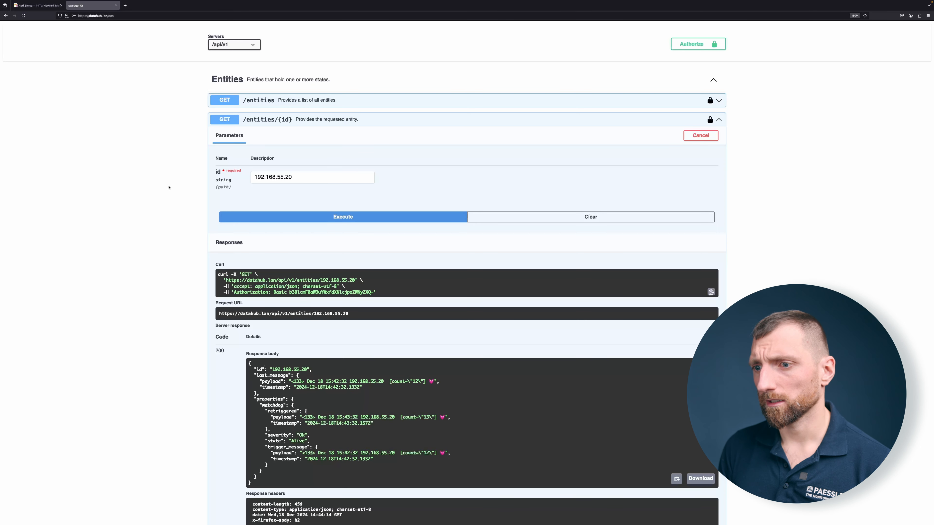
pyautogui.doubleClick(271, 405)
pyautogui.hotkey('ctrl', 'c')
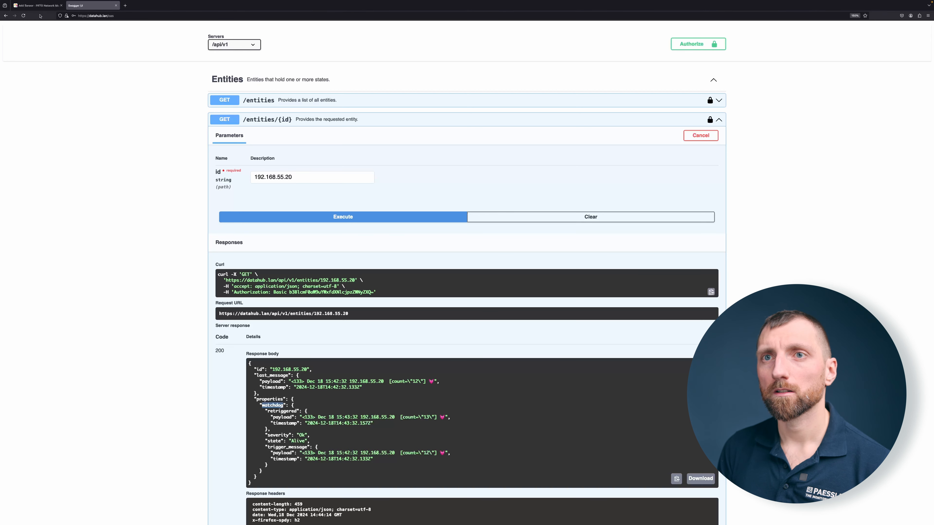
pyautogui.click(39, 6)
pyautogui.hotkey('ctrl', 'v')
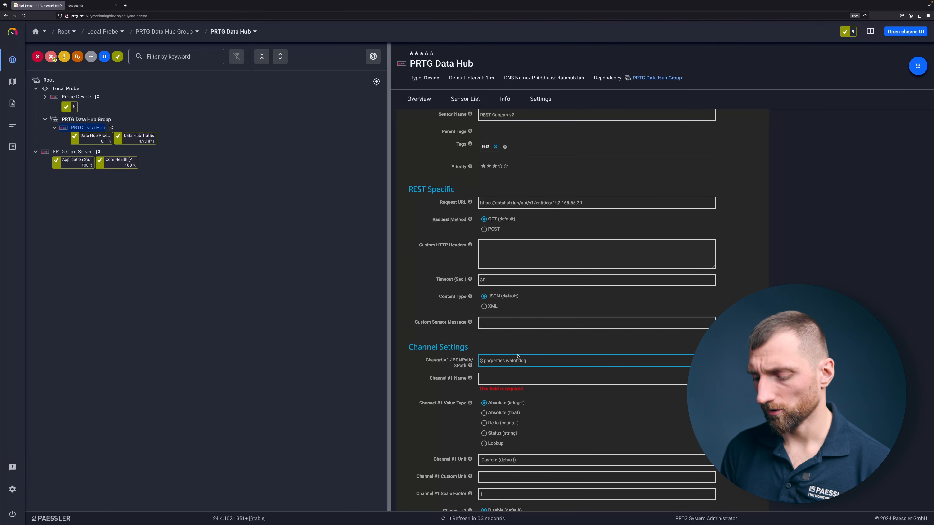
pyautogui.write('.state')
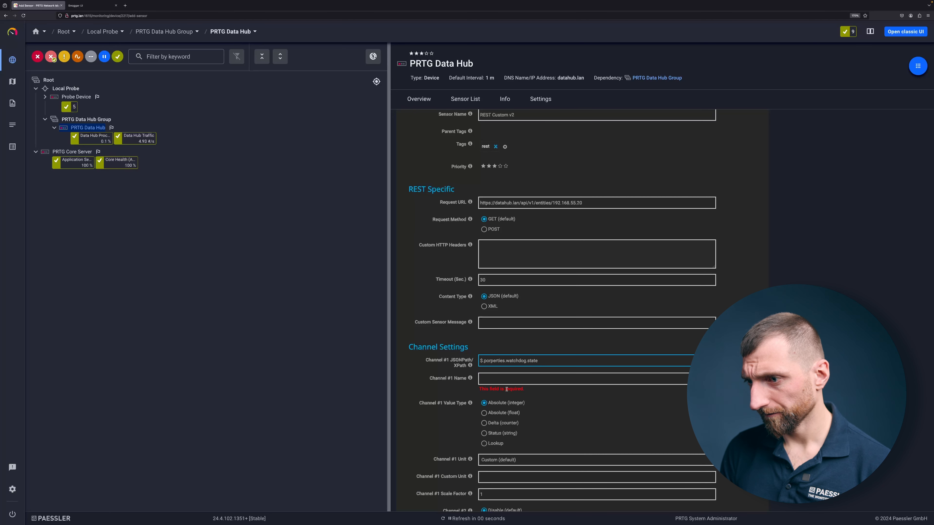
# Step: Name Channel #1 Is Alive and set its value type to Status (string)
pyautogui.scroll(-1, 515, 363)
pyautogui.click(505, 354)
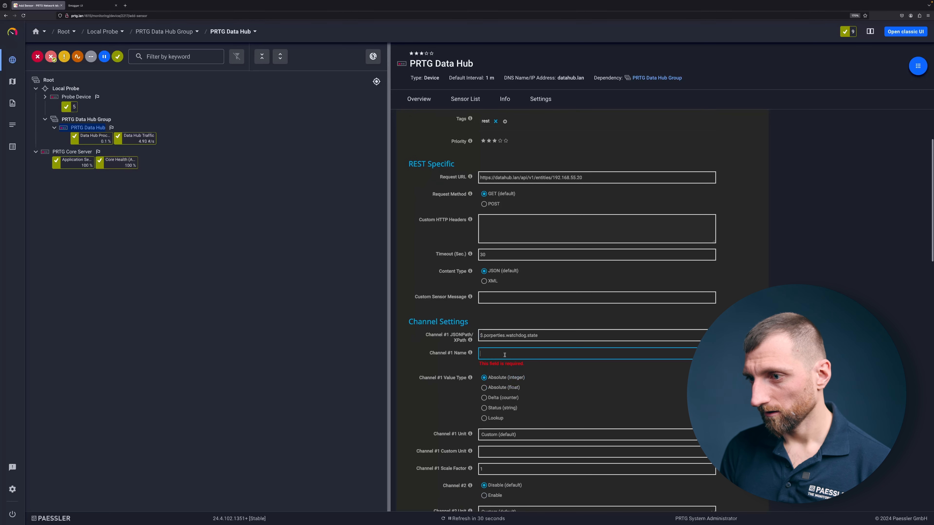
pyautogui.write('Is Alive')
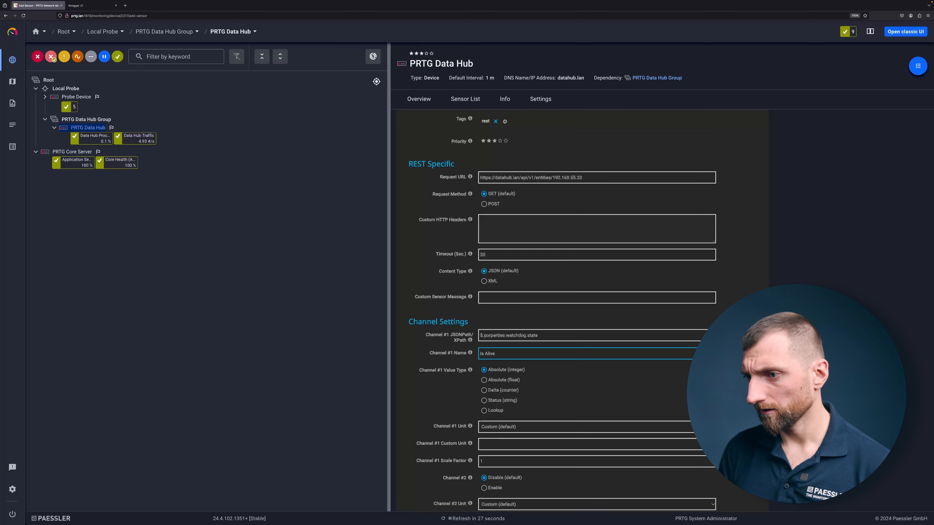
pyautogui.click(485, 402)
# Step: Map the Channel #1 string Alive to the Up status and Dead to the Down status
pyautogui.scroll(-1, 463, 399)
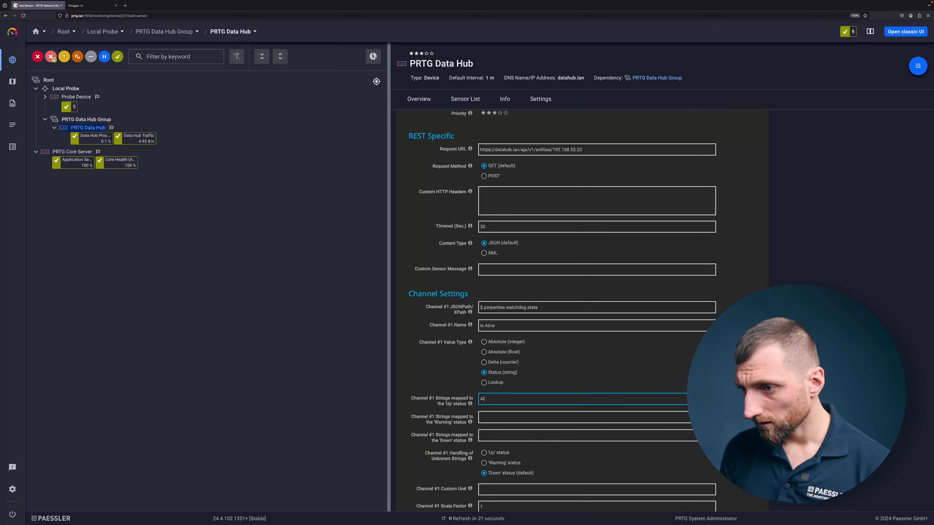
pyautogui.write('Alive')
pyautogui.click(494, 435)
pyautogui.write('Dead')
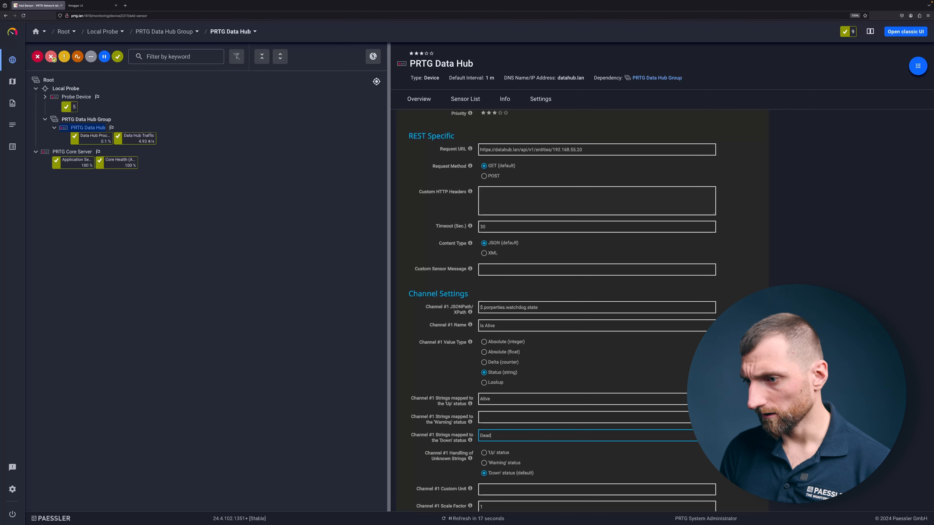
# Step: Create the REST Custom v2 sensor, leaving the remaining channel, debug and scanning interval settings at their defaults
pyautogui.scroll(-1, 427, 435)
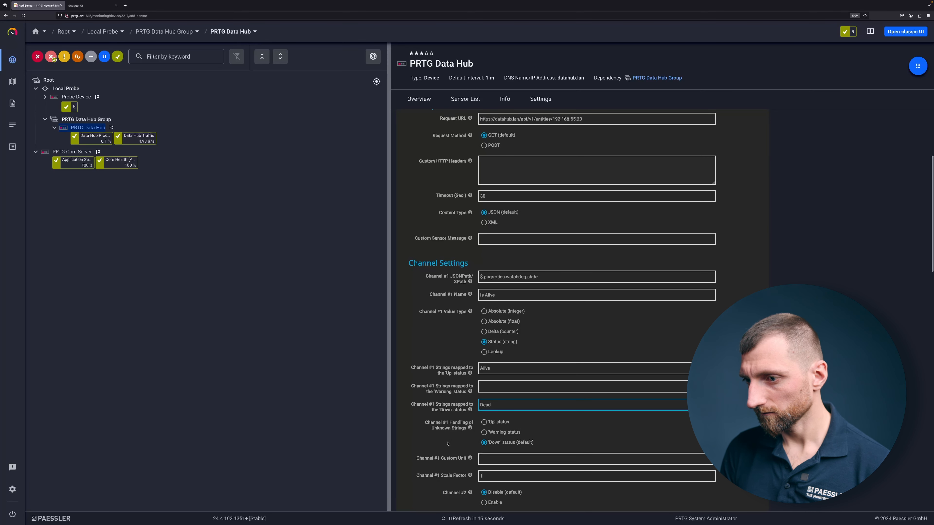
pyautogui.scroll(-10, 447, 443)
pyautogui.scroll(-10, 448, 443)
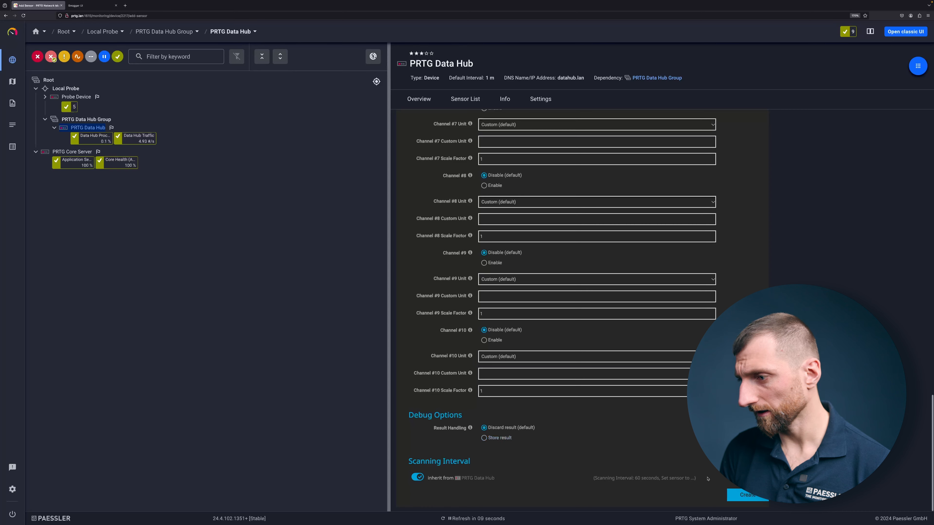
pyautogui.click(741, 494)
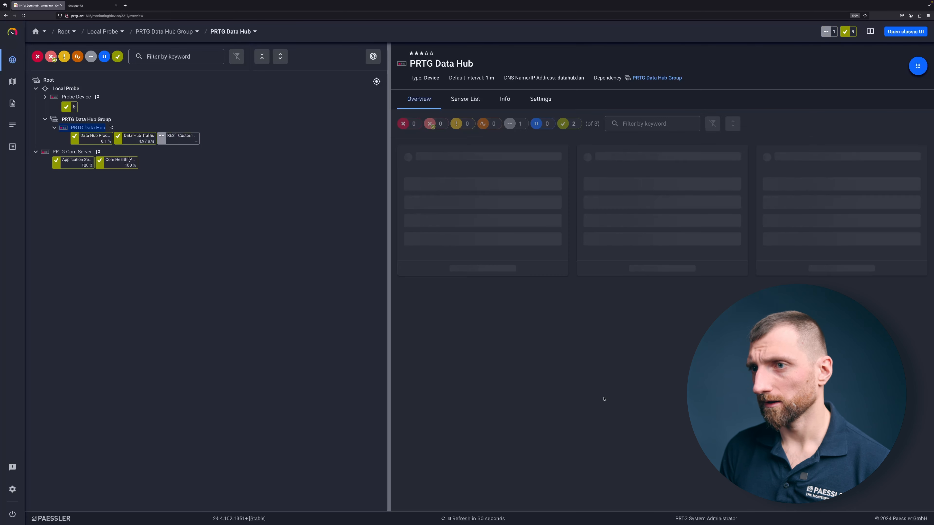
# Step: Rename the new REST Custom v2 sensor as Is 192.168.55.20 alive and save its settings
pyautogui.click(180, 137)
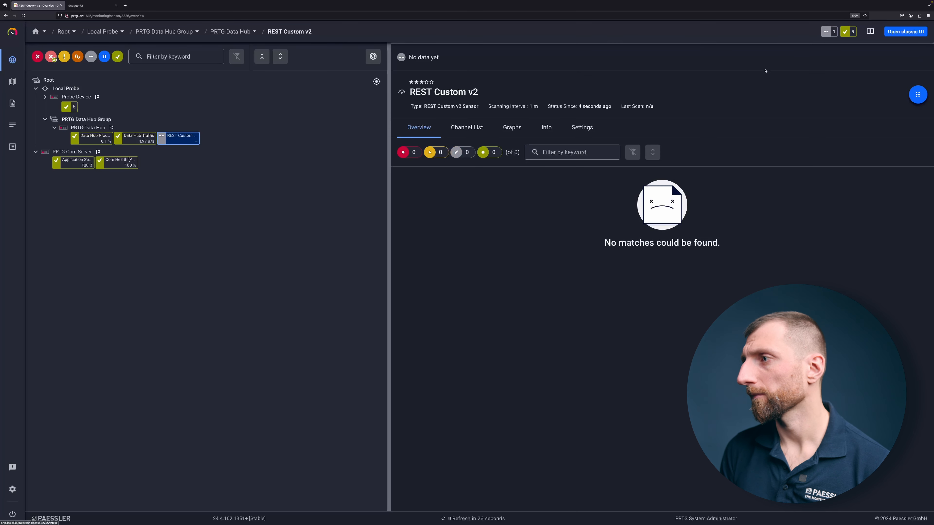
pyautogui.click(911, 95)
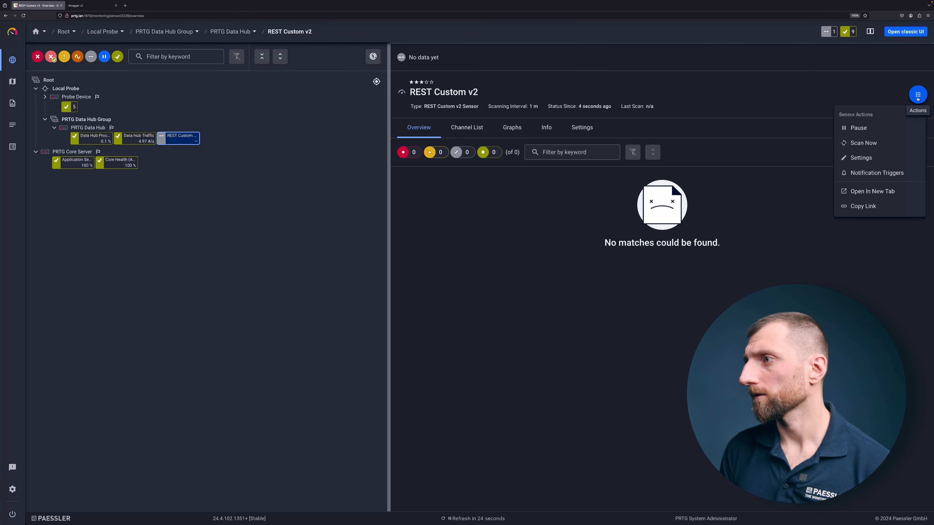
pyautogui.click(836, 158)
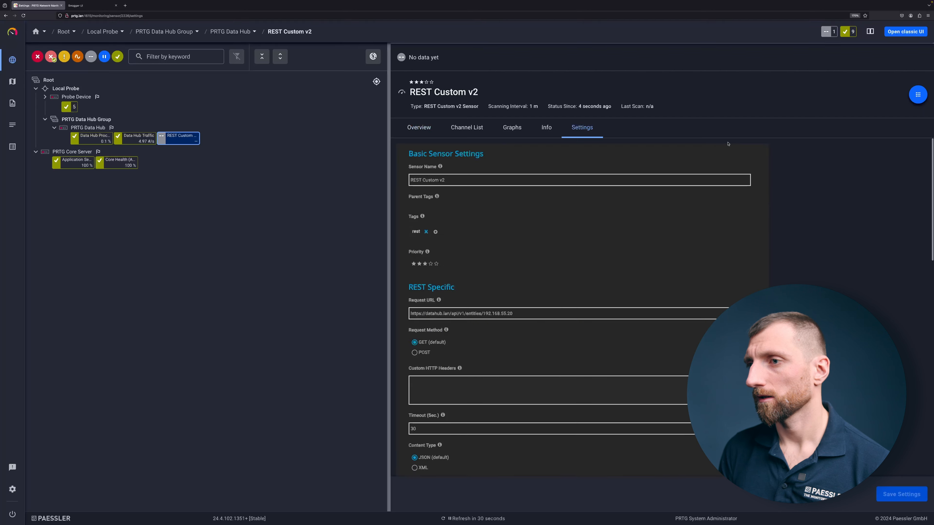
pyautogui.click(518, 260)
pyautogui.hotkey('ctrl', 'a')
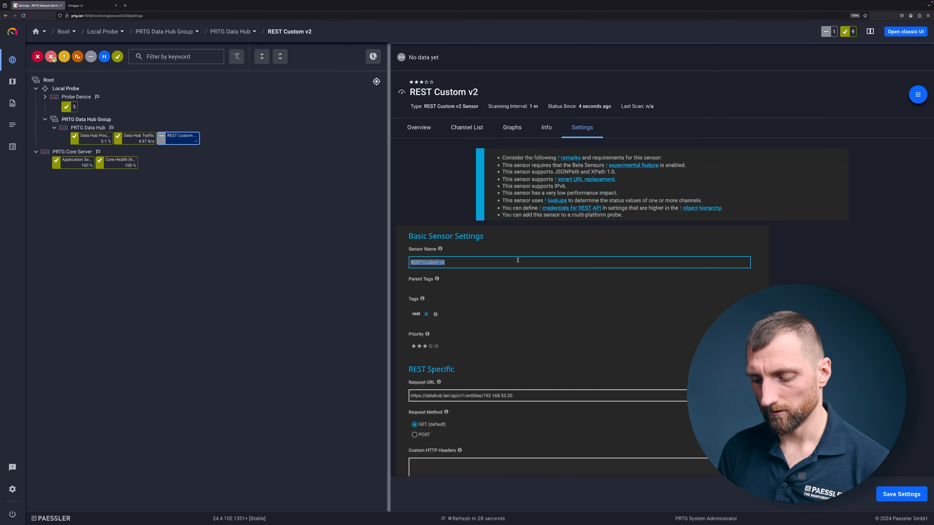
pyautogui.write('Is')
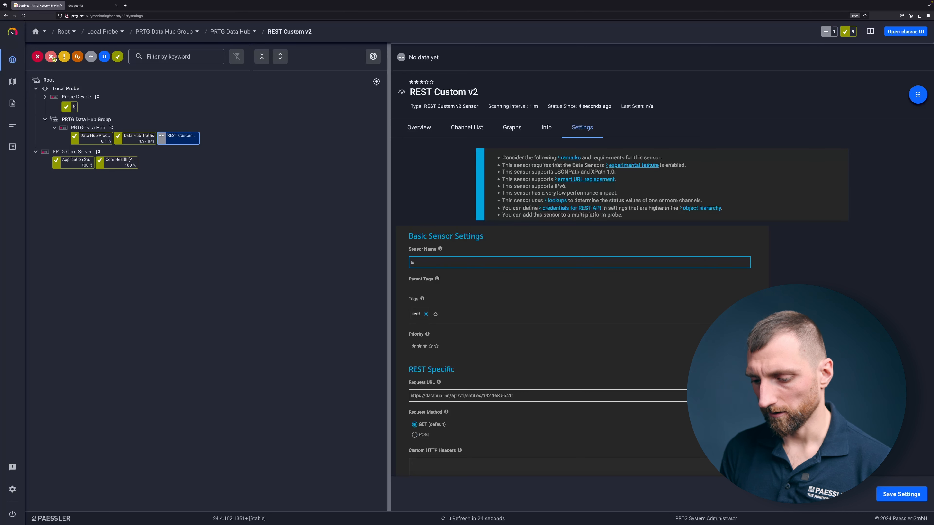
pyautogui.write(' watchdog168.')
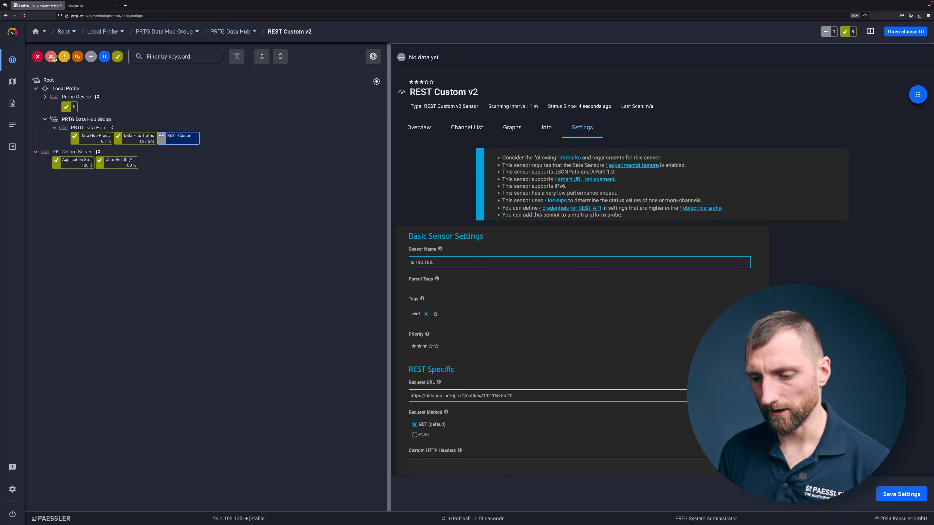
pyautogui.write('55.20')
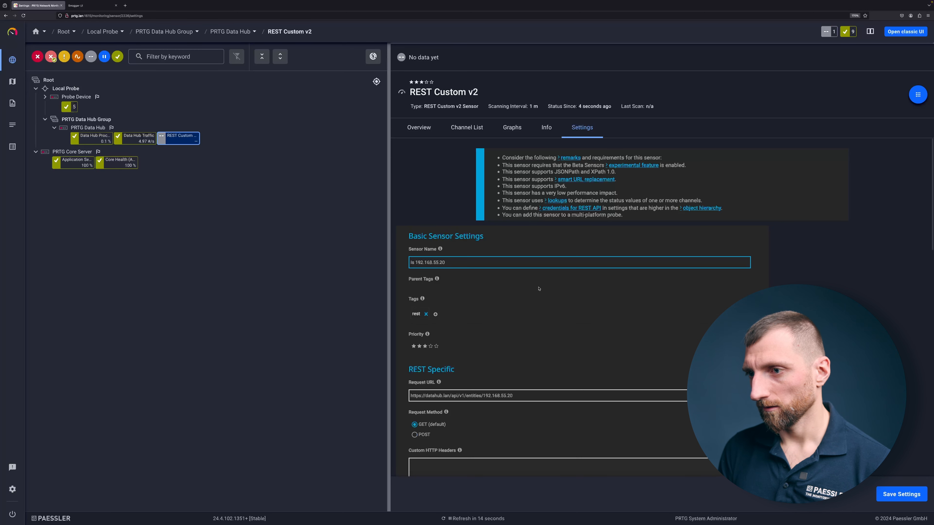
pyautogui.scroll(-1, 539, 289)
pyautogui.write('alive')
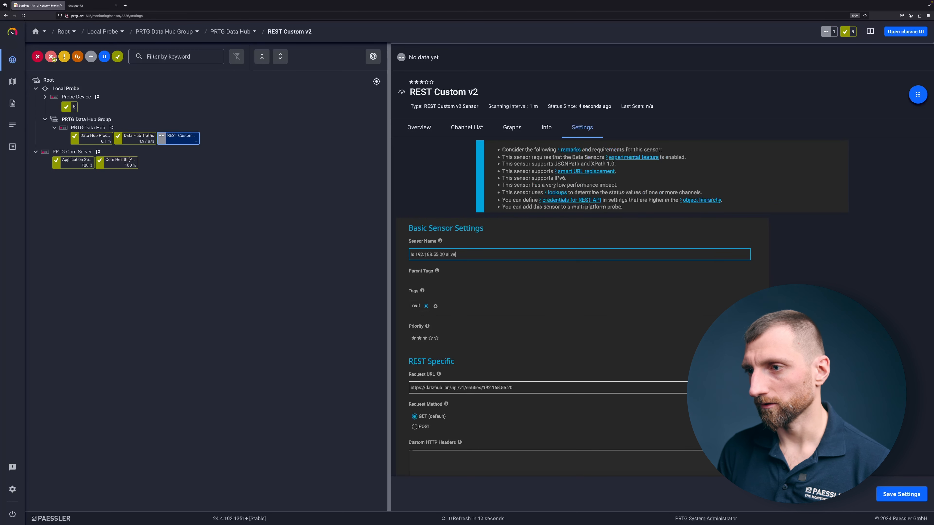
pyautogui.scroll(-2, 538, 289)
pyautogui.scroll(-4, 538, 294)
pyautogui.click(901, 494)
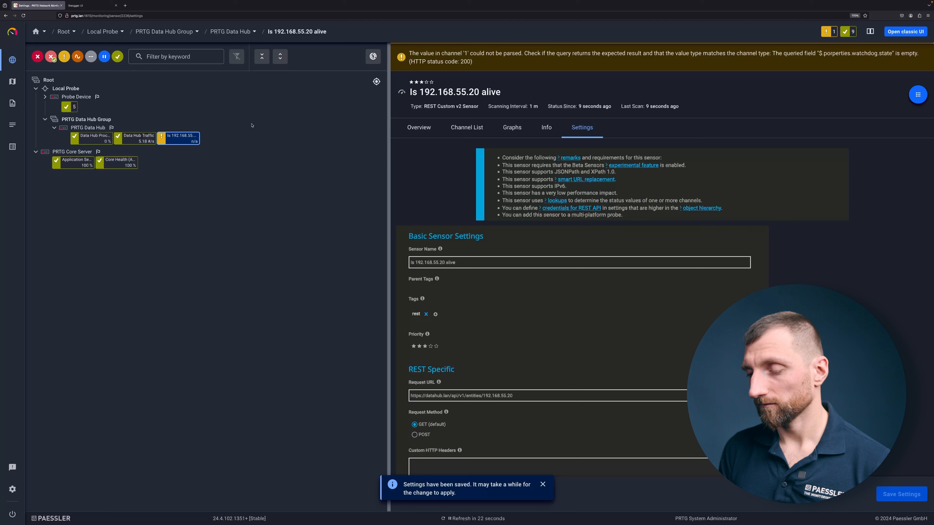
# Step: Rerun the entity request for 192.168.55.20 in Swagger UI to compare the response's property path with the sensor's JSONPath
pyautogui.click(531, 398)
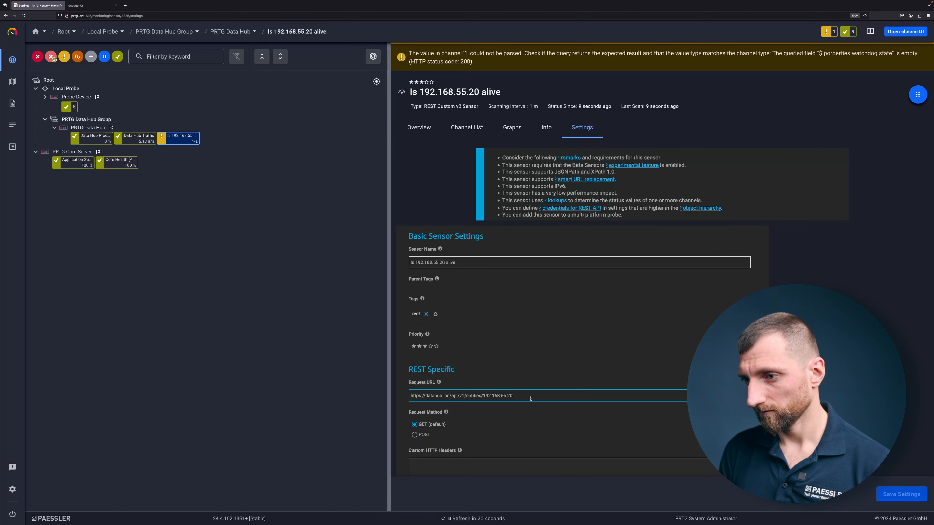
pyautogui.tripleClick(489, 399)
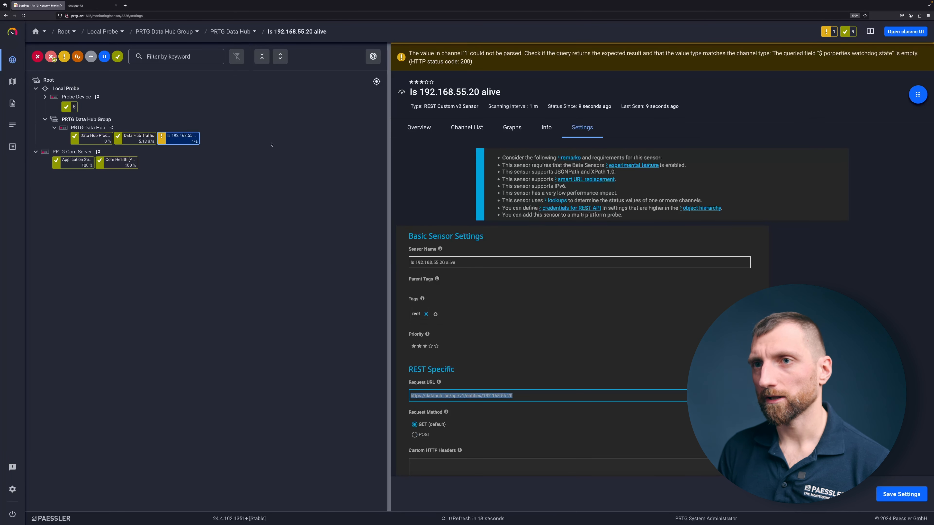
pyautogui.click(96, 5)
pyautogui.click(335, 217)
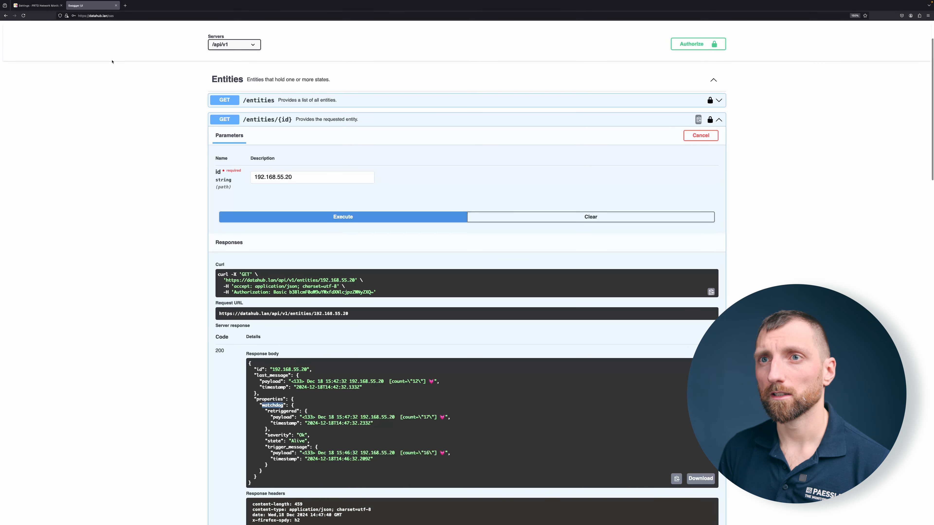
# Step: Back in the PRTG sensor settings, correct the Channel #1 JSONPath to $.properties.watchdog.state and save the settings
pyautogui.click(43, 6)
pyautogui.click(339, 250)
pyautogui.scroll(-1, 442, 280)
pyautogui.click(503, 384)
pyautogui.scroll(-5, 519, 383)
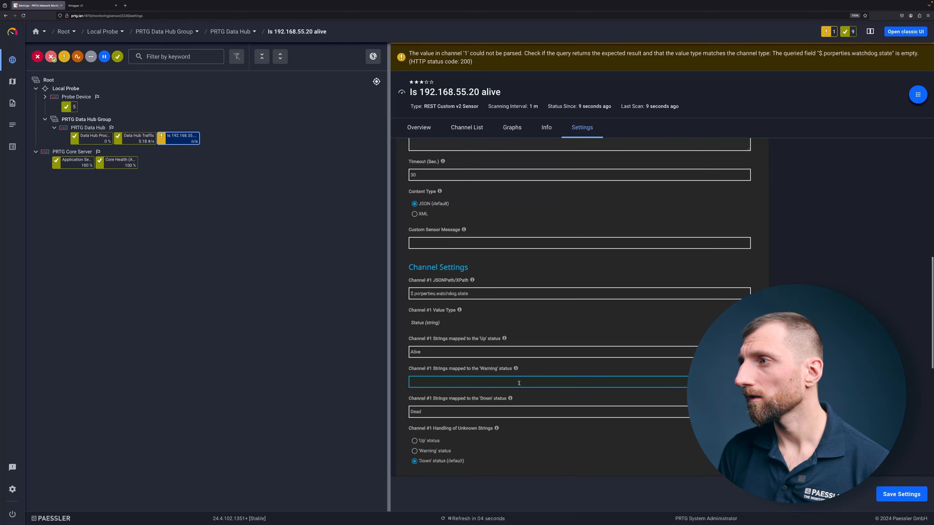
pyautogui.scroll(-1, 519, 383)
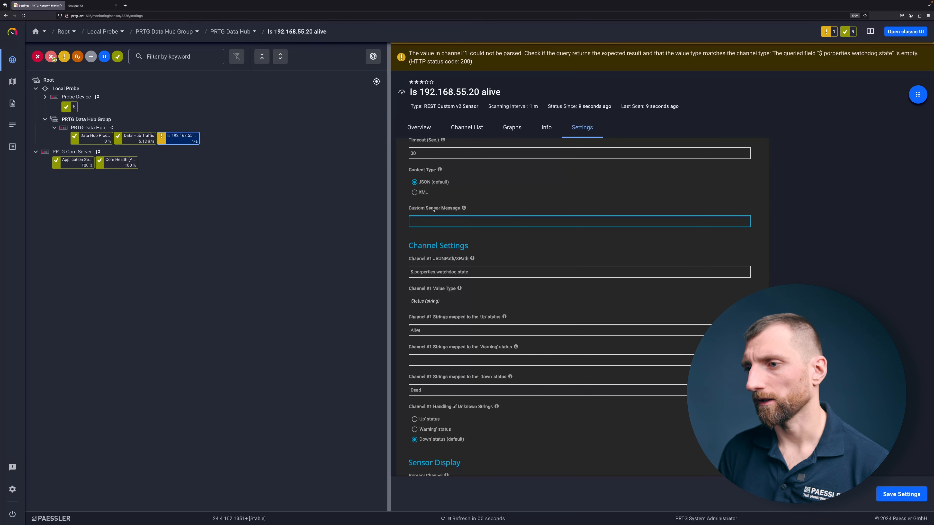
pyautogui.scroll(-1, 441, 288)
pyautogui.click(424, 256)
pyautogui.doubleClick(425, 256)
pyautogui.write('properties')
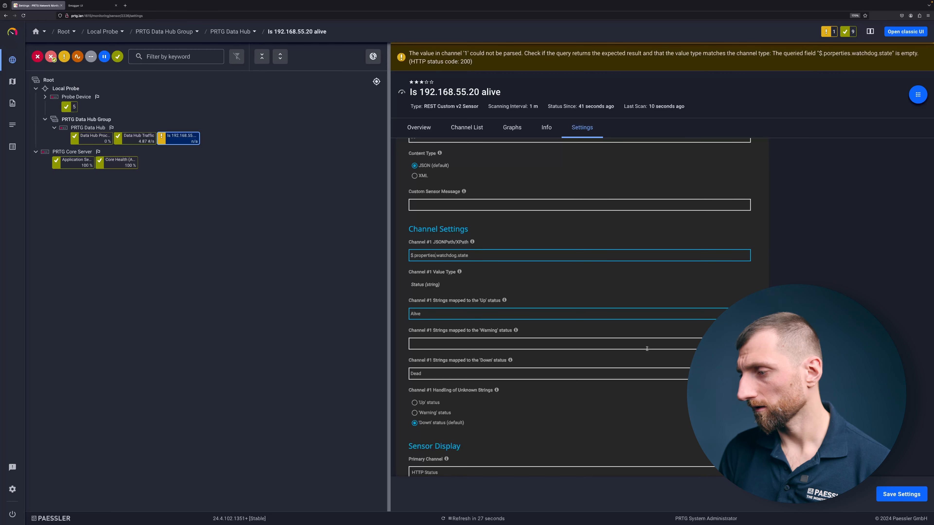
pyautogui.click(894, 496)
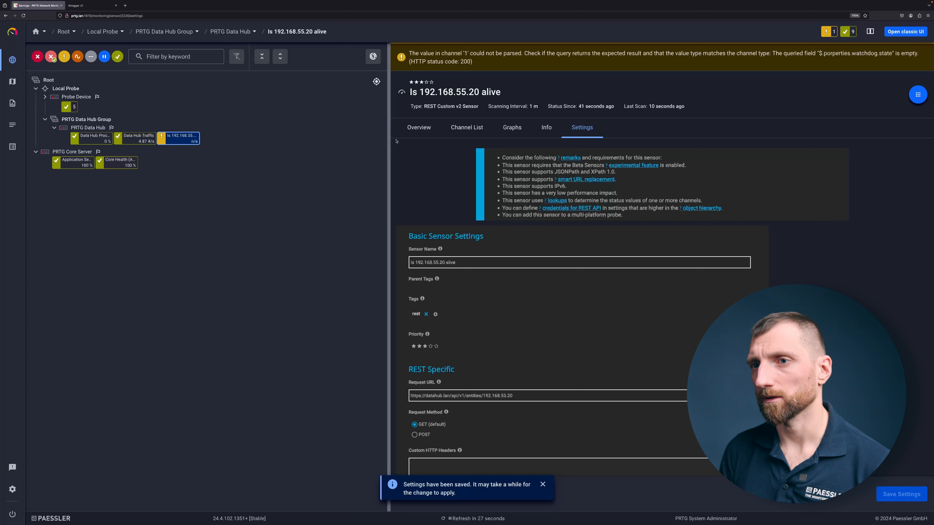
# Step: Request an immediate scan of the Is 192.168.55.20 alive sensor from its overview and refresh the page
pyautogui.click(173, 139)
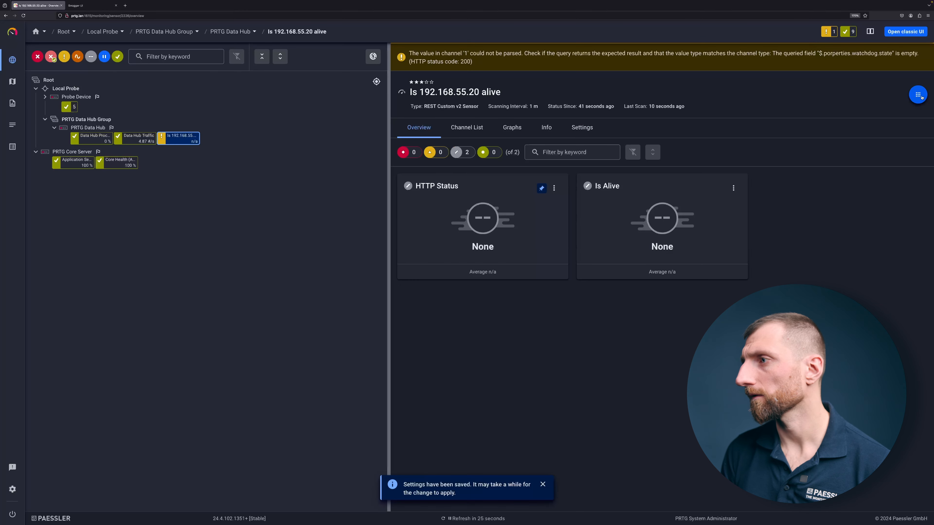
pyautogui.click(919, 95)
pyautogui.click(864, 143)
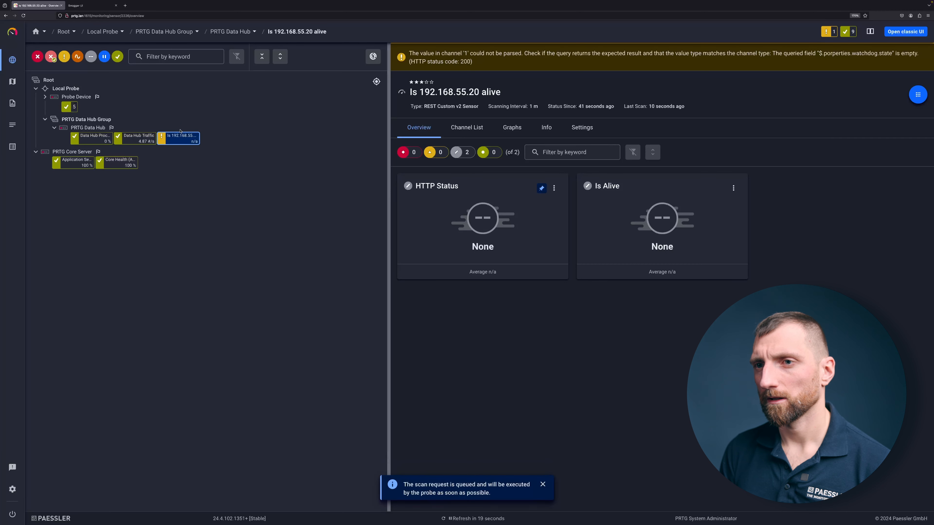
pyautogui.press('F5')
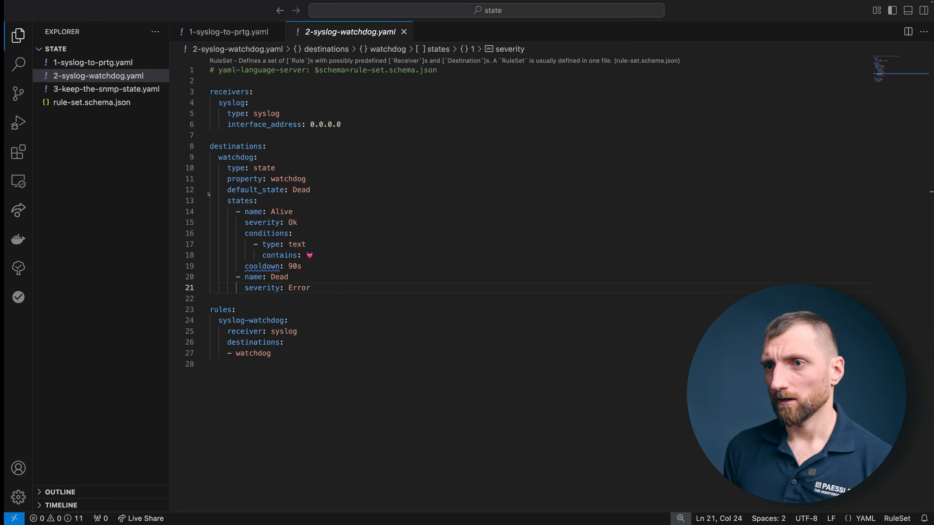
# Step: Switch to VS Code, open 3-keep-the-snmp-state.yaml, and examine the fan destination's property, trap OID, variable OID and On/Off conditions
pyautogui.click(117, 92)
pyautogui.click(227, 155)
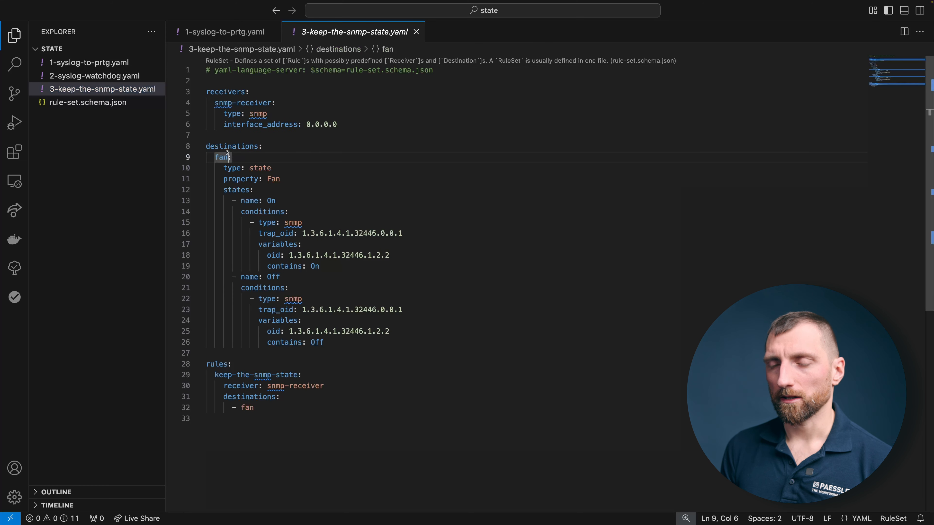
pyautogui.moveTo(241, 163)
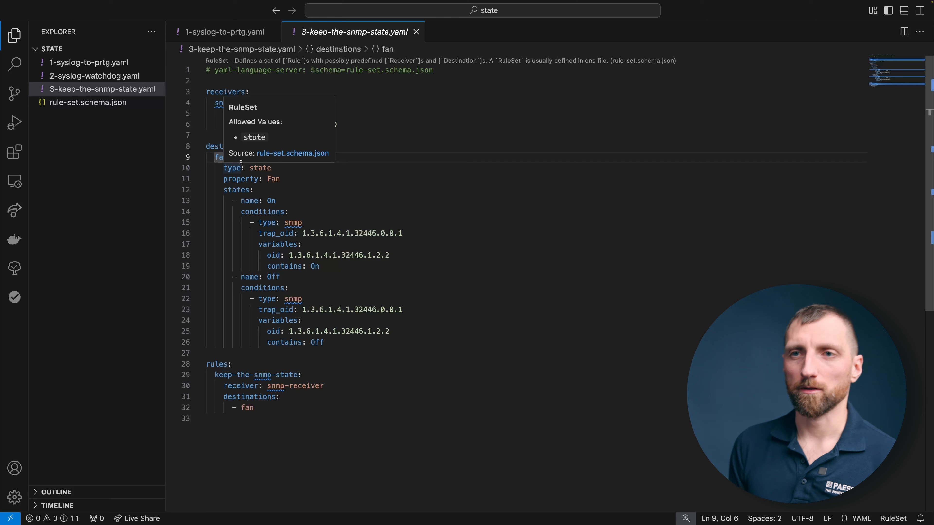
pyautogui.click(243, 178)
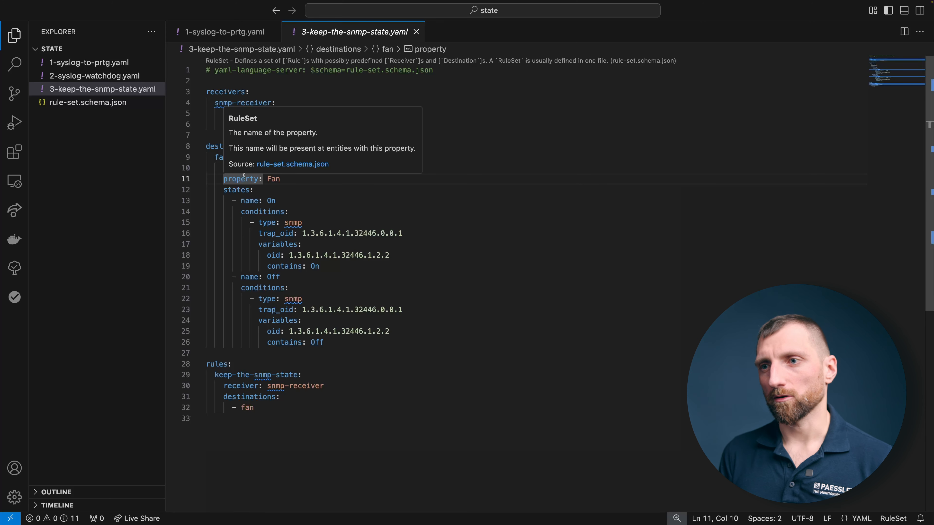
pyautogui.doubleClick(273, 179)
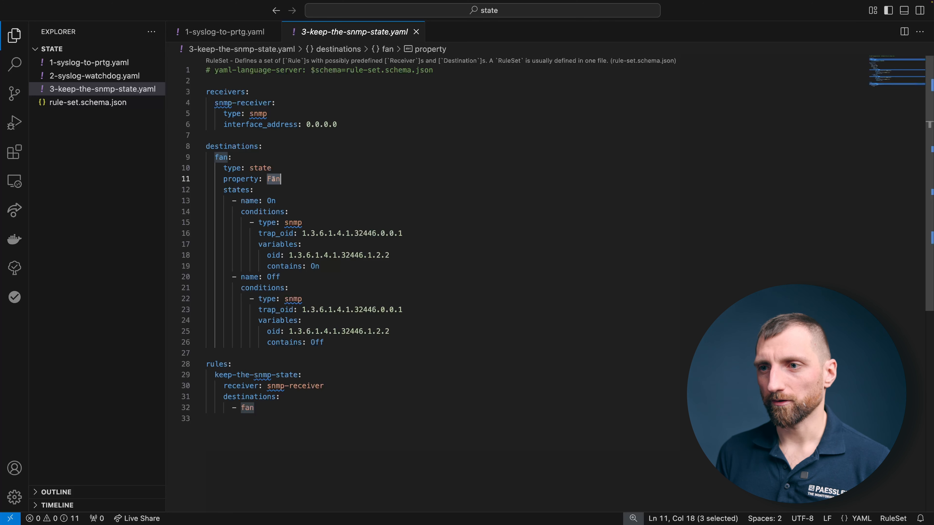
pyautogui.moveTo(277, 212)
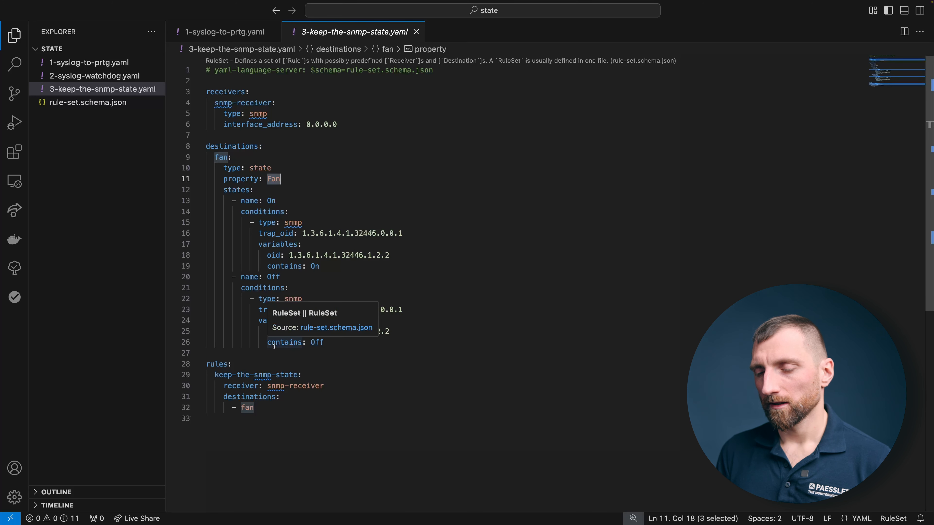
pyautogui.moveTo(303, 234); pyautogui.dragTo(403, 234)
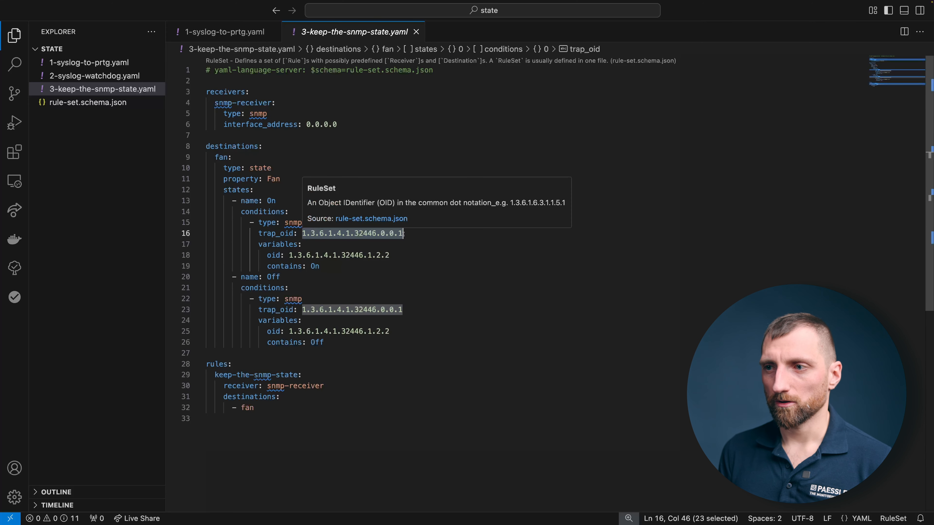
pyautogui.click(408, 235)
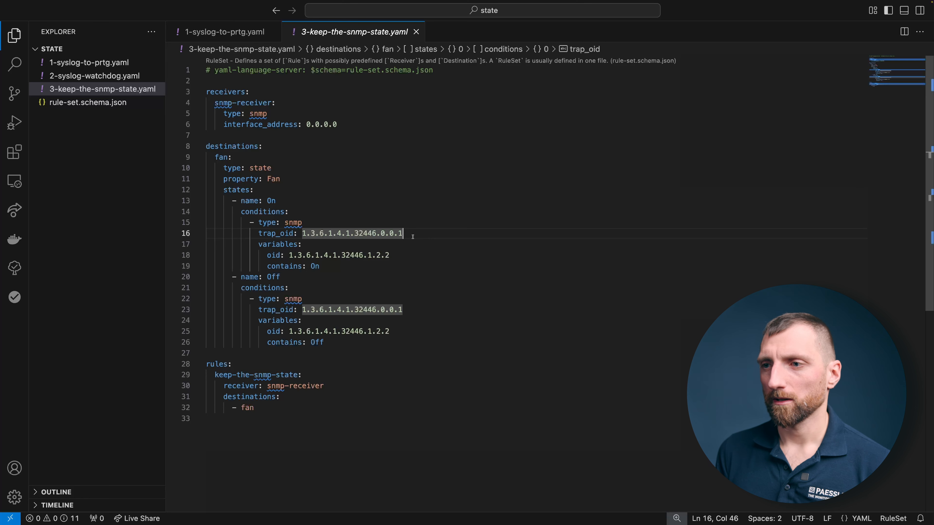
pyautogui.click(402, 257)
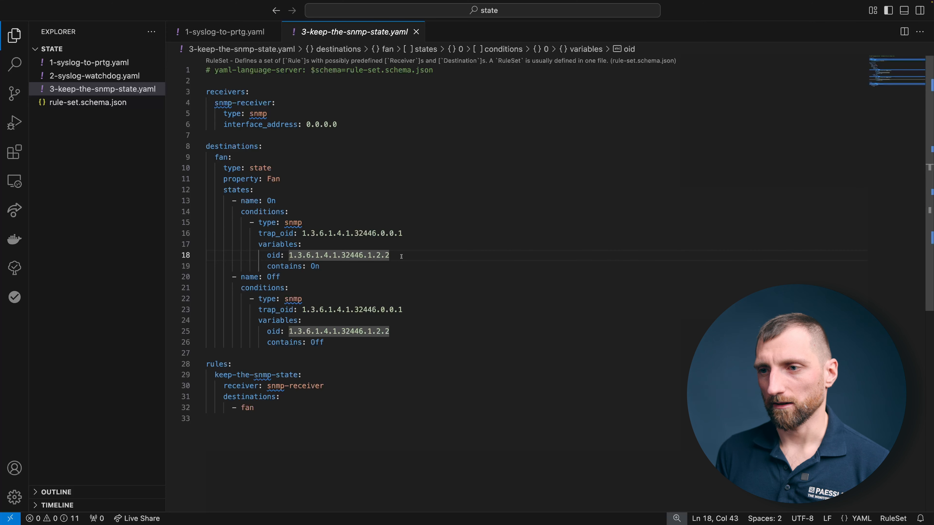
pyautogui.click(349, 268)
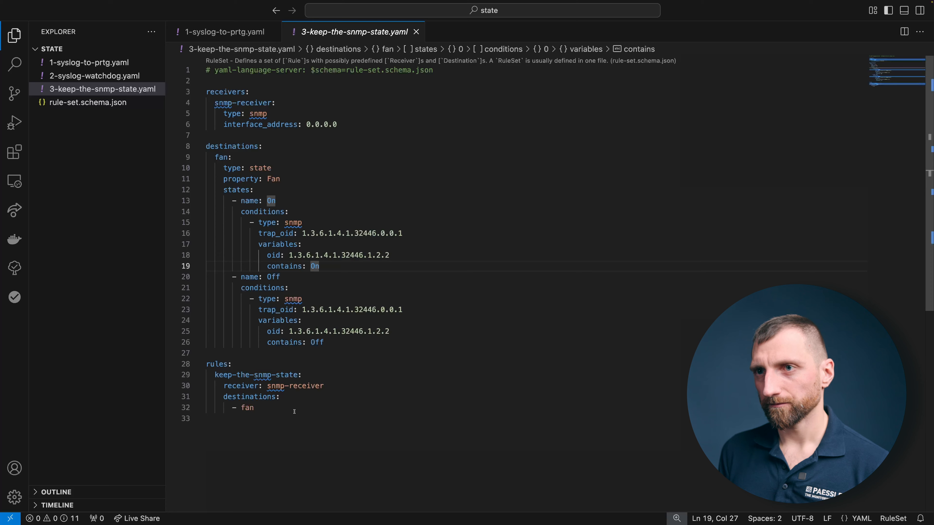
# Step: Switch to the terminal and try to copy 3-keep-the-snmp-state.yaml to the home directory with scp 3-keep-the-snmp-state.yaml datahub:~
pyautogui.press('super+Tab')
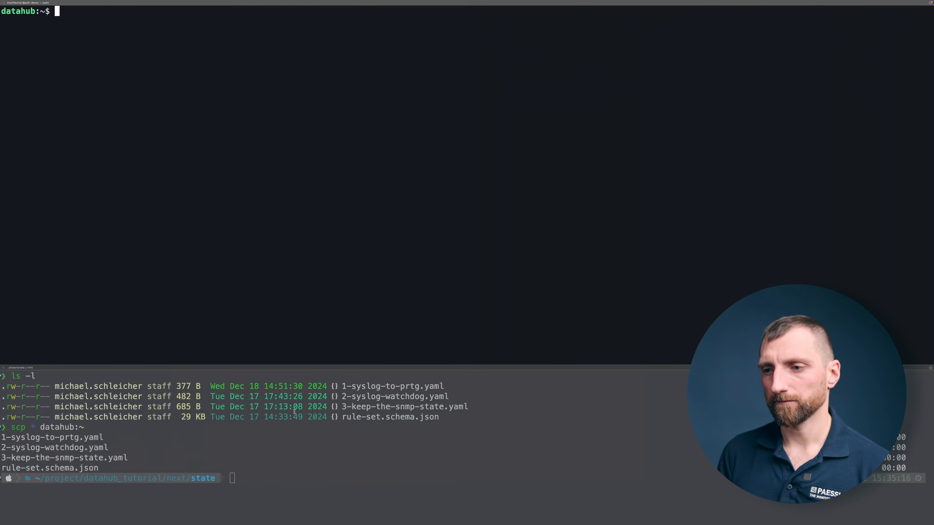
pyautogui.click(340, 485)
pyautogui.write('scp 3-k')
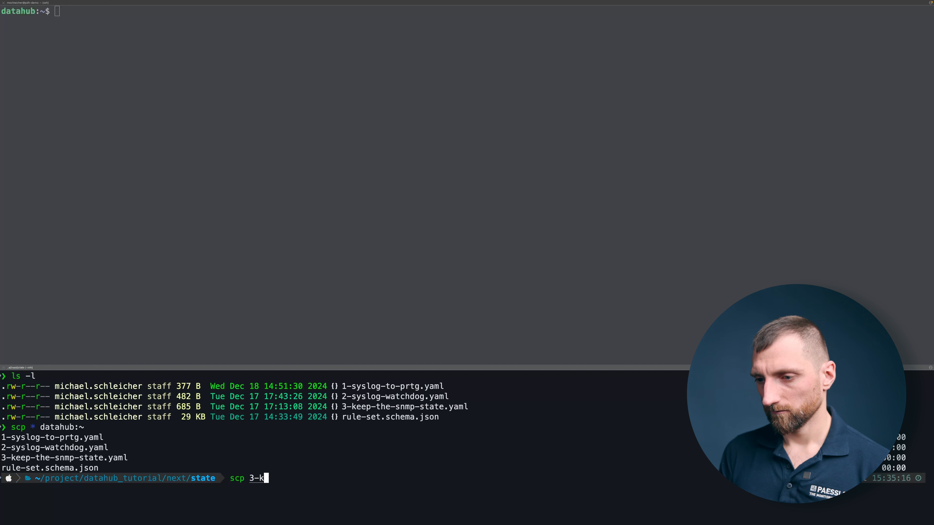
pyautogui.press('Tab')
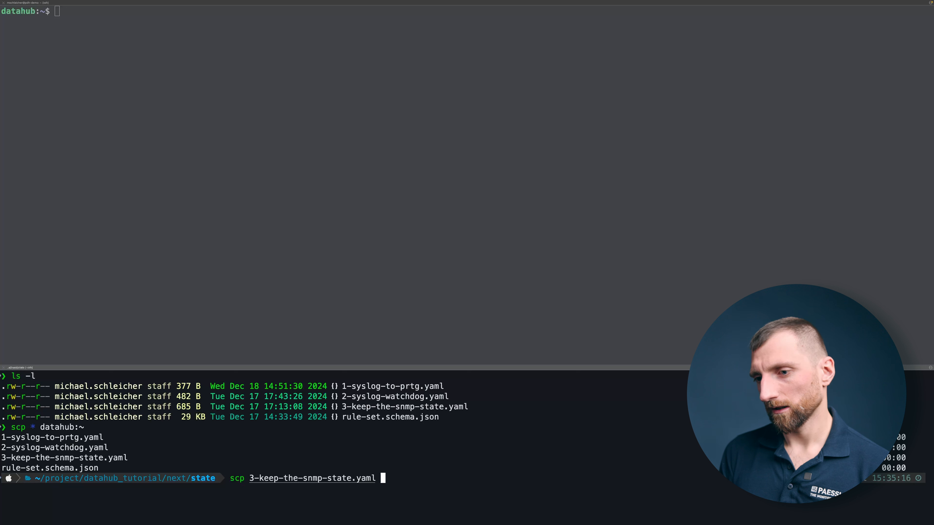
pyautogui.write('data')
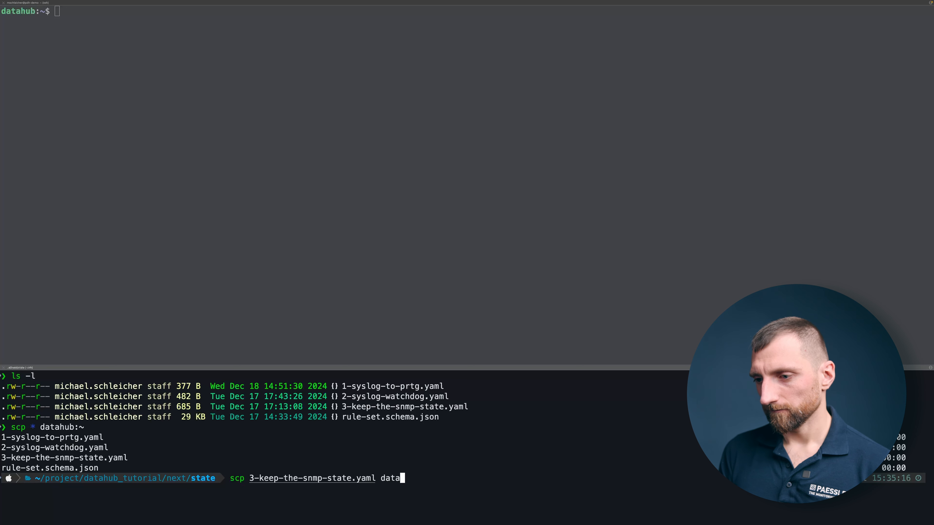
pyautogui.write('hub:~')
pyautogui.press('Return')
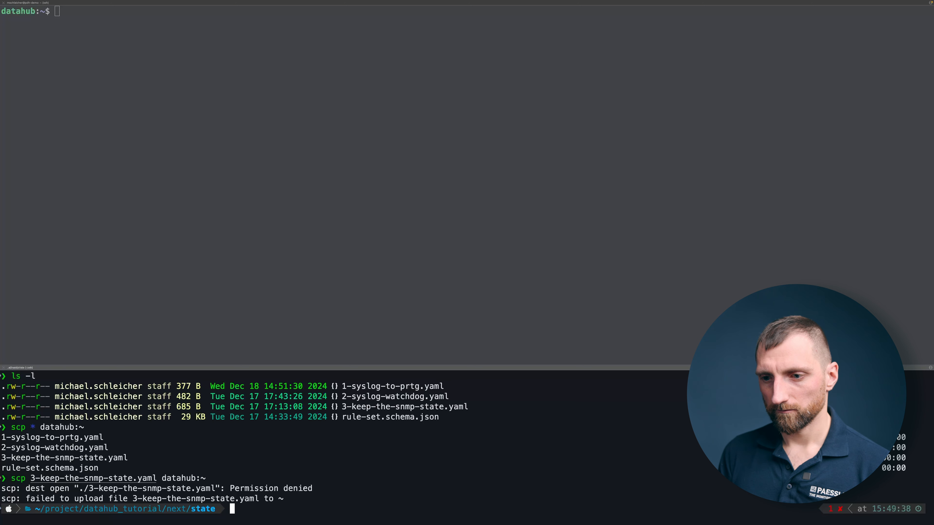
pyautogui.click(354, 469)
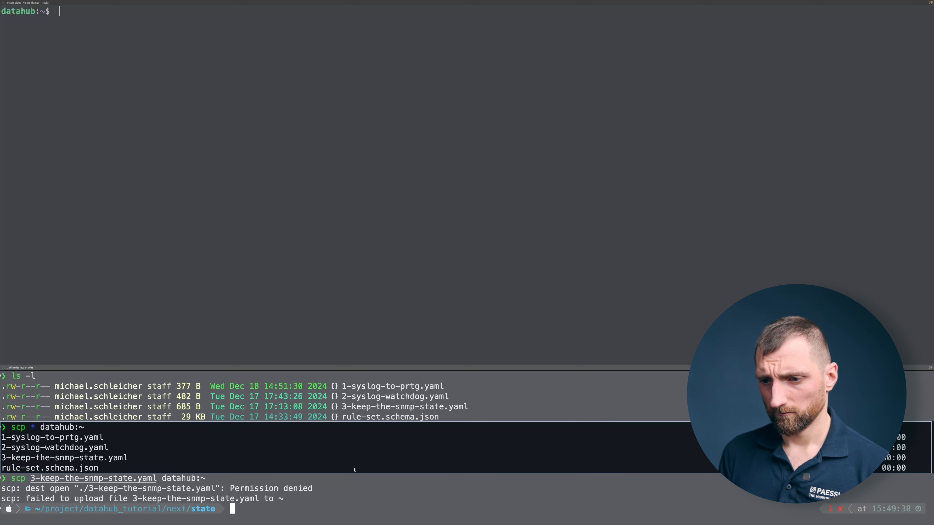
pyautogui.press('Up')
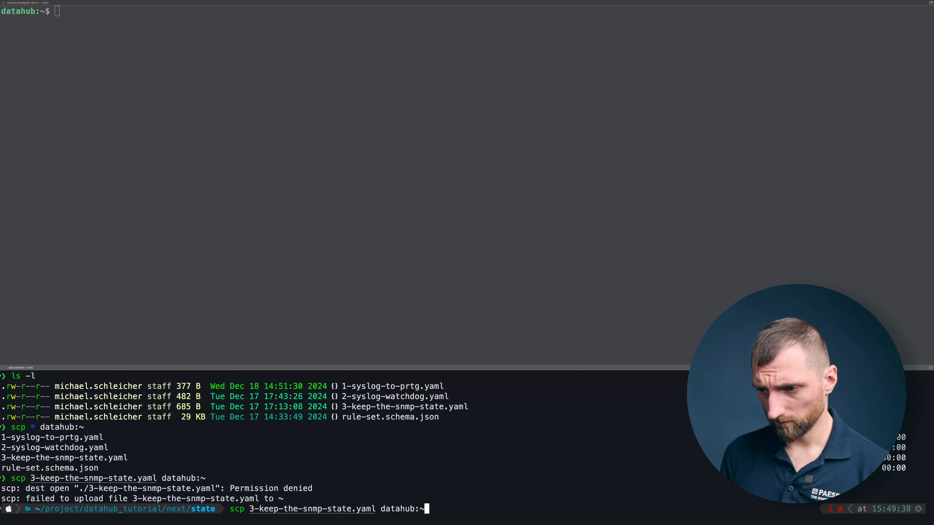
pyautogui.press('Left')
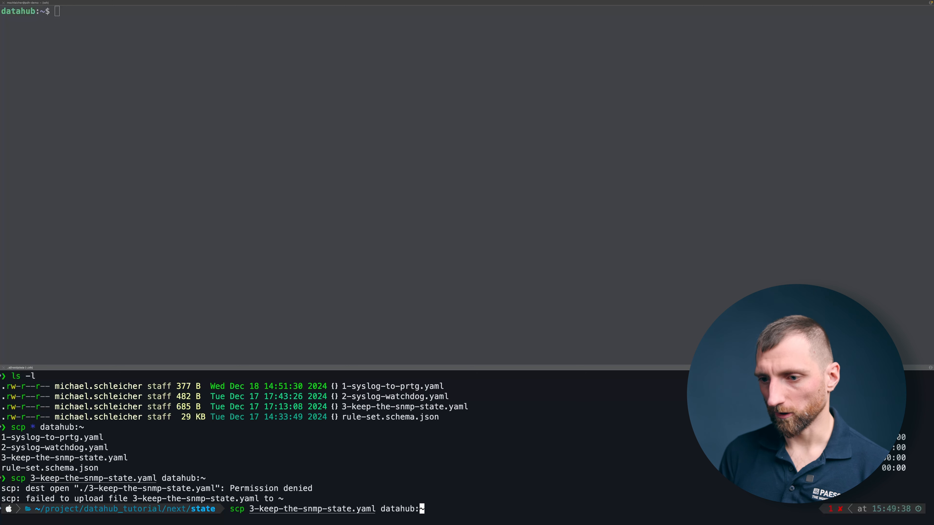
# Step: In the datahub server's terminal session, list the files in the home directory
pyautogui.click(364, 287)
pyautogui.write('ls')
pyautogui.press('Return')
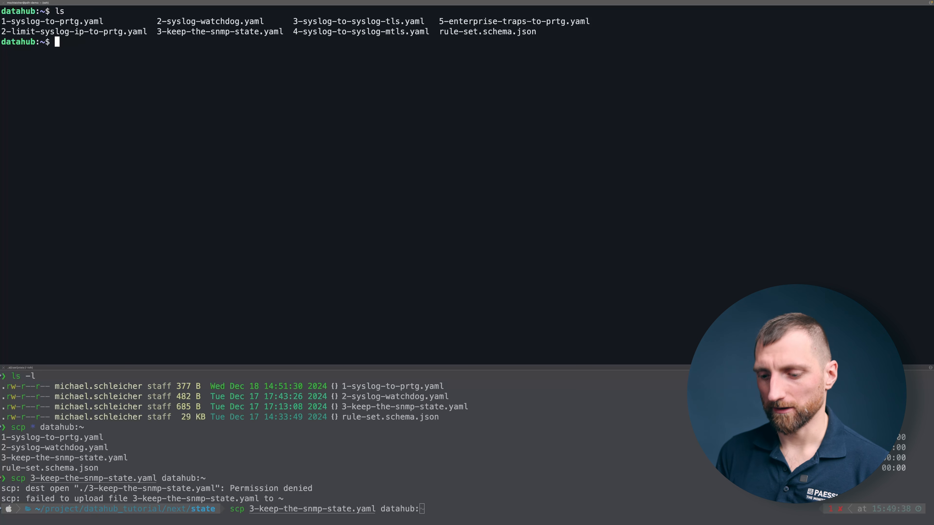
# Step: Copy 3-keep-the-snmp-state.yaml to /etc/paessler/datahub/rules.d/ with superuser rights
pyautogui.write('sudo')
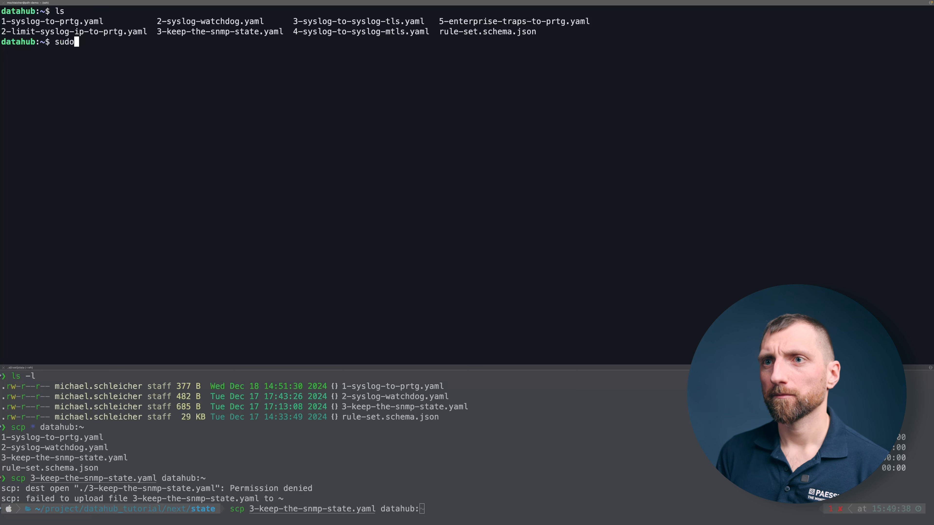
pyautogui.write(' 3-')
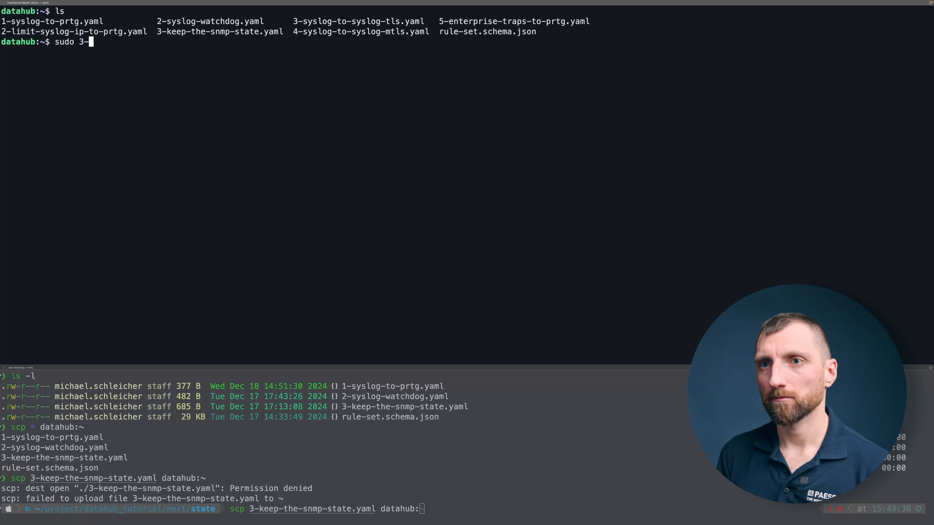
pyautogui.press('BackSpace')
pyautogui.press('BackSpace')
pyautogui.write('cp')
pyautogui.write('3')
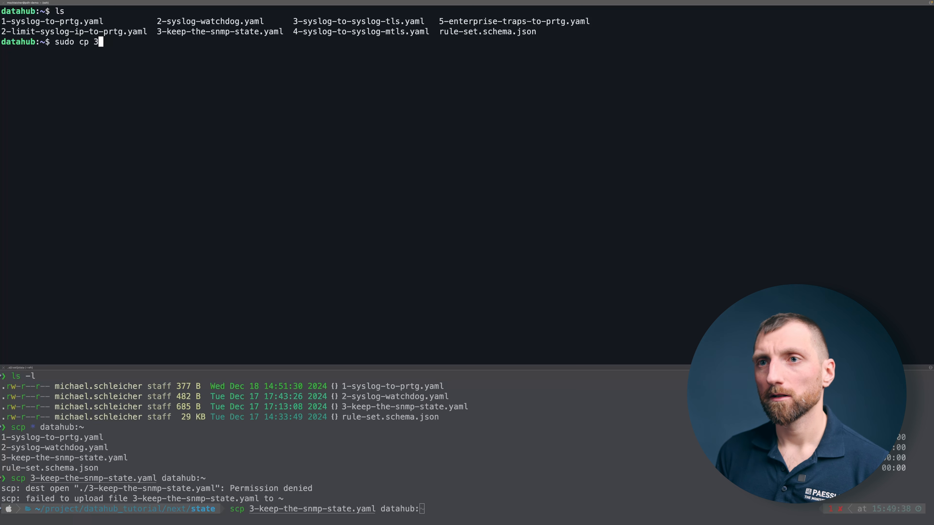
pyautogui.write('-k')
pyautogui.press('Tab')
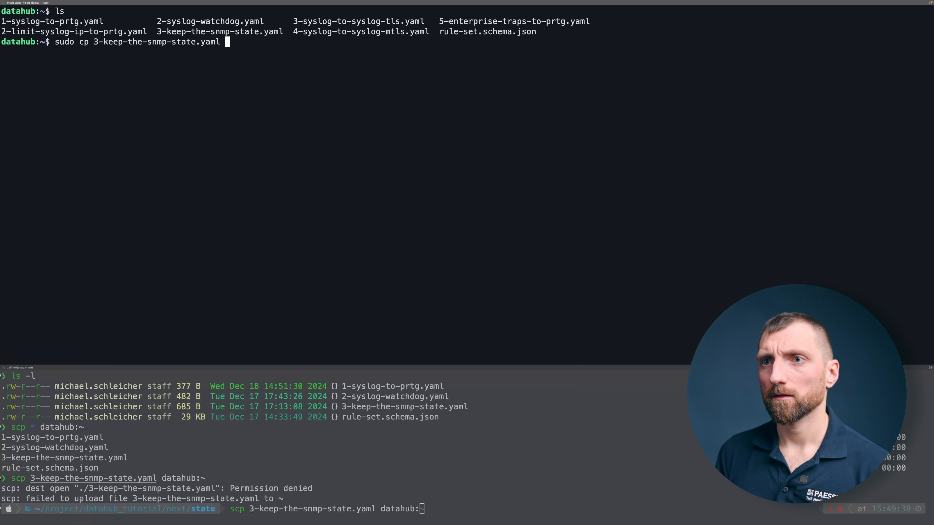
pyautogui.write('/etc/')
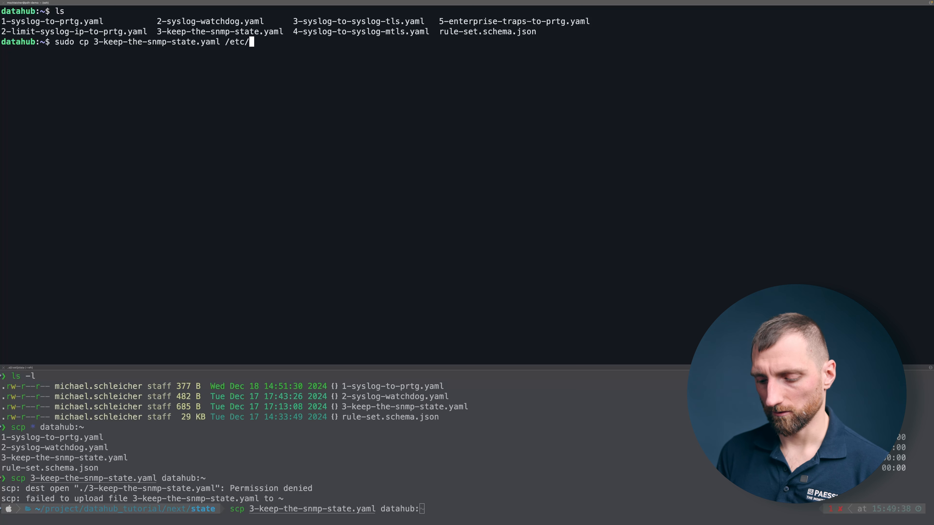
pyautogui.write('paessler/datahub/rules.d/')
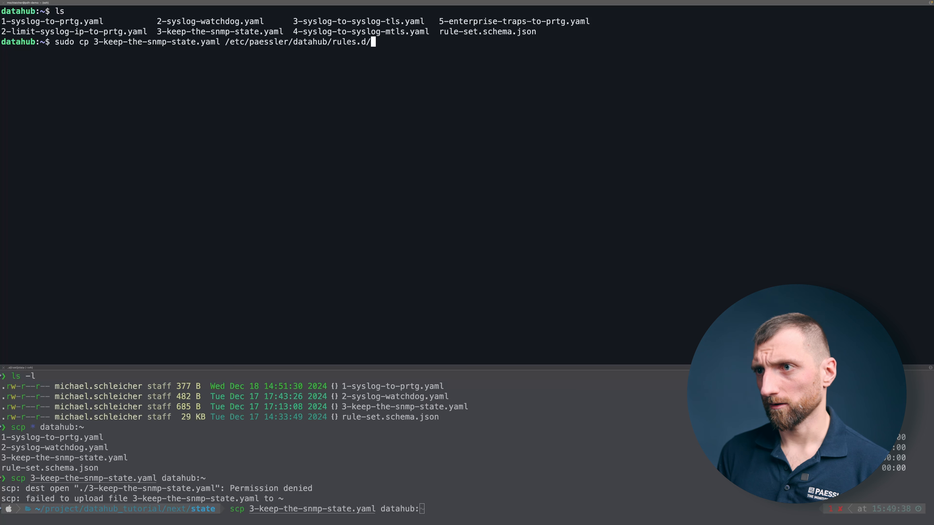
pyautogui.press('Return')
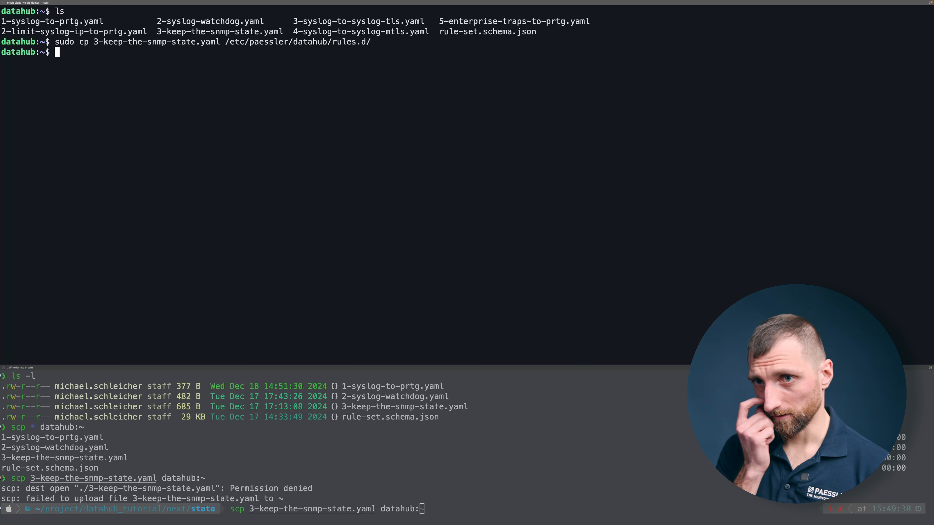
# Step: Restart paessler.datahub.service with sudo systemctl
pyautogui.write('s')
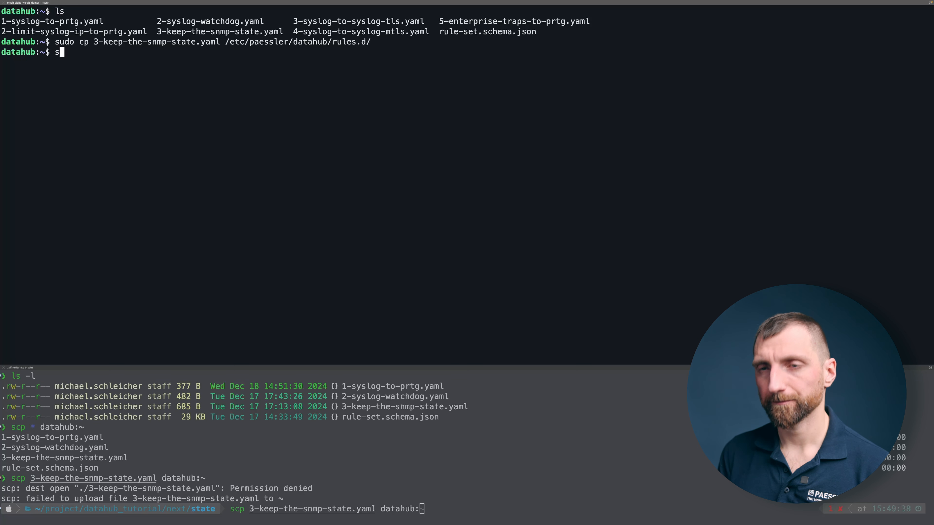
pyautogui.write('udo system')
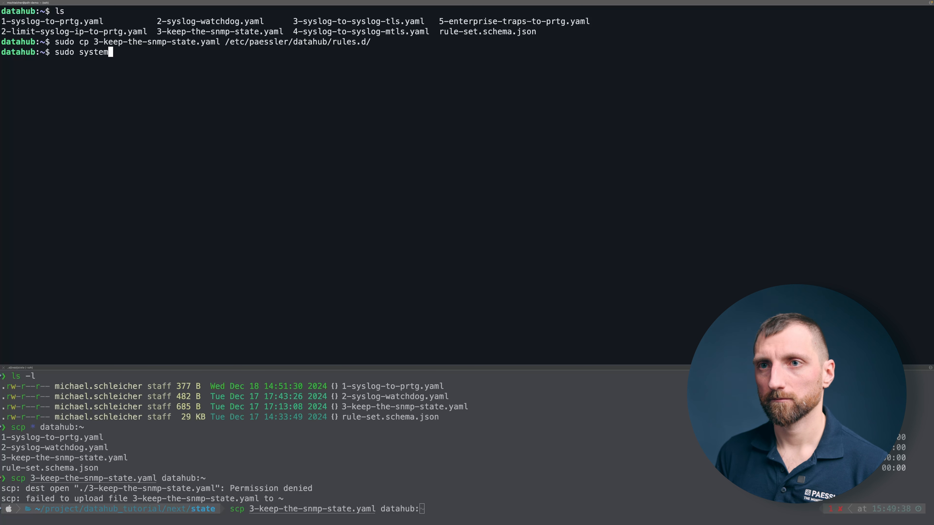
pyautogui.write('ctl restart paessler.datahub.service')
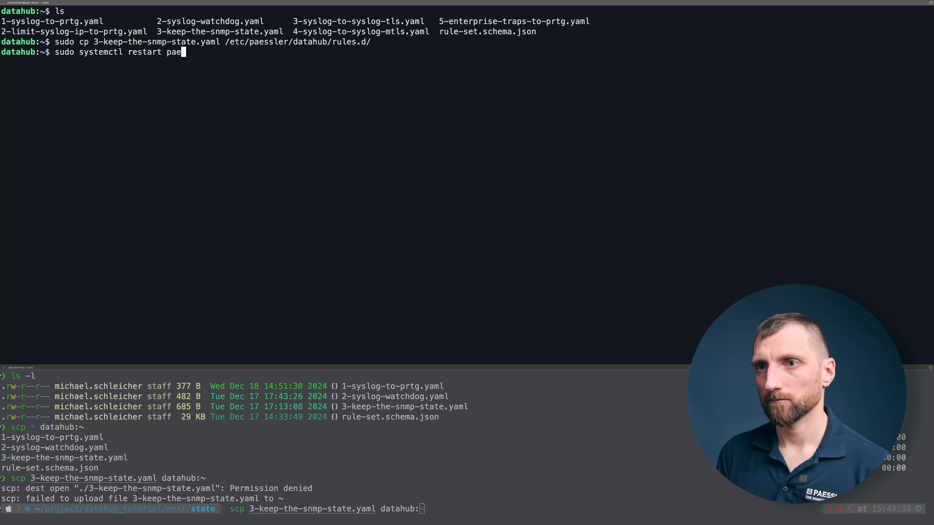
pyautogui.press('Return')
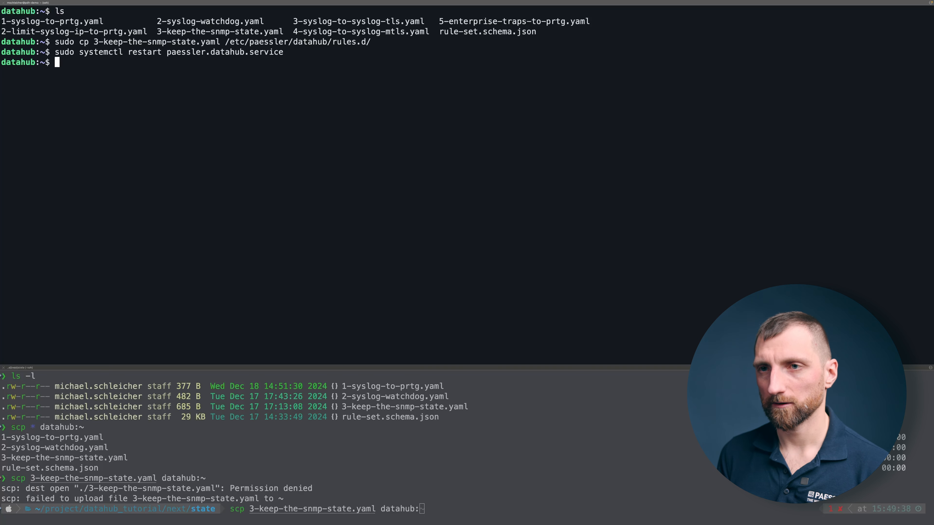
# Step: Check the status of paessler.datahub.service with sudo systemctl and examine the running rules entry in its log
pyautogui.press('Up')
pyautogui.hotkey('alt', 'Left')
pyautogui.hotkey('alt', 'Left')
pyautogui.hotkey('alt', 'Left')
pyautogui.hotkey('alt', 'Right')
pyautogui.press('BackSpace')
pyautogui.press('BackSpace')
pyautogui.press('BackSpace')
pyautogui.press('BackSpace')
pyautogui.press('BackSpace')
pyautogui.press('BackSpace')
pyautogui.press('BackSpace')
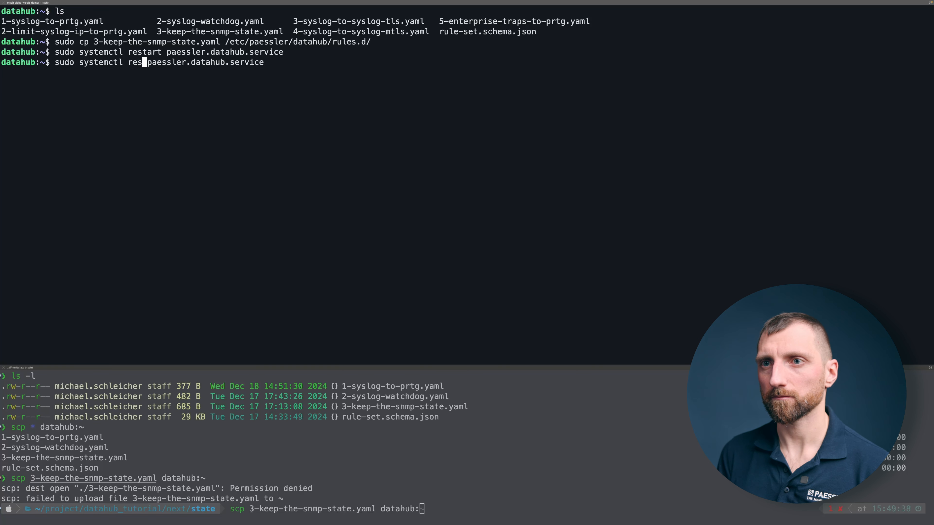
pyautogui.write('status')
pyautogui.press('Return')
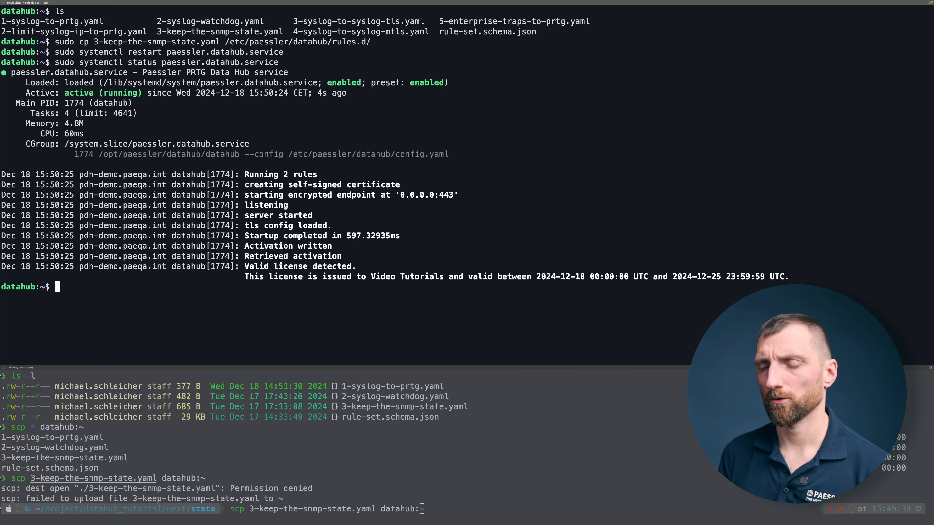
pyautogui.moveTo(323, 175); pyautogui.dragTo(259, 170)
pyautogui.click(259, 170)
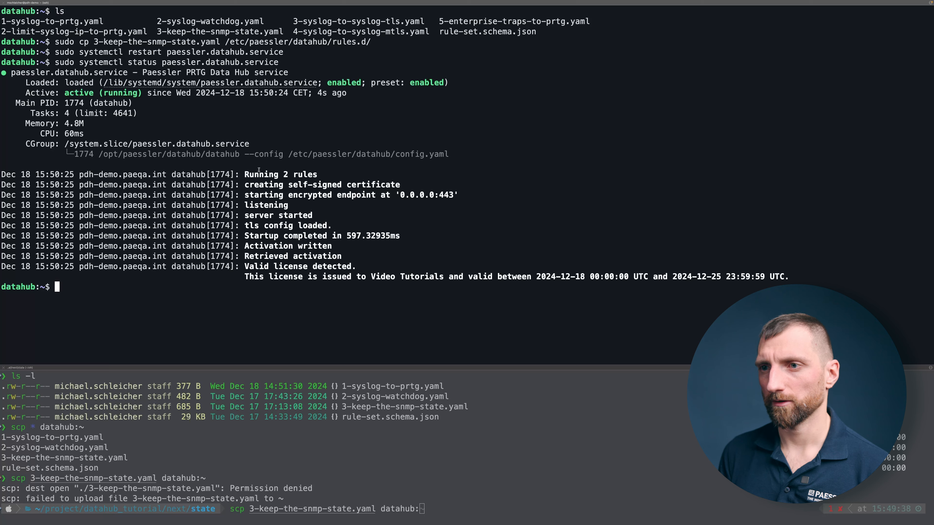
# Step: Switch to Firefox, reload the Data Hub Swagger UI page, and continue past the certificate security warning
pyautogui.hotkey('ctrl', 'Left')
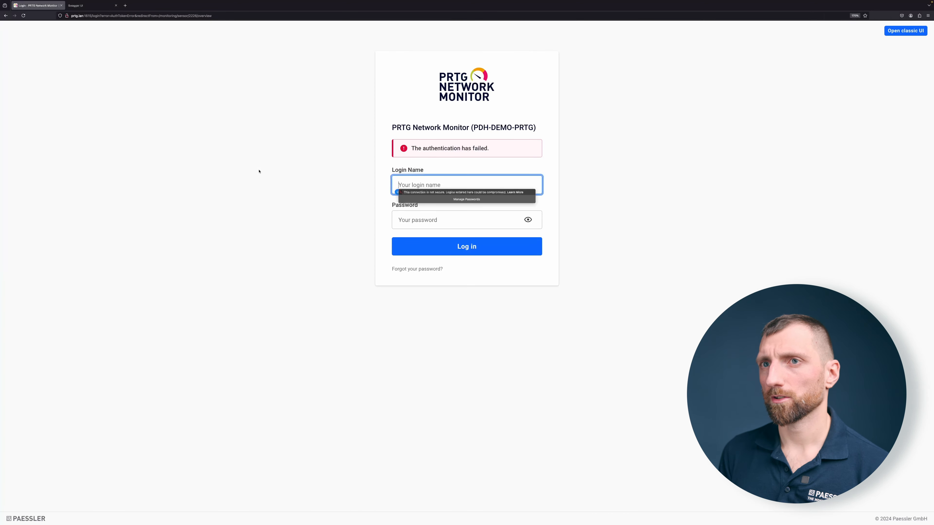
pyautogui.click(86, 7)
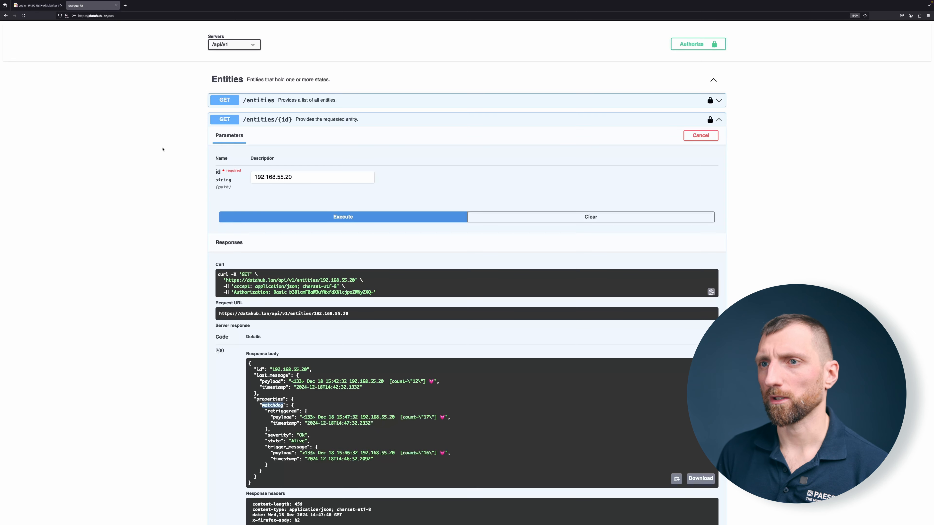
pyautogui.press('F5')
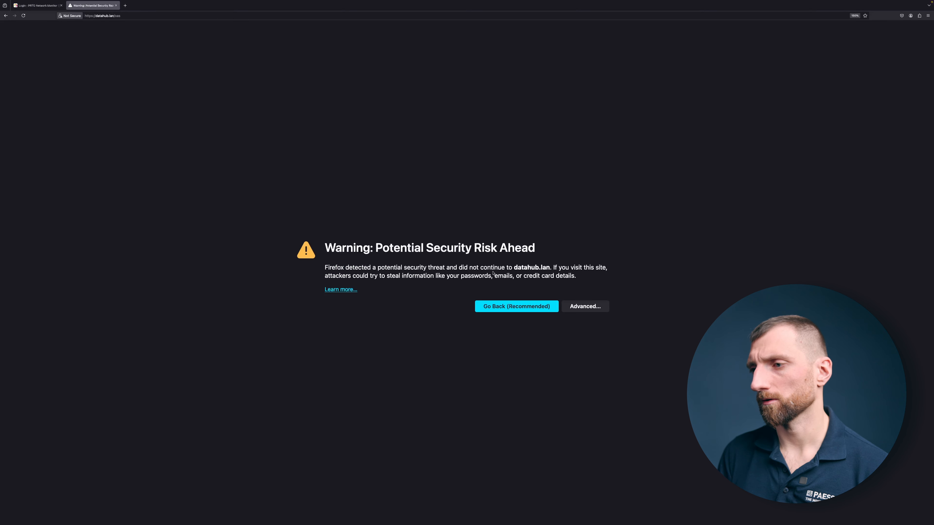
pyautogui.click(584, 307)
pyautogui.click(560, 420)
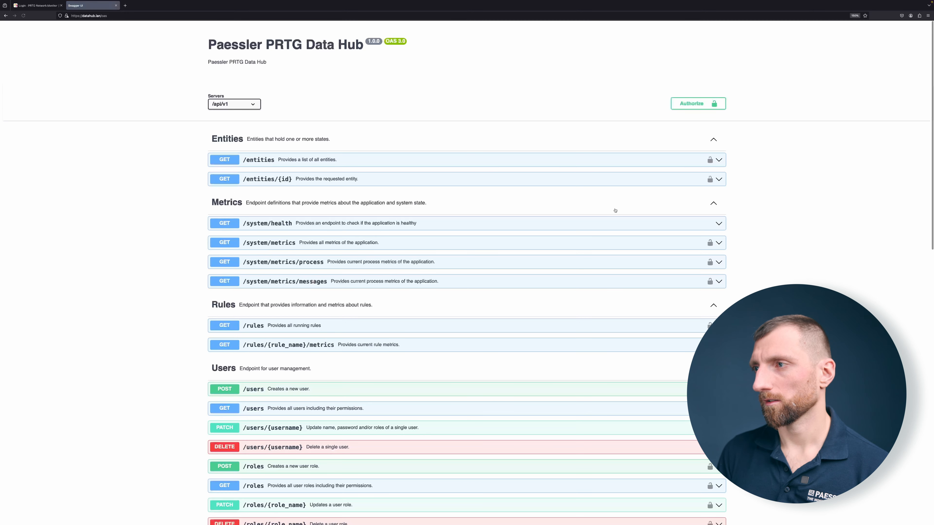
# Step: Authorize the API session with the username operational_user and the account password, and close the authorization dialog
pyautogui.click(689, 104)
pyautogui.write('operat')
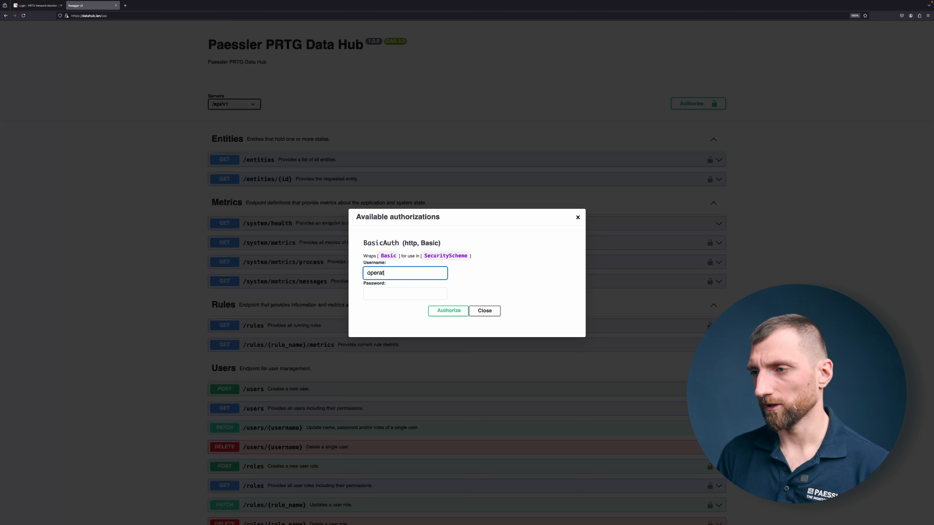
pyautogui.write('ional_user')
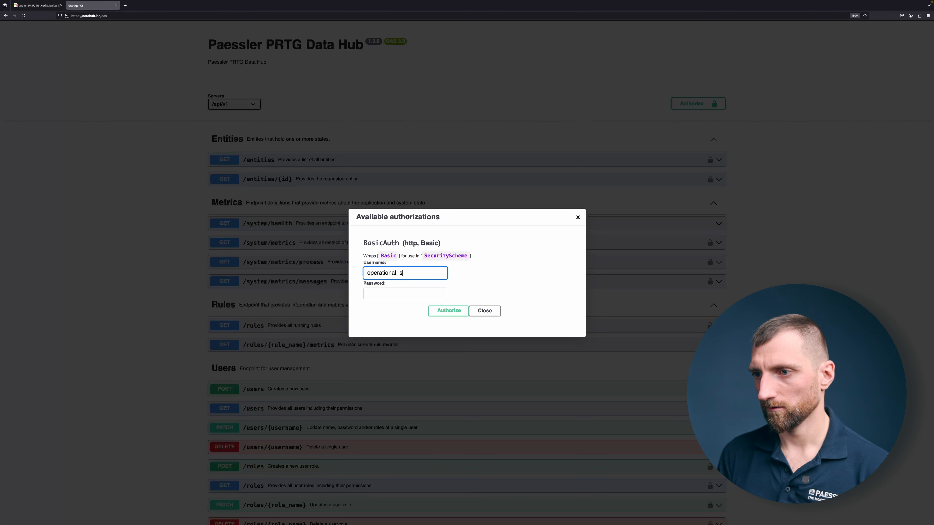
pyautogui.press('Tab')
pyautogui.write('••••')
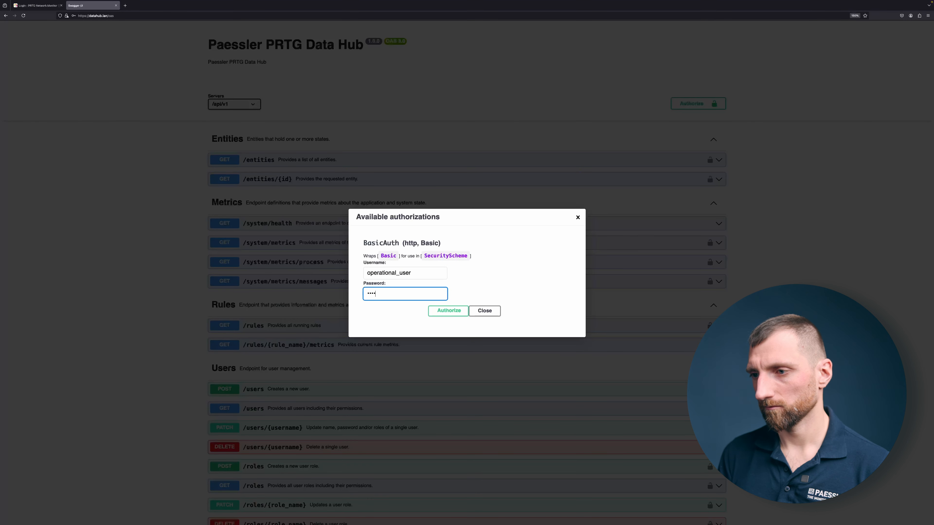
pyautogui.write('••')
pyautogui.press('Return')
pyautogui.click(482, 306)
# Step: Run the GET /rules request and check the response for the keep-the-snmp-state rule
pyautogui.scroll(-4, 313, 332)
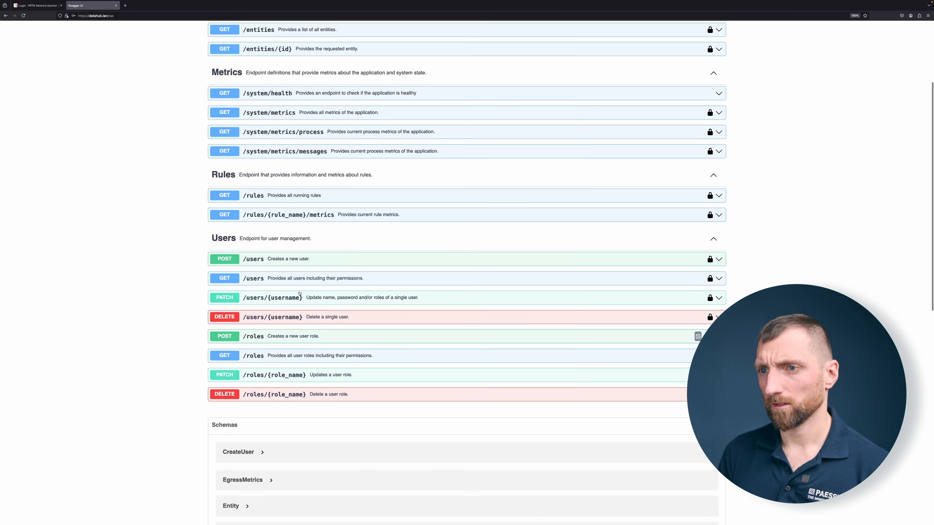
pyautogui.click(665, 198)
pyautogui.click(698, 211)
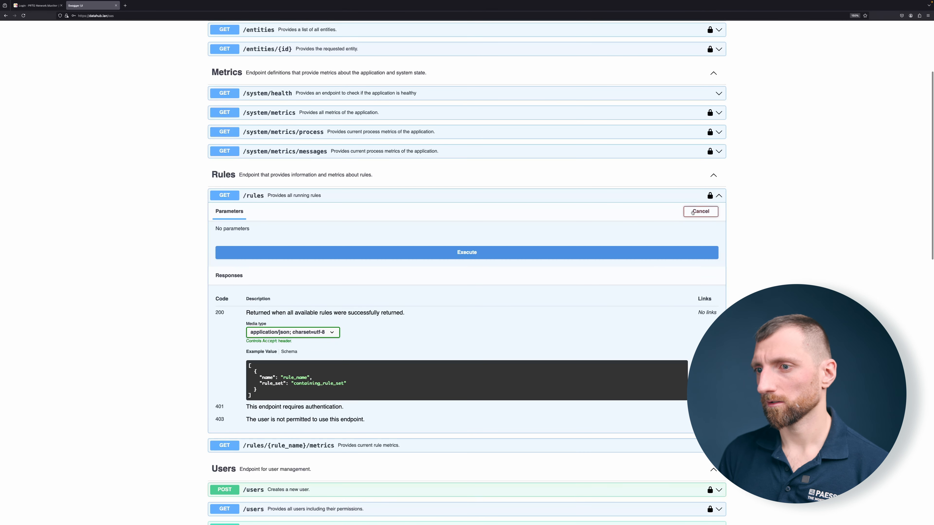
pyautogui.click(404, 258)
pyautogui.scroll(-1, 294, 357)
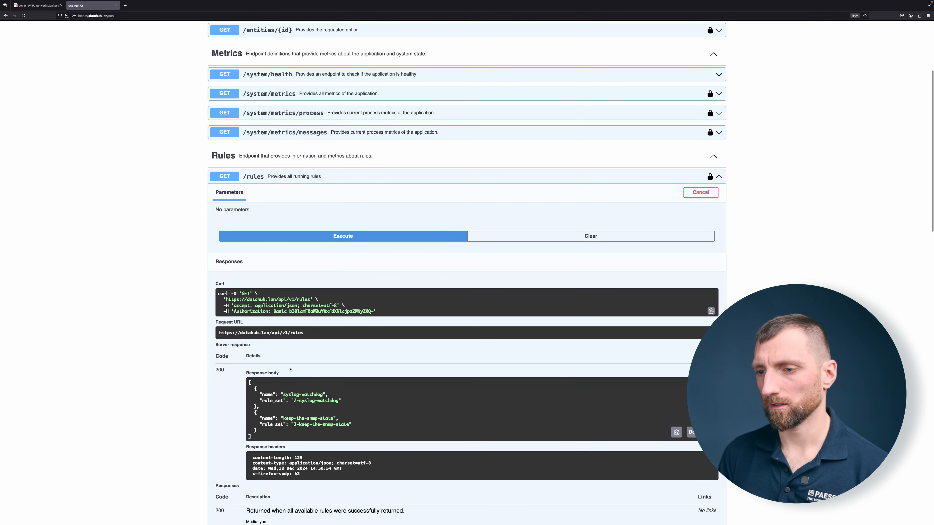
pyautogui.moveTo(283, 419); pyautogui.dragTo(332, 418)
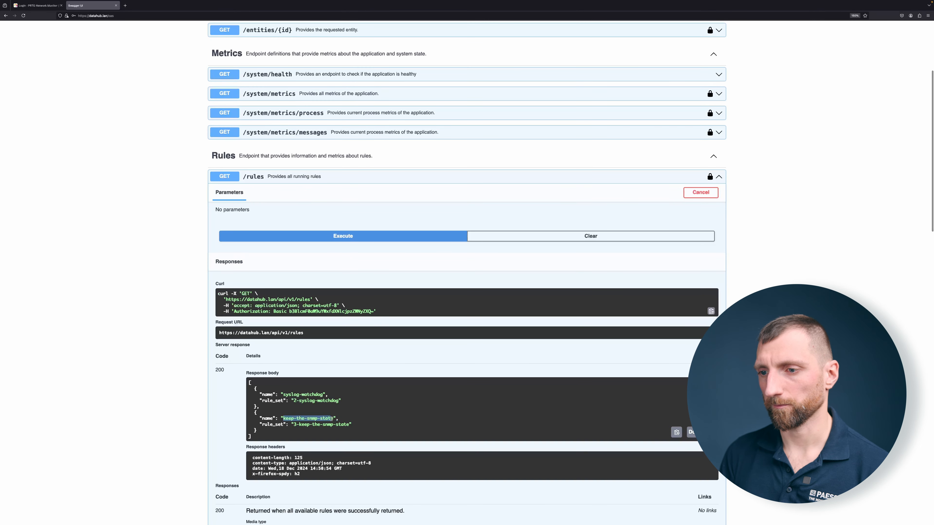
# Step: Run the GET /entities request without a severity filter and examine the 172.17.102.53 entity in the response
pyautogui.scroll(5, 306, 164)
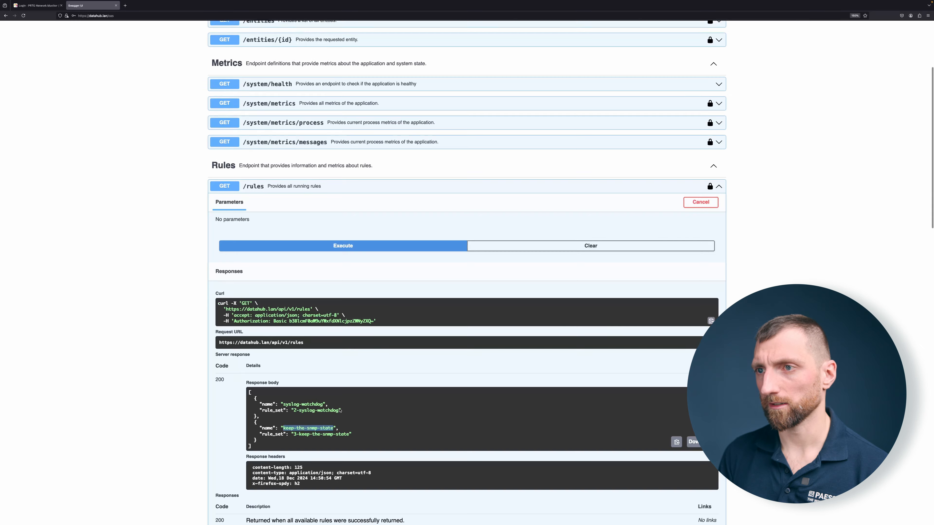
pyautogui.click(307, 162)
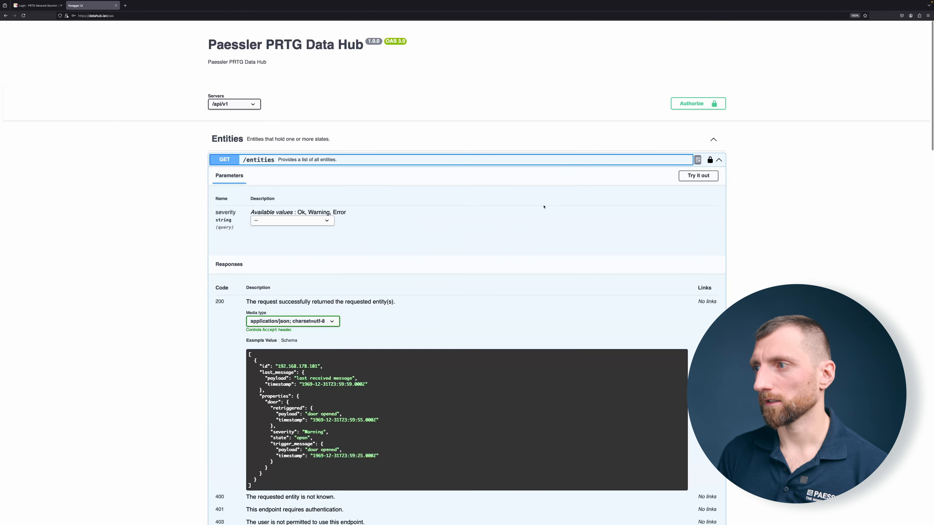
pyautogui.click(701, 176)
pyautogui.click(474, 258)
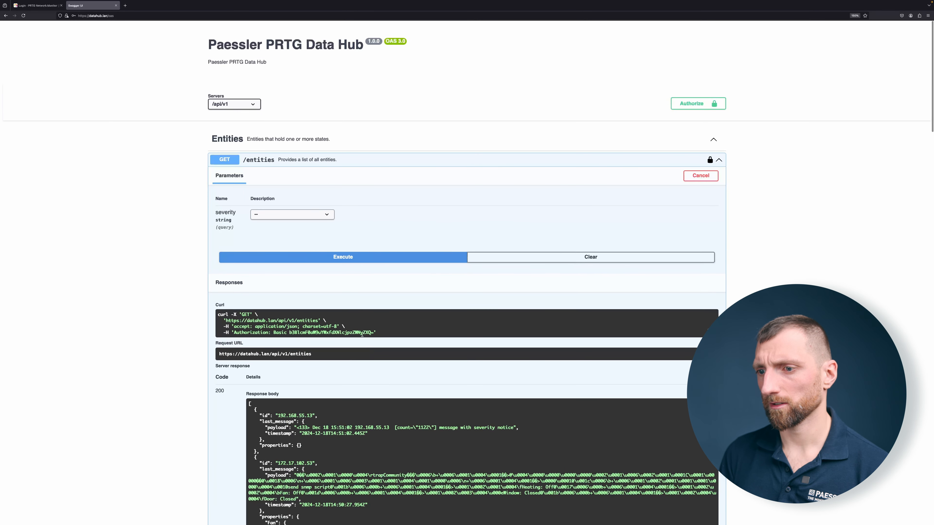
pyautogui.scroll(-2, 354, 343)
pyautogui.scroll(-2, 353, 343)
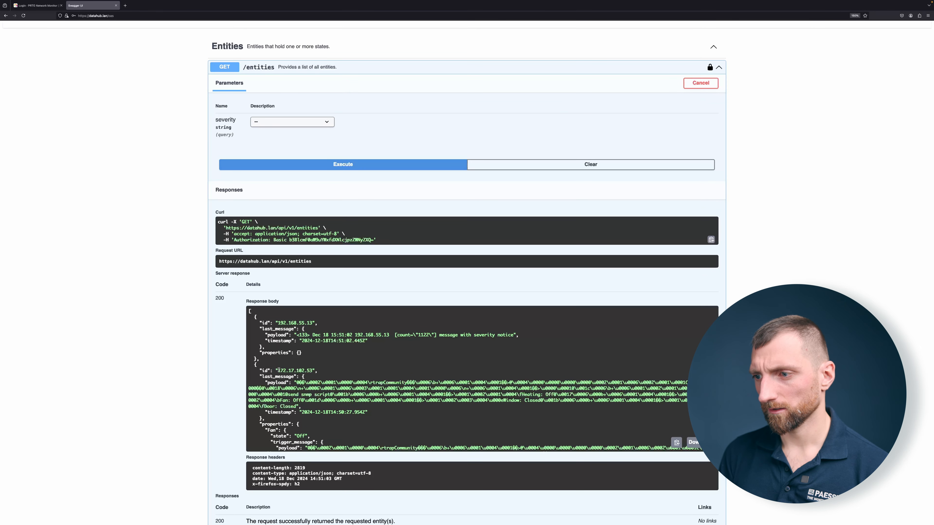
pyautogui.moveTo(278, 370); pyautogui.dragTo(313, 371)
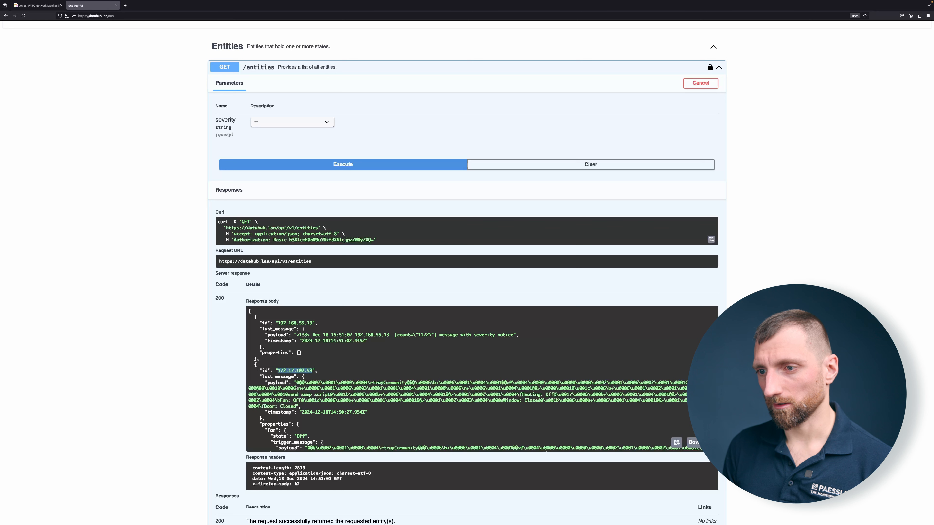
pyautogui.moveTo(295, 384); pyautogui.dragTo(313, 369)
pyautogui.click(302, 387)
pyautogui.click(312, 369)
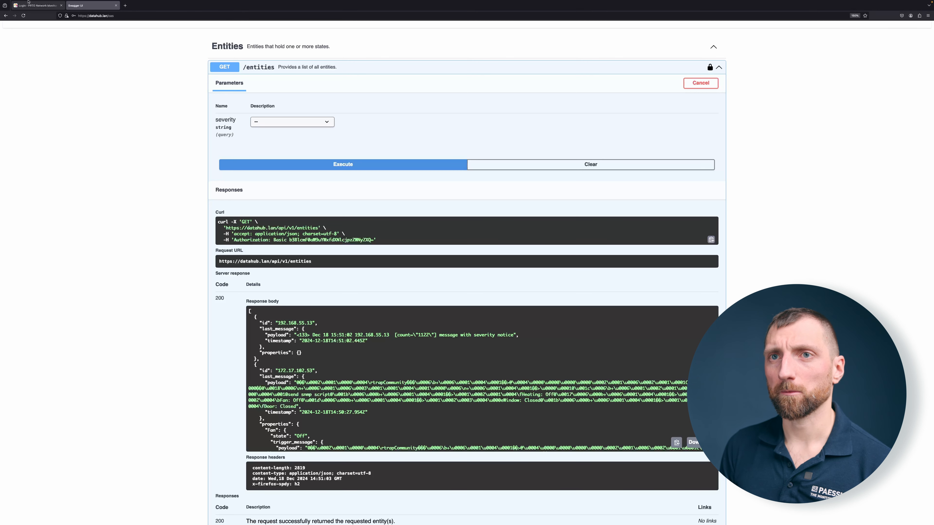
# Step: Switch to the PRTG Network Monitor page and log in with the login name prtgadmin and the account password
pyautogui.click(37, 5)
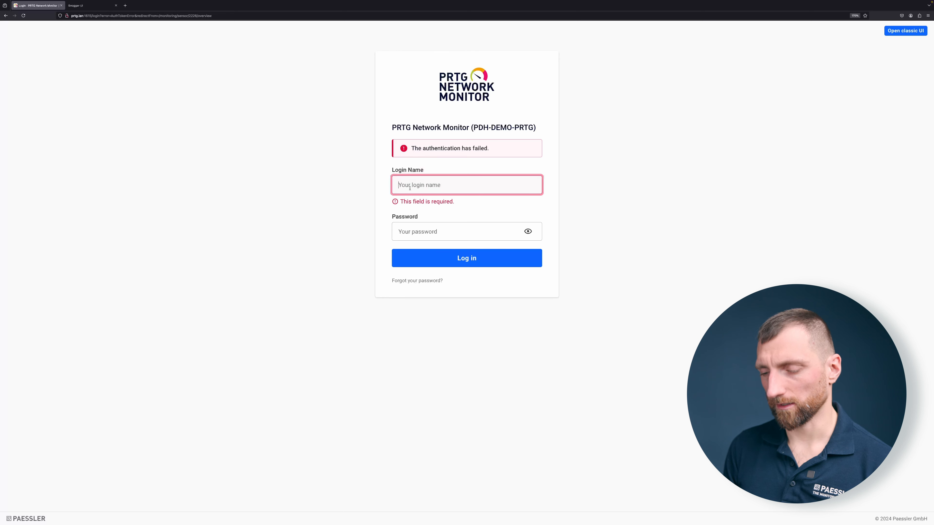
pyautogui.write('prtgadmin')
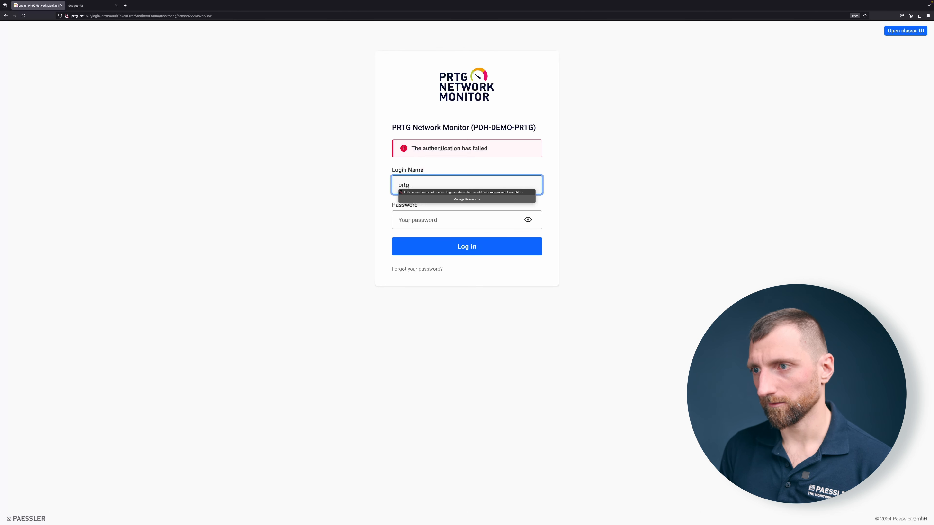
pyautogui.press('Tab')
pyautogui.write('prtgadmin')
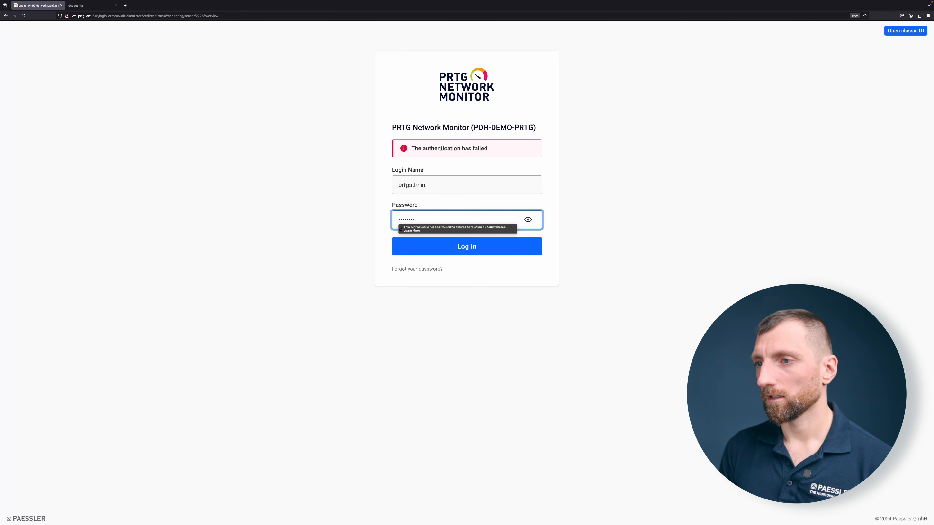
pyautogui.press('Return')
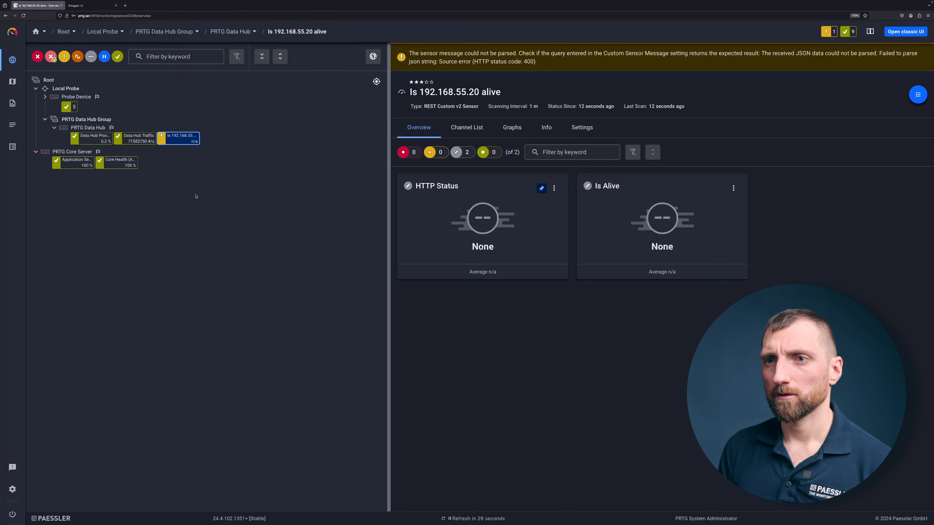
# Step: Start adding a sensor to the PRTG Data Hub device, search for Rest, and choose the REST Custom v2 (BETA) type
pyautogui.rightClick(88, 129)
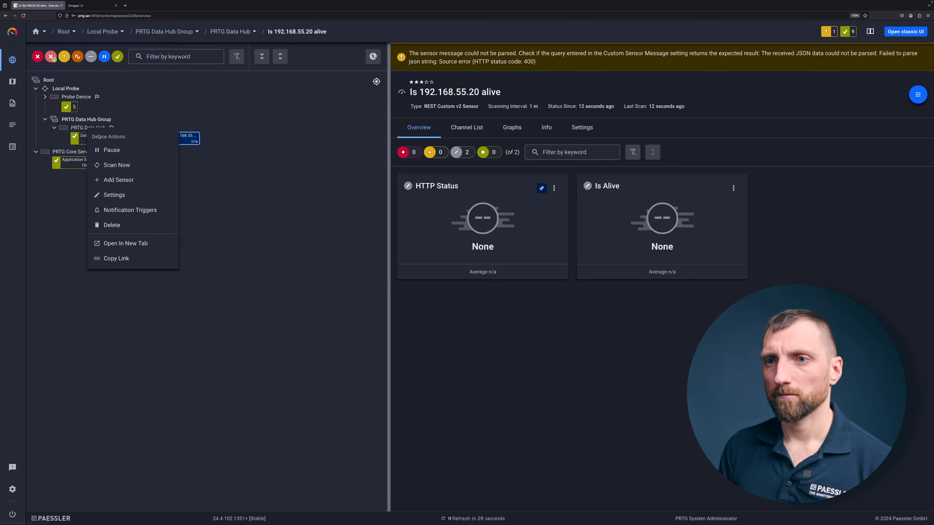
pyautogui.click(127, 181)
pyautogui.write('Rest')
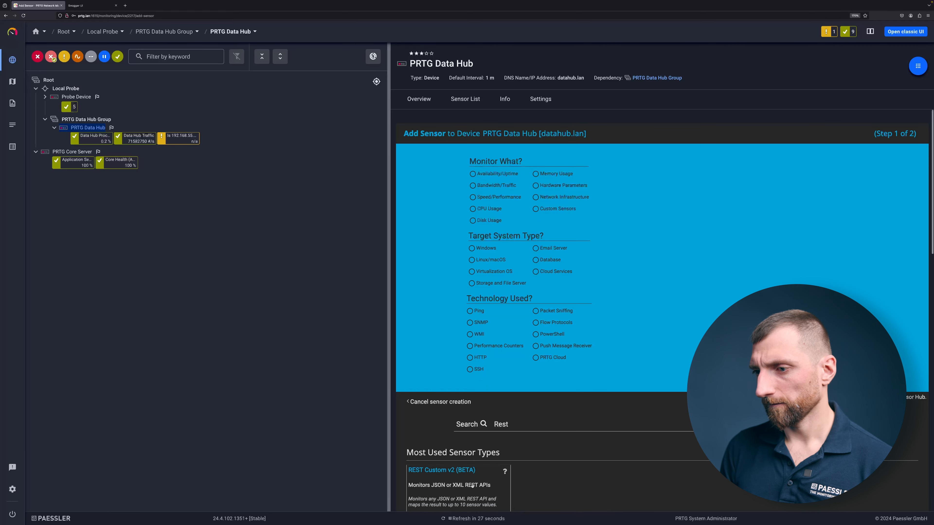
pyautogui.click(466, 489)
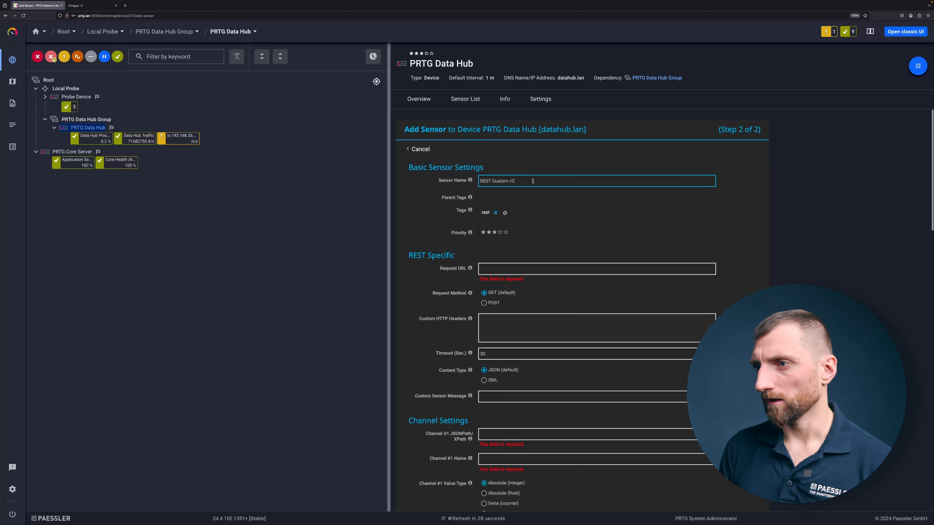
# Step: Name the sensor "My SNMP device 172.17.102.53", copying the entity ID from the Swagger UI response
pyautogui.hotkey('ctrl', 'a')
pyautogui.write('My SNMP ')
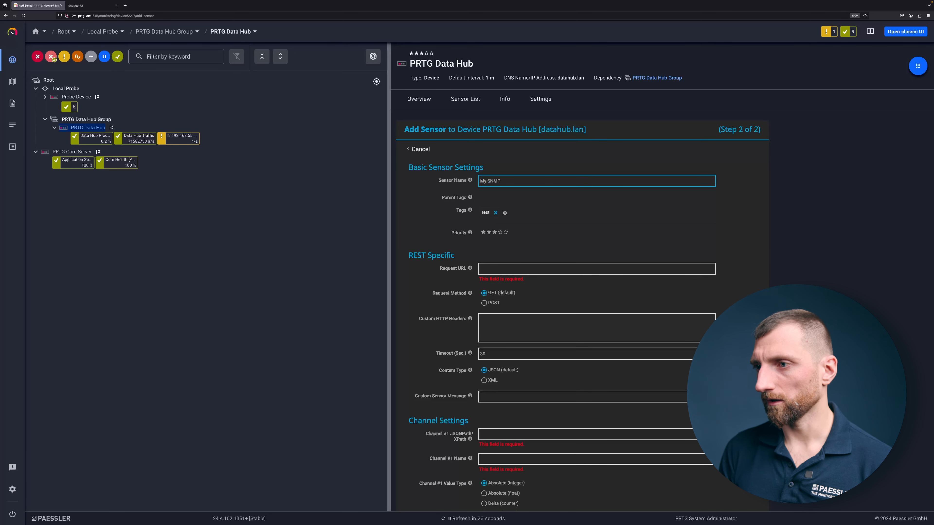
pyautogui.write('device')
pyautogui.hotkey('ctrl', 'v')
pyautogui.hotkey('ctrl', 'z')
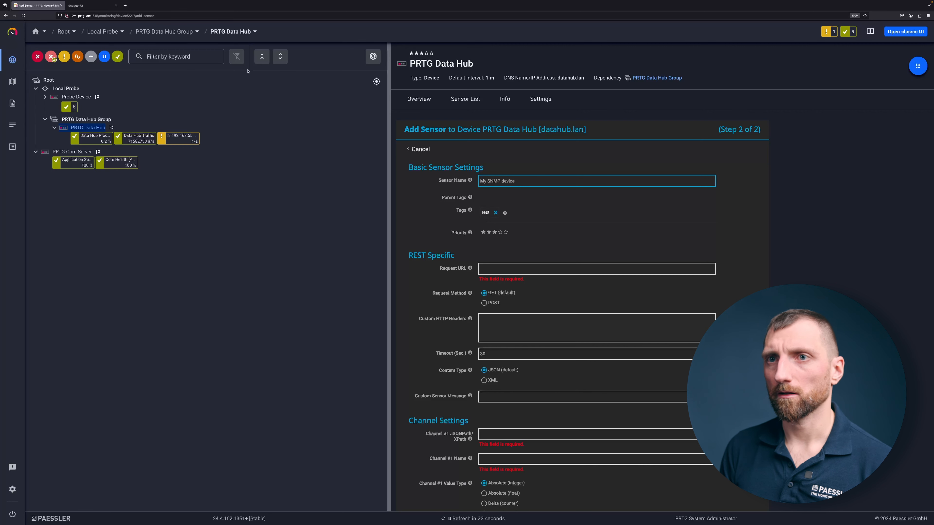
pyautogui.click(91, 5)
pyautogui.moveTo(278, 370); pyautogui.dragTo(312, 370)
pyautogui.hotkey('ctrl', 'c')
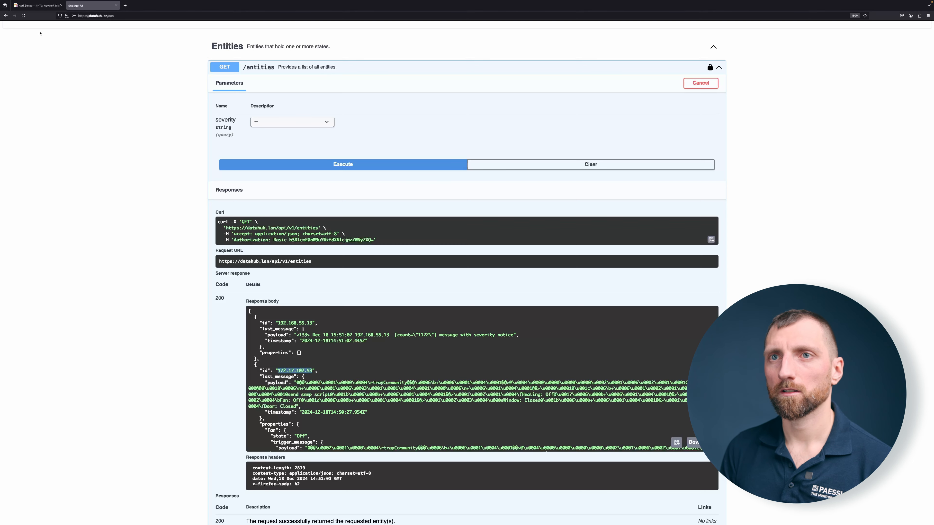
pyautogui.click(36, 5)
pyautogui.hotkey('ctrl', 'v')
pyautogui.click(511, 264)
pyautogui.write('https://datah')
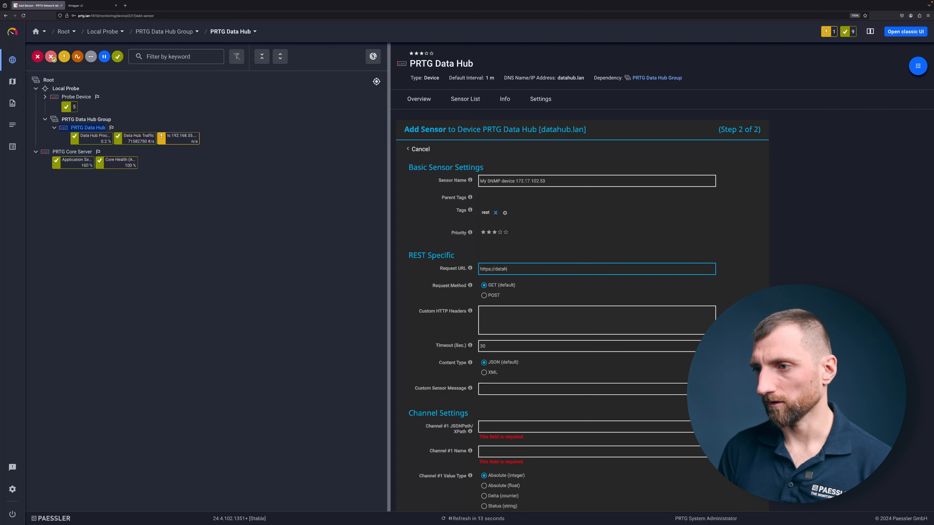
pyautogui.write('ub.lan/ap')
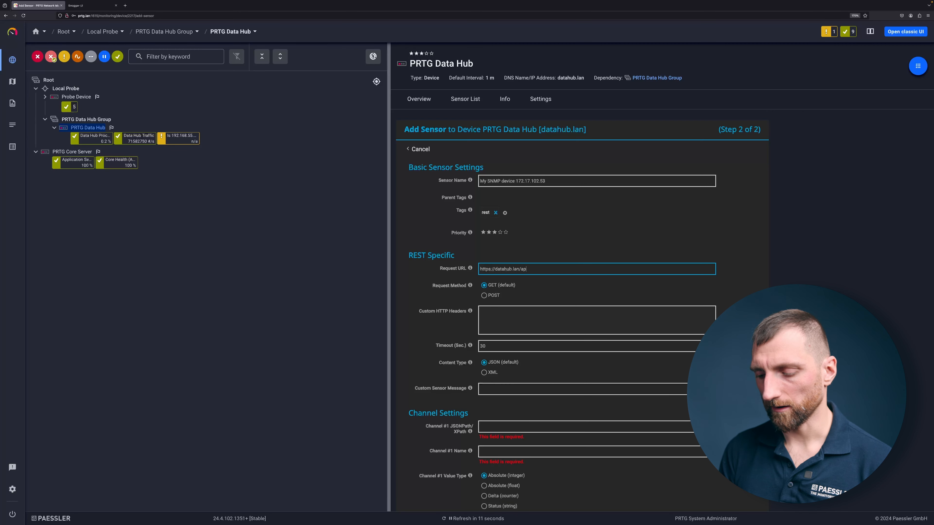
pyautogui.write('i/va/')
pyautogui.press('BackSpace')
pyautogui.press('BackSpace')
pyautogui.write('1/entities/')
pyautogui.hotkey('ctrl', 'v')
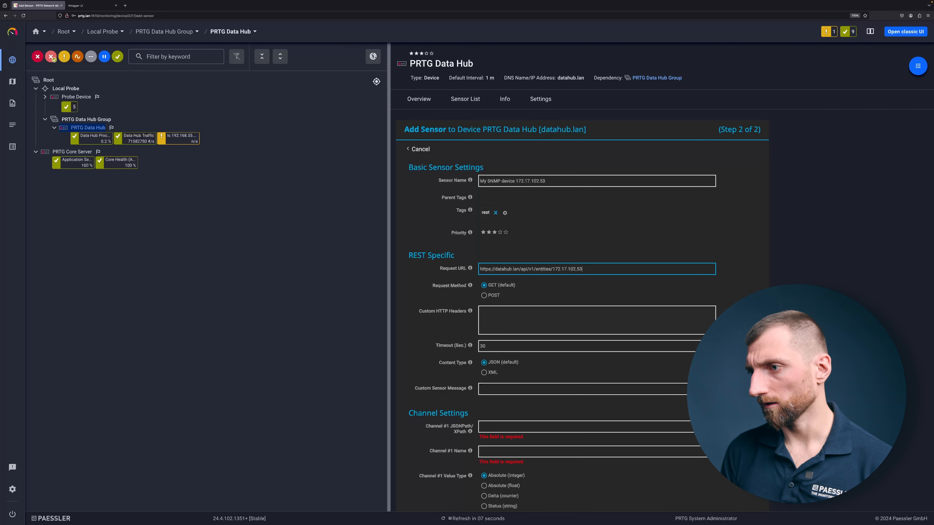
# Step: Set the Channel #1 JSONPath to $.properties.fan.state
pyautogui.scroll(-2, 459, 314)
pyautogui.click(494, 351)
pyautogui.write('$.properties.fan.state')
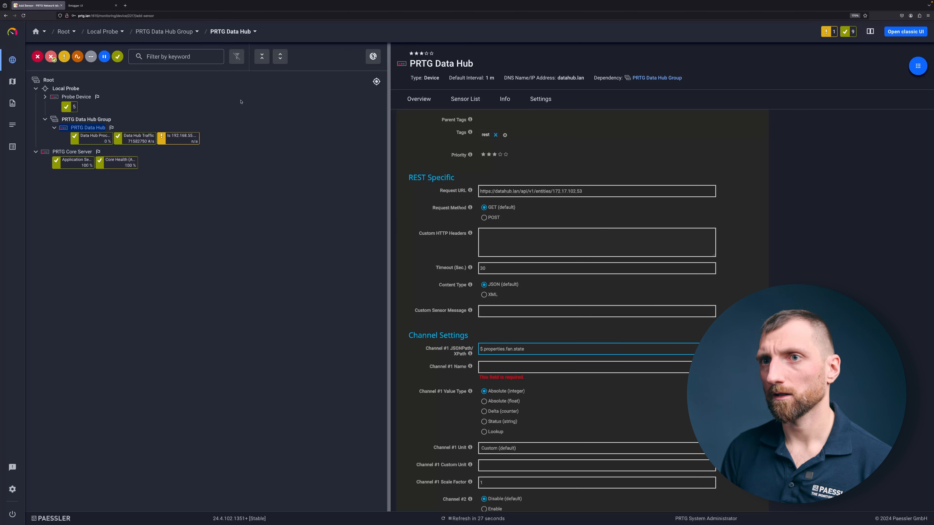
# Step: Check the fan property's spelling in the Swagger UI response and correct the Channel #1 JSONPath to $.properties.Fan.state
pyautogui.click(93, 5)
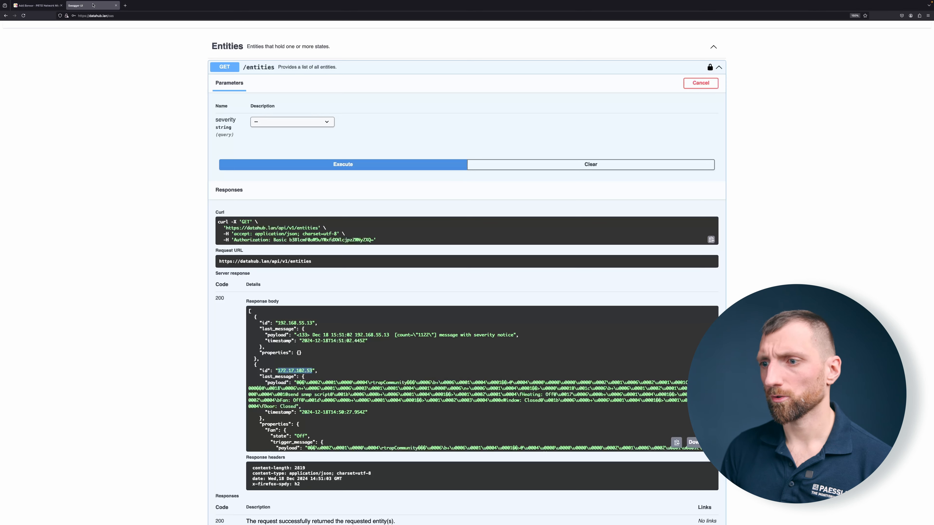
pyautogui.scroll(-2, 290, 383)
pyautogui.moveTo(267, 399); pyautogui.dragTo(277, 399)
pyautogui.click(268, 400)
pyautogui.scroll(-2, 268, 399)
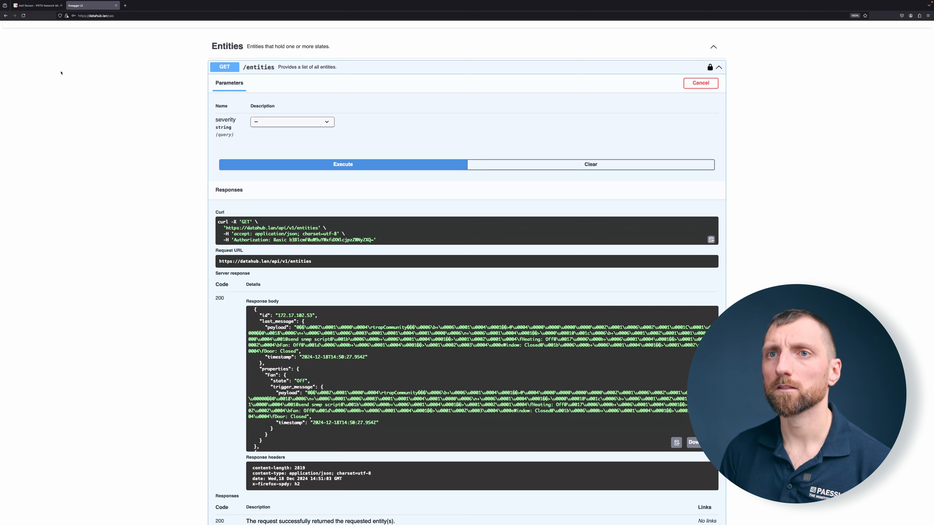
pyautogui.click(36, 5)
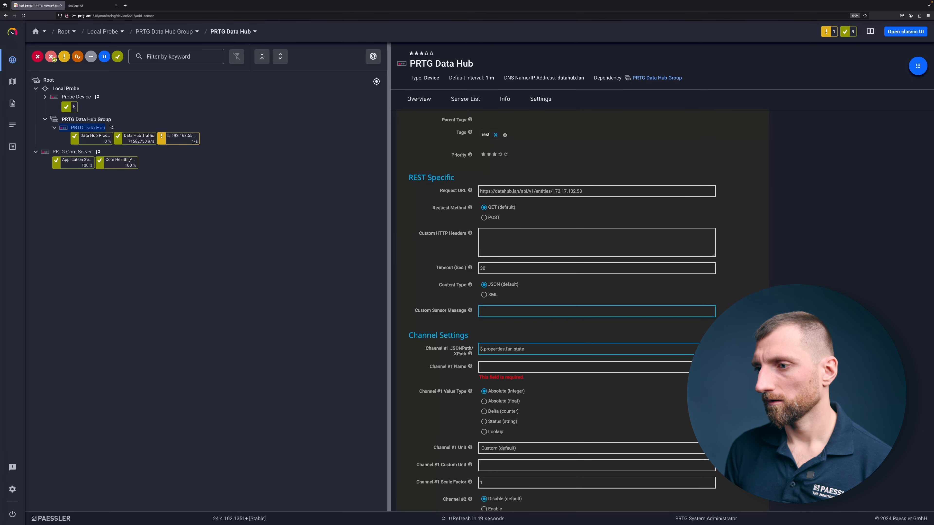
pyautogui.doubleClick(509, 349)
pyautogui.write('Fan')
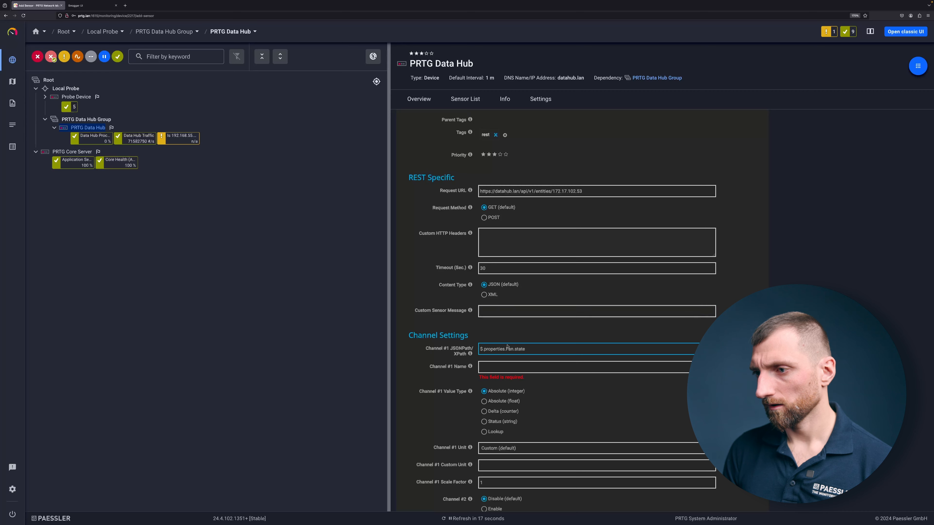
# Step: Set the Channel #1 value type to Status (string), mapping On to the Up status and Off to the Down status
pyautogui.scroll(-2, 512, 351)
pyautogui.click(503, 352)
pyautogui.scroll(-2, 507, 324)
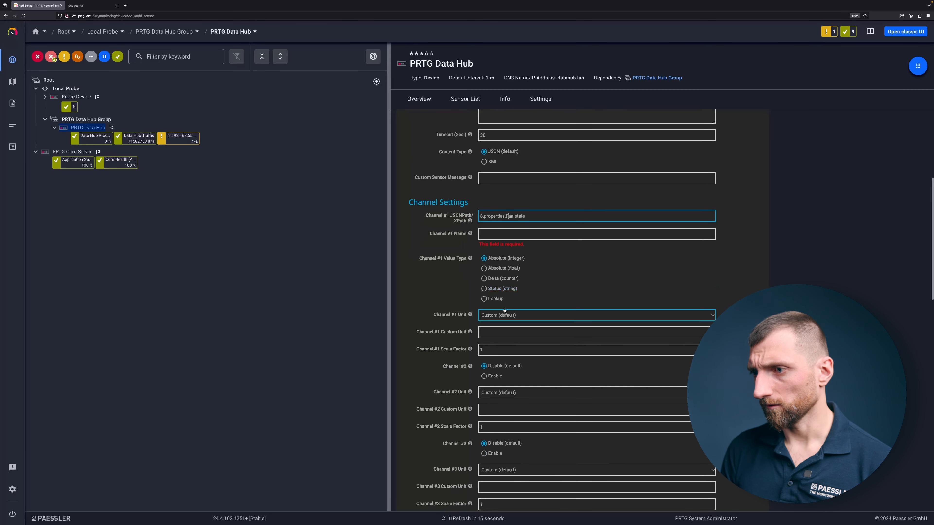
pyautogui.click(502, 317)
pyautogui.write('0')
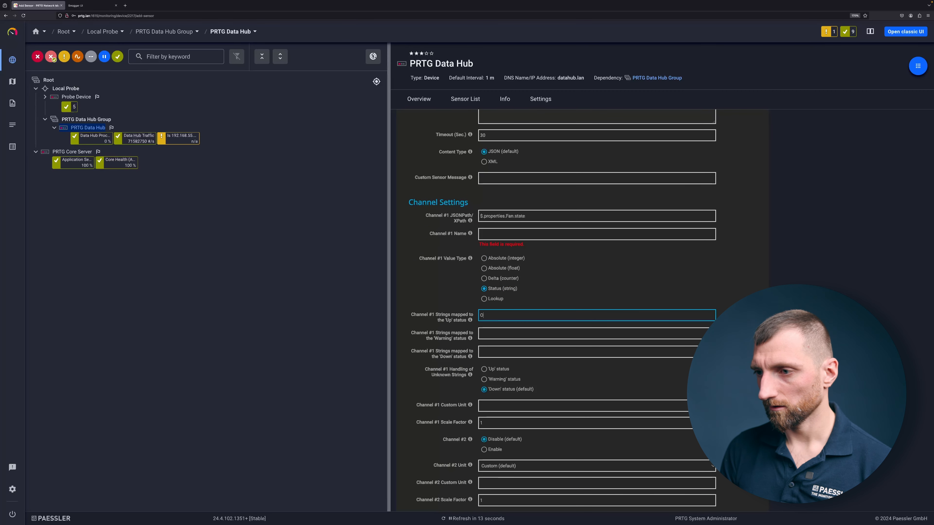
pyautogui.click(491, 352)
pyautogui.write('Off')
pyautogui.click(496, 313)
pyautogui.click(480, 352)
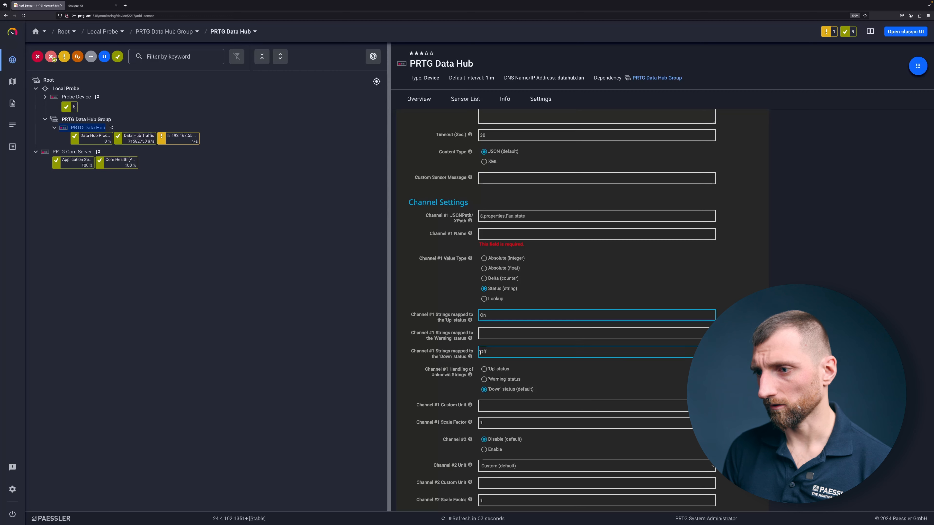
# Step: Name Channel #1 "Fan is running" and create the sensor
pyautogui.scroll(-15, 480, 353)
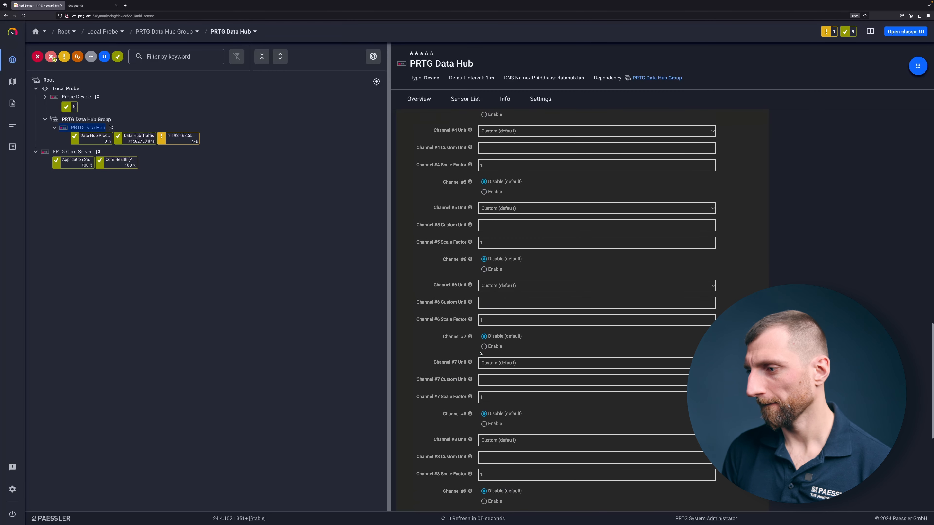
pyautogui.scroll(-2, 480, 354)
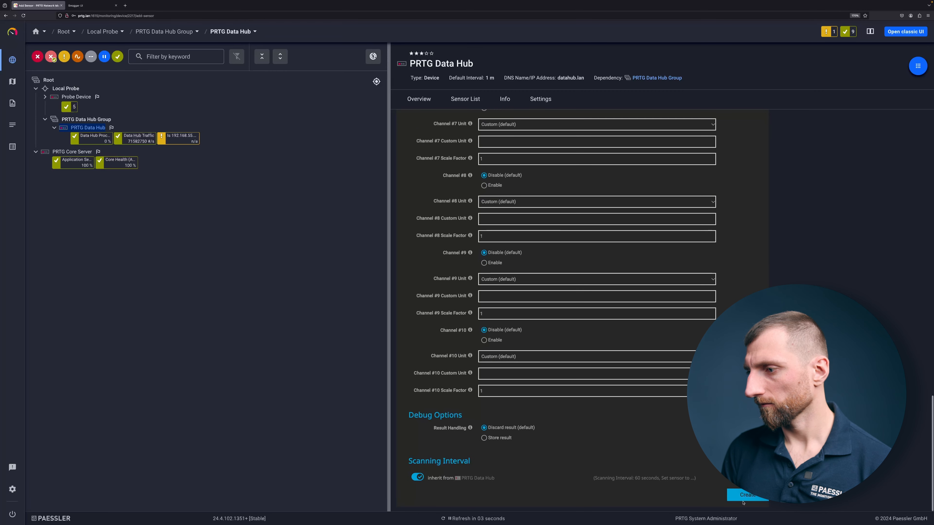
pyautogui.click(745, 500)
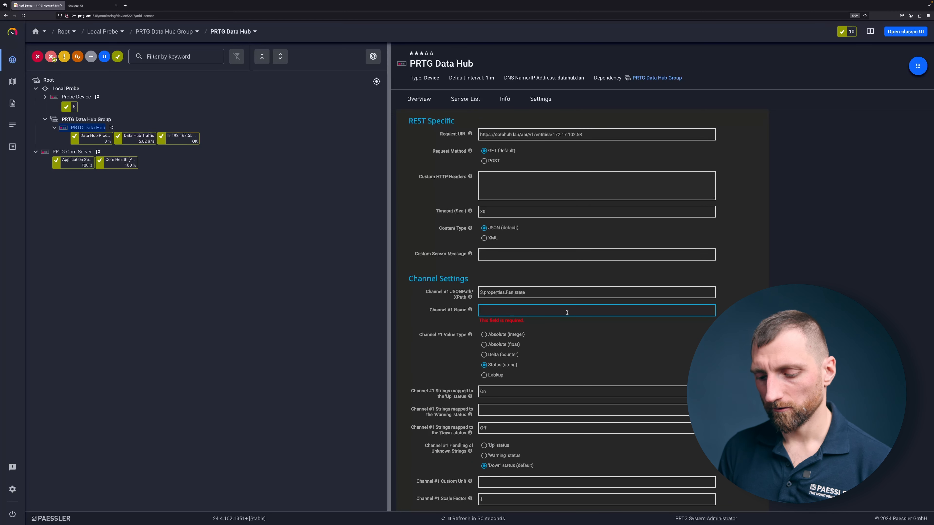
pyautogui.write('Fan is running')
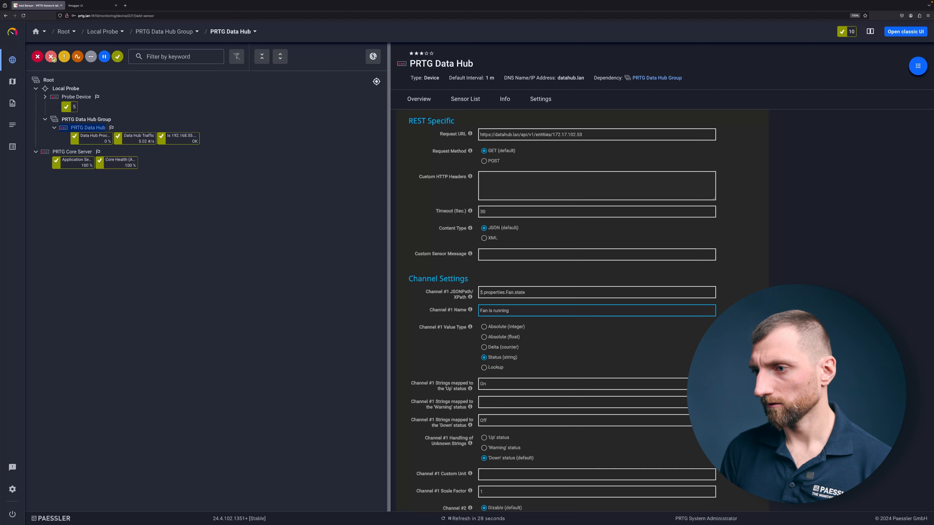
pyautogui.scroll(-20, 729, 499)
pyautogui.click(729, 499)
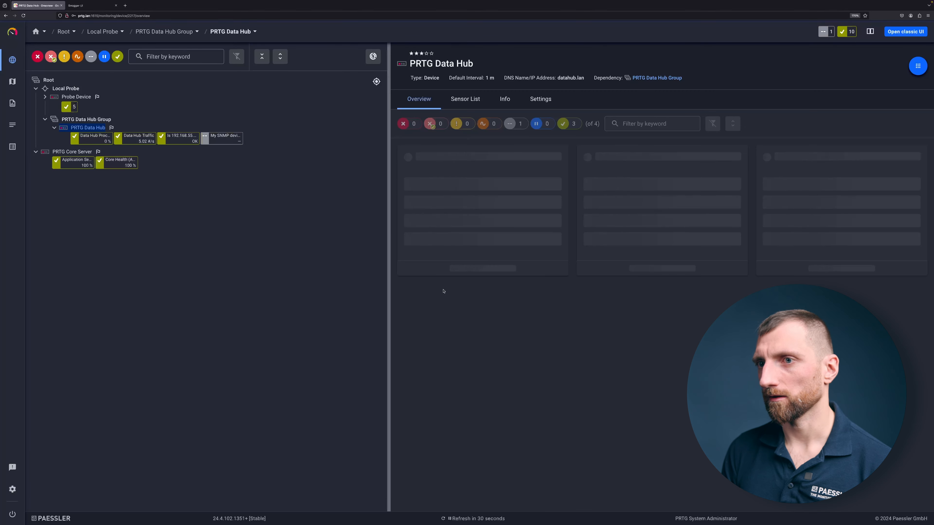
# Step: Request an immediate scan of the new SNMP device sensor, reload the page, and view the sensor's channel list
pyautogui.click(222, 138)
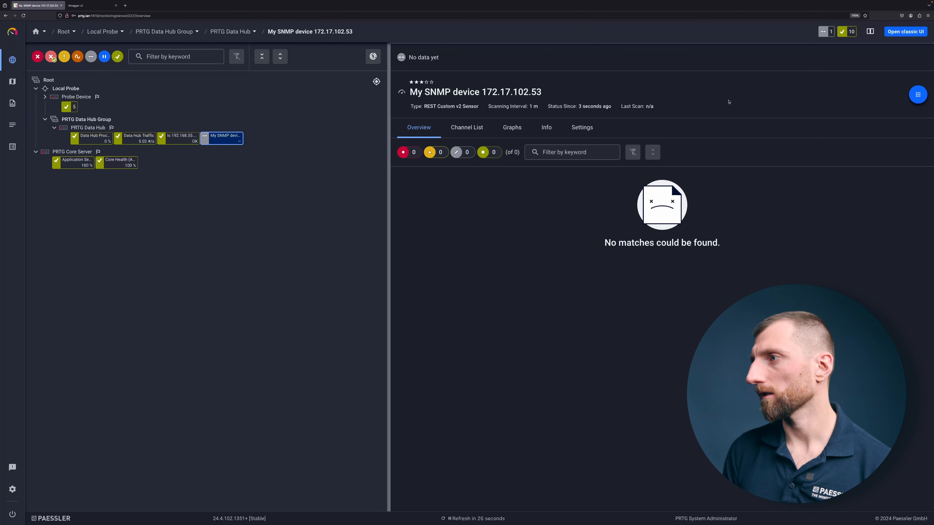
pyautogui.click(921, 100)
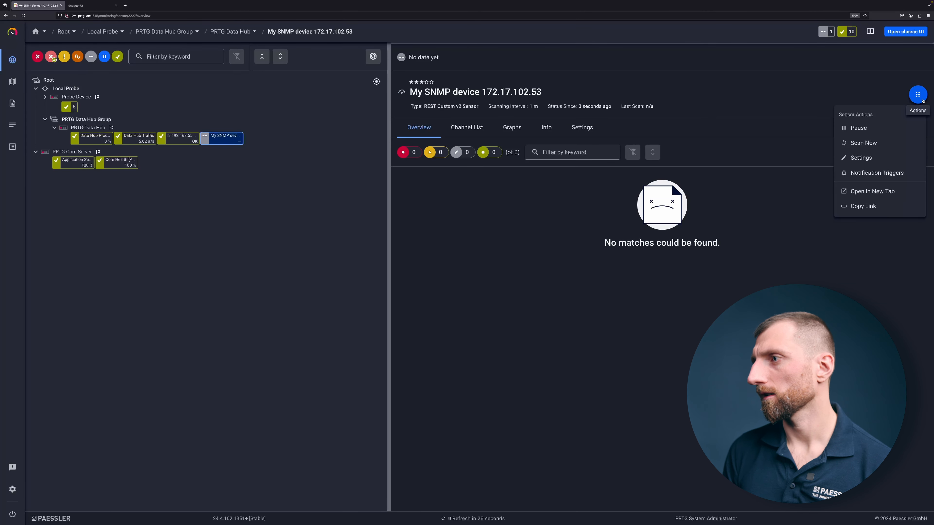
pyautogui.click(869, 147)
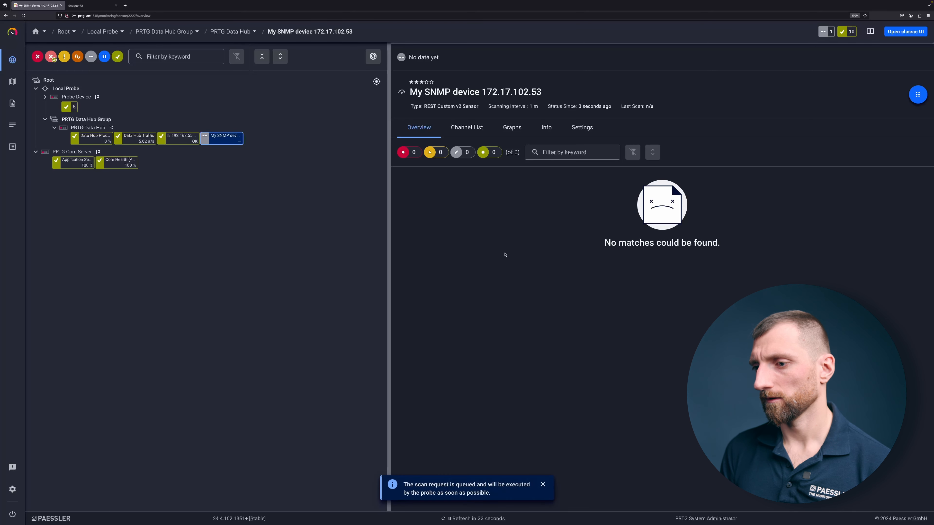
pyautogui.press('F5')
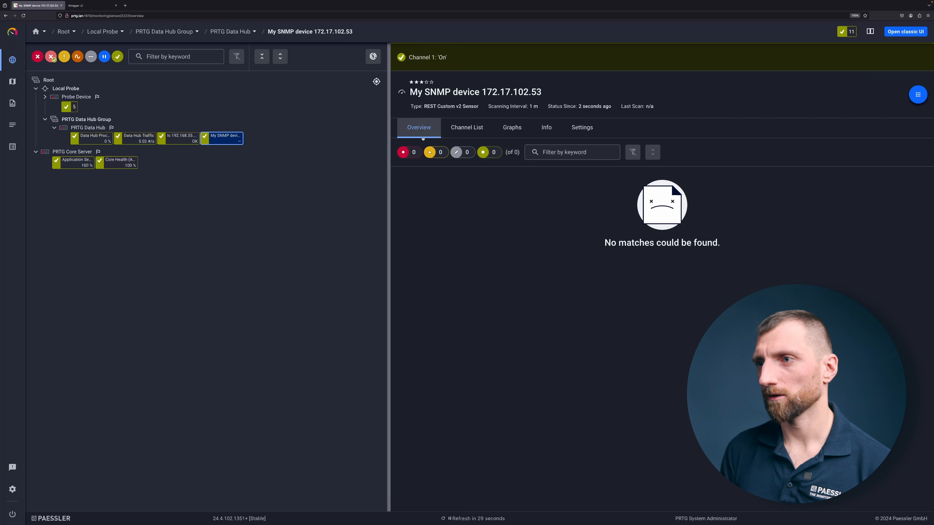
pyautogui.click(447, 130)
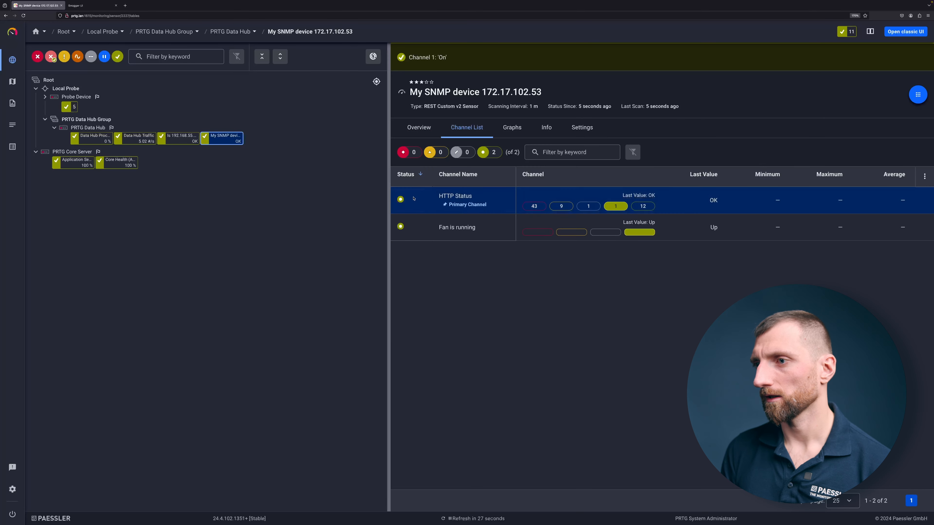